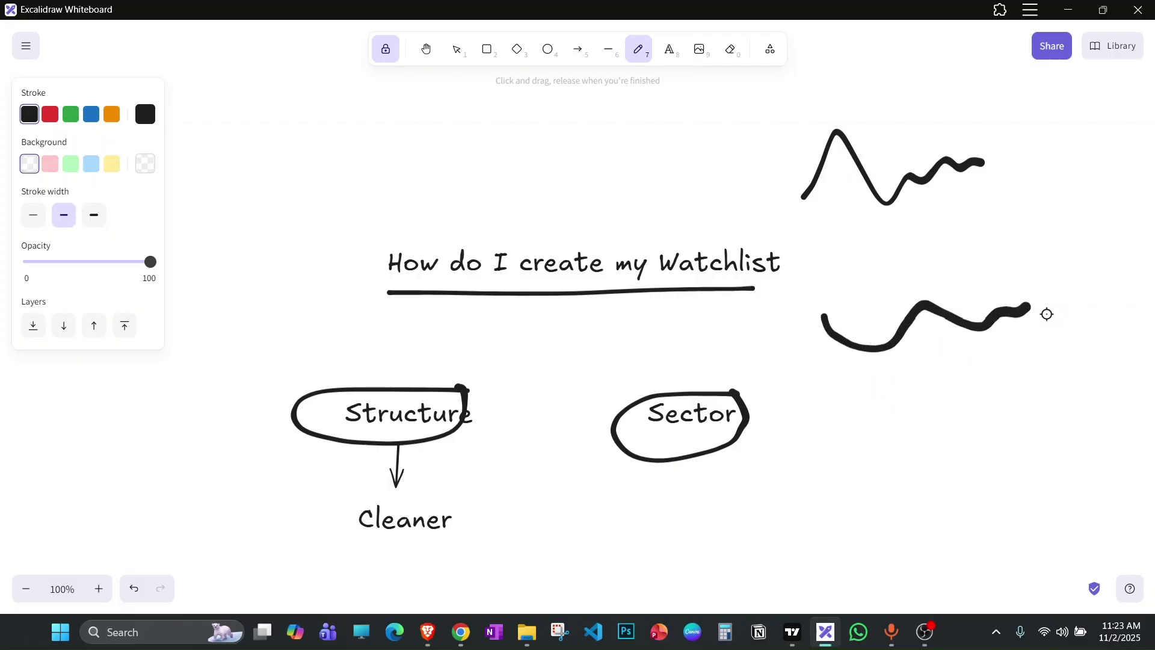
# Add a 'Contraction' text label below Cleaner.
pyautogui.click(669, 49)
pyautogui.click(370, 548)
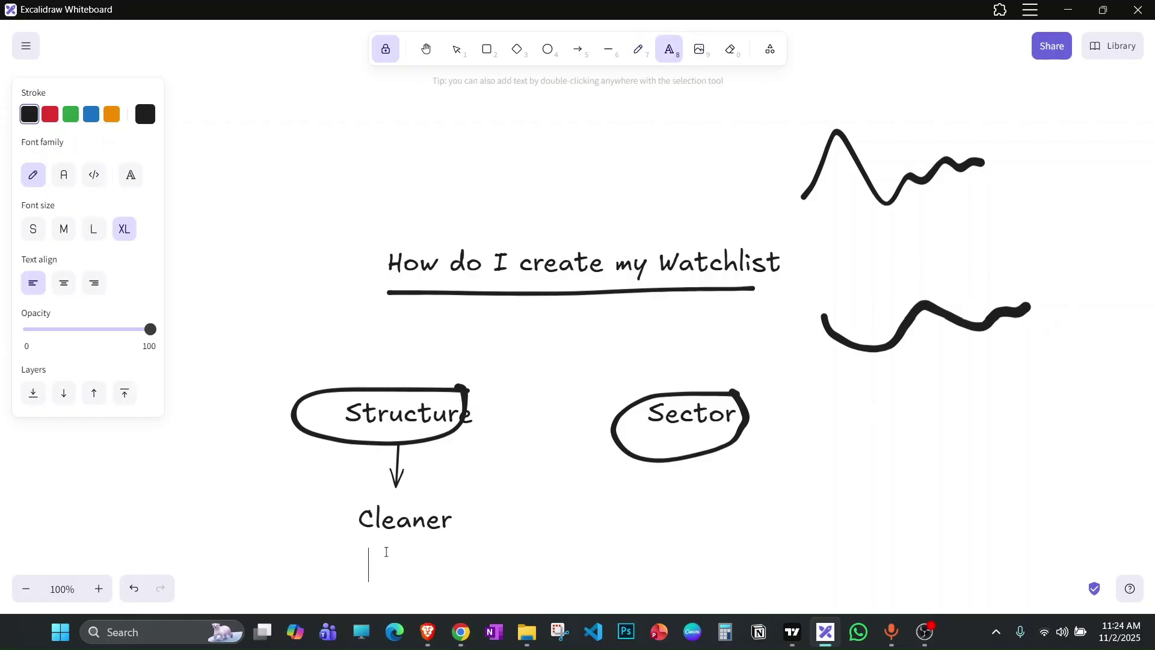
pyautogui.write('Contraction')
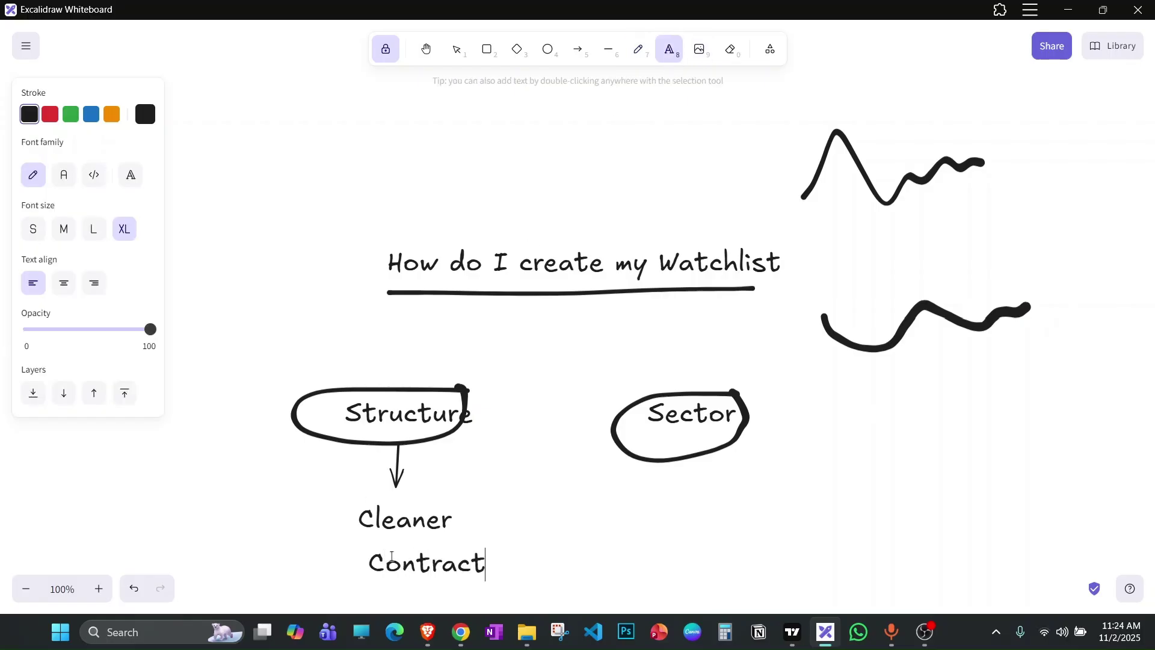
pyautogui.click(526, 497)
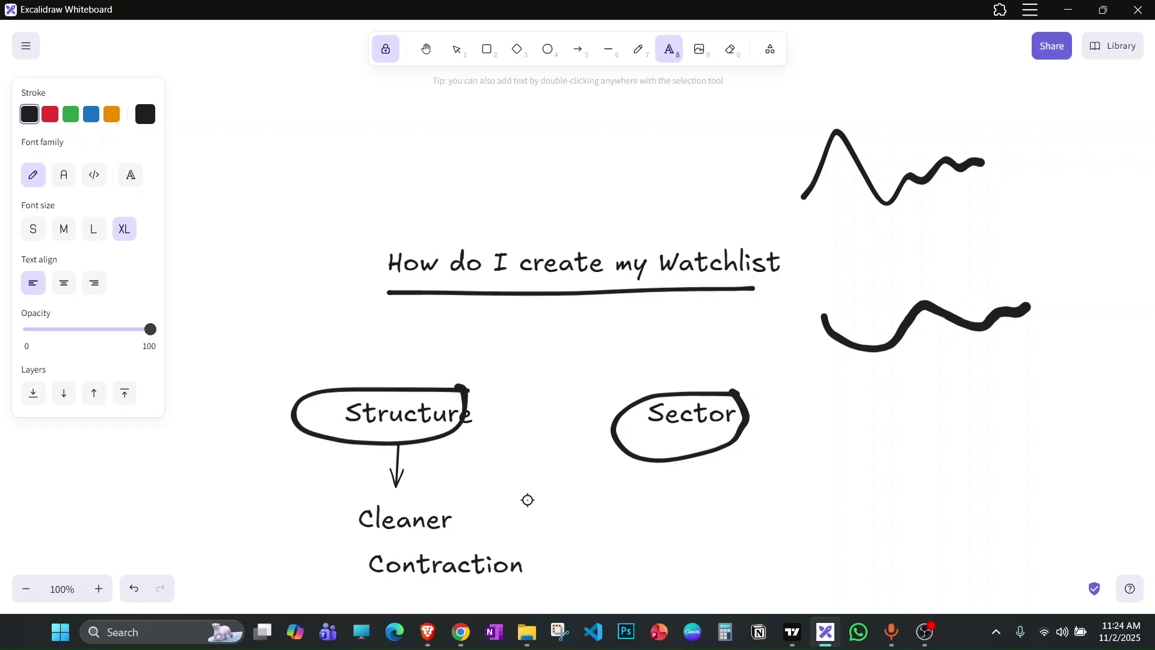
# Erase the right-side squiggles and redraw a rising wave capped by a horizontal line.
pyautogui.click(737, 53)
pyautogui.moveTo(944, 144); pyautogui.dragTo(975, 333)
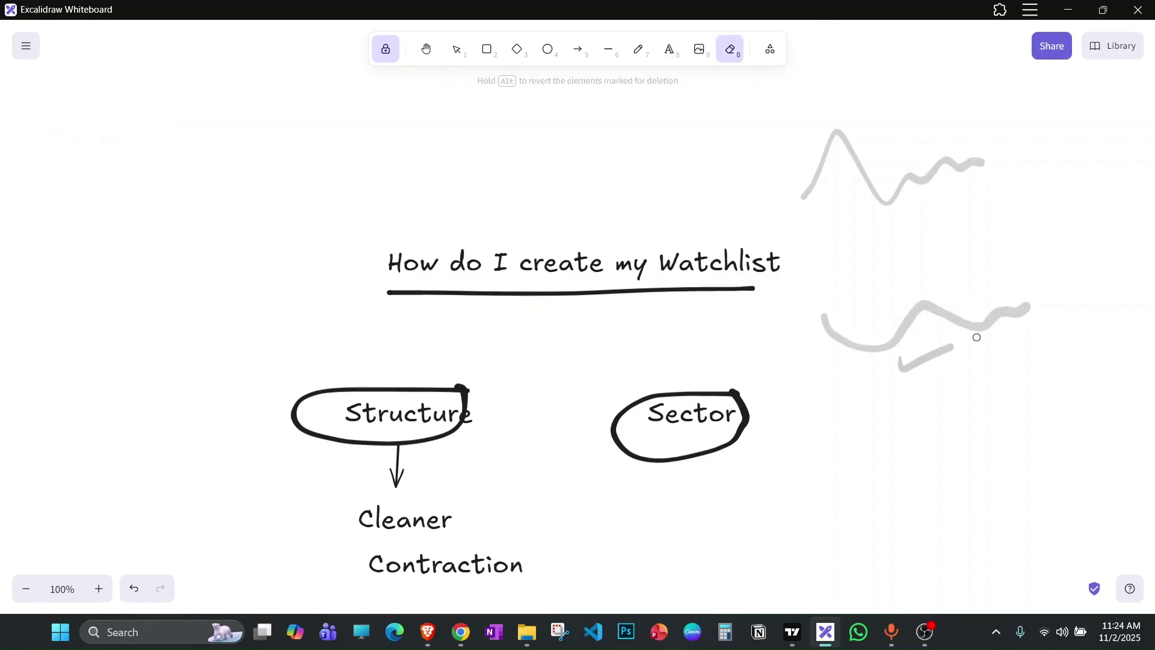
pyautogui.click(647, 58)
pyautogui.moveTo(807, 118)
pyautogui.mouseDown()
pyautogui.moveTo(869, 211)
pyautogui.moveTo(970, 245)
pyautogui.moveTo(1152, 144)
pyautogui.mouseUp()
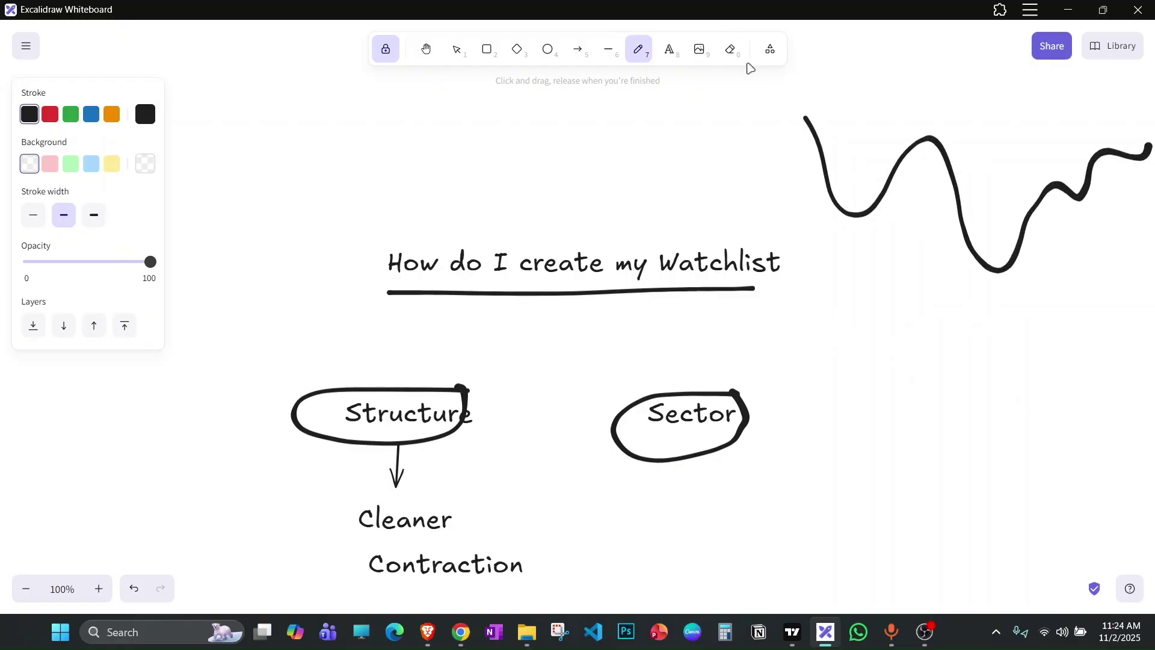
pyautogui.click(731, 51)
pyautogui.moveTo(927, 144)
pyautogui.mouseDown()
pyautogui.moveTo(874, 175)
pyautogui.moveTo(869, 136)
pyautogui.moveTo(910, 160)
pyautogui.moveTo(955, 142)
pyautogui.moveTo(1045, 139)
pyautogui.moveTo(916, 124)
pyautogui.moveTo(1084, 123)
pyautogui.mouseUp()
pyautogui.click(639, 51)
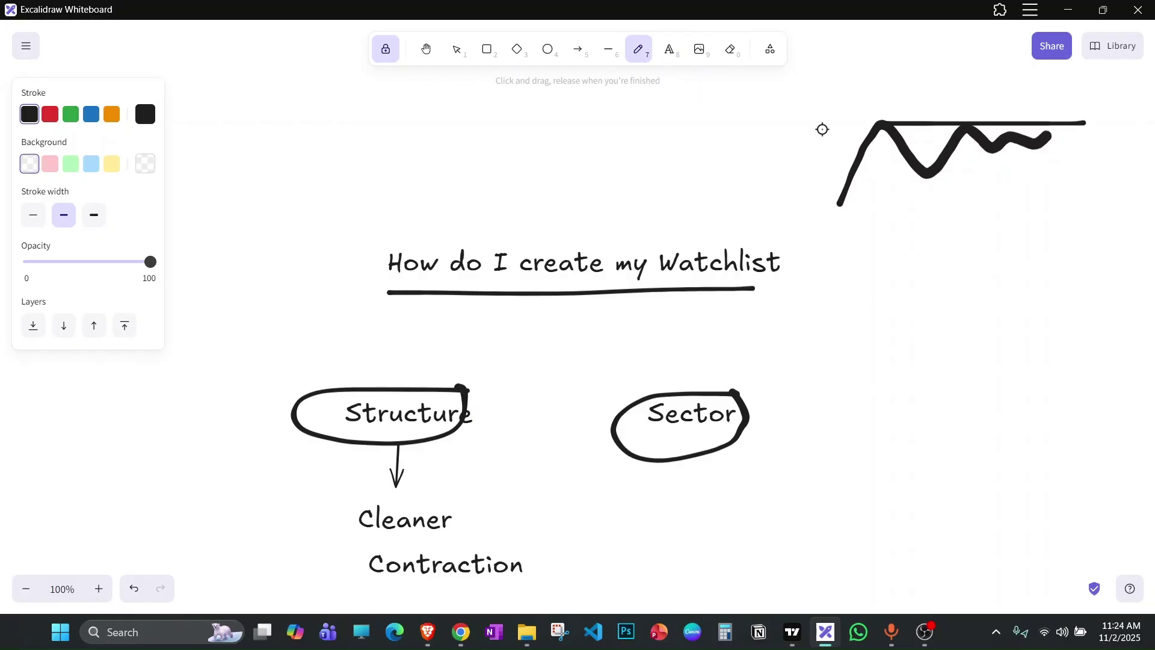
# Add a 'Trend' label to the right of Contraction.
pyautogui.click(670, 52)
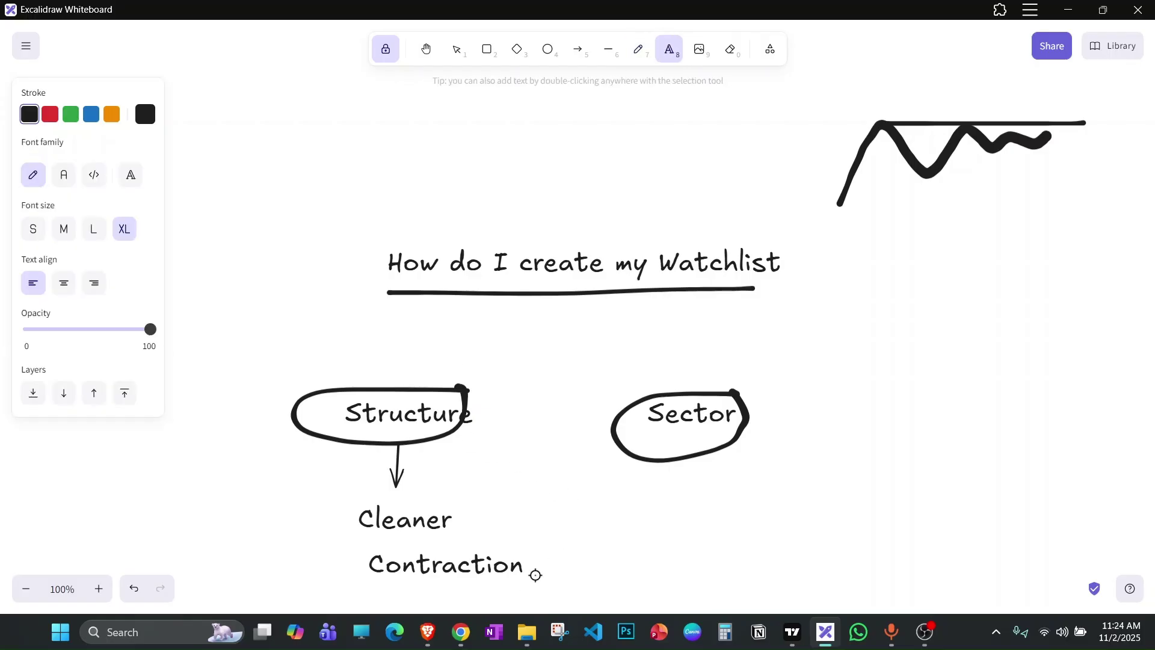
pyautogui.click(492, 584)
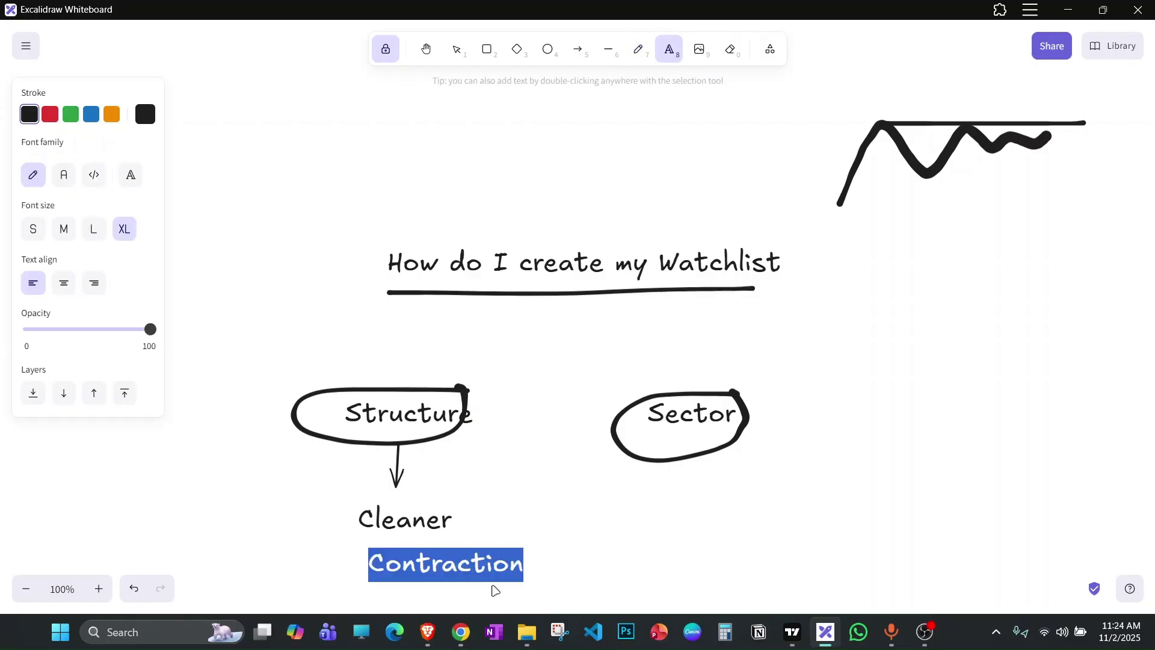
pyautogui.click(557, 564)
pyautogui.write('Trent')
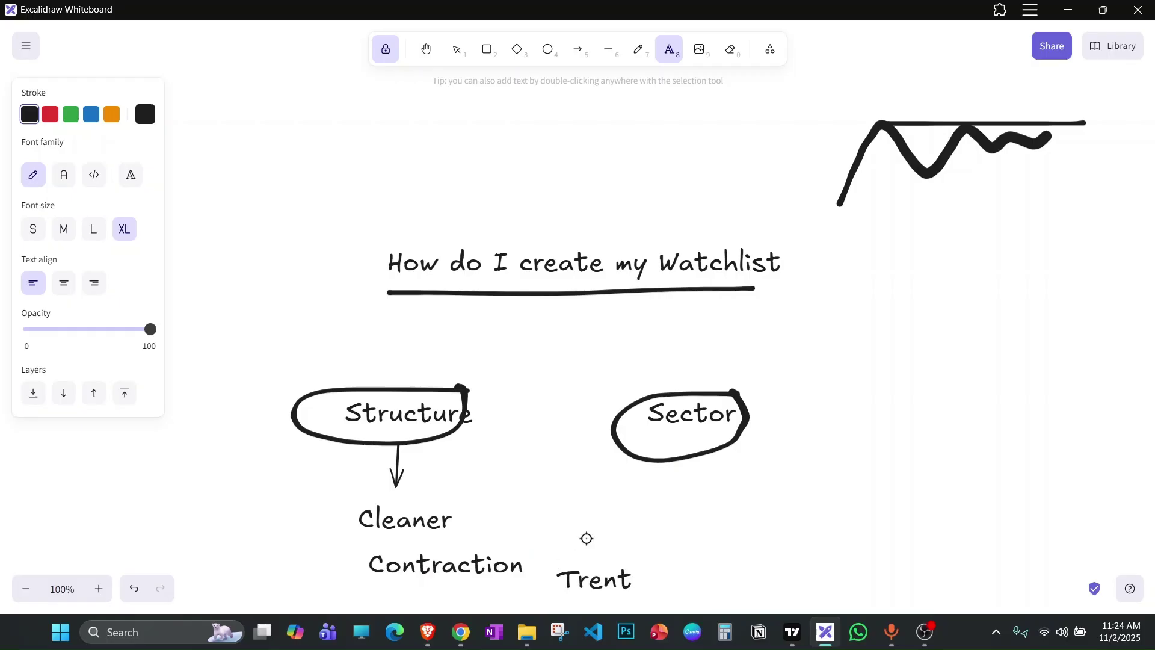
pyautogui.press('BackSpace')
pyautogui.write('d')
pyautogui.doubleClick(607, 586)
pyautogui.press('Escape')
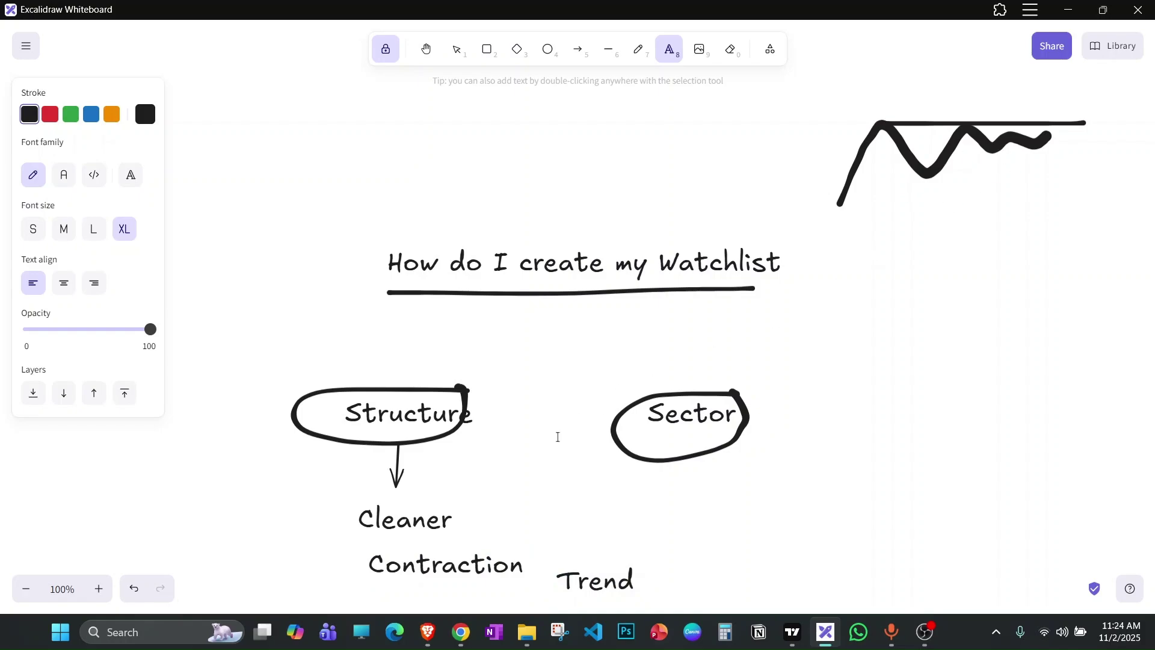
# Draw a thick falling curve with a wavy tail, then a thin falling curve below it.
pyautogui.click(638, 49)
pyautogui.moveTo(865, 244)
pyautogui.mouseDown()
pyautogui.moveTo(992, 370)
pyautogui.moveTo(1039, 383)
pyautogui.mouseUp()
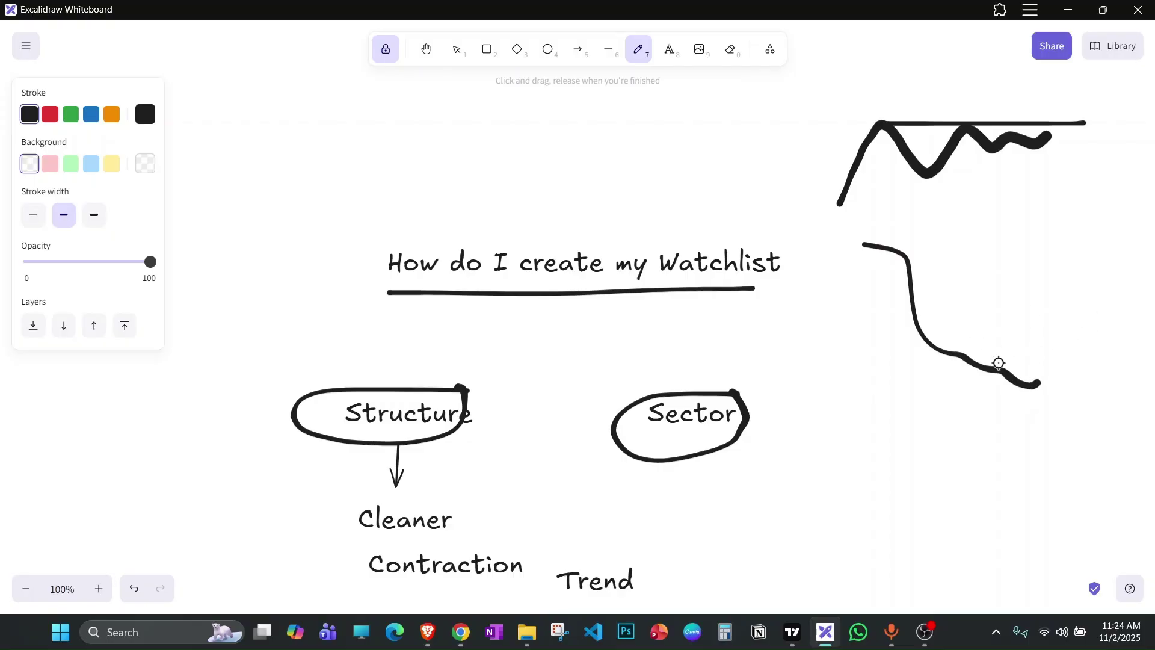
pyautogui.moveTo(1031, 381); pyautogui.dragTo(1117, 359)
pyautogui.click(33, 215)
pyautogui.moveTo(871, 351)
pyautogui.mouseDown()
pyautogui.moveTo(956, 454)
pyautogui.moveTo(1028, 488)
pyautogui.moveTo(1111, 496)
pyautogui.moveTo(1137, 475)
pyautogui.mouseUp()
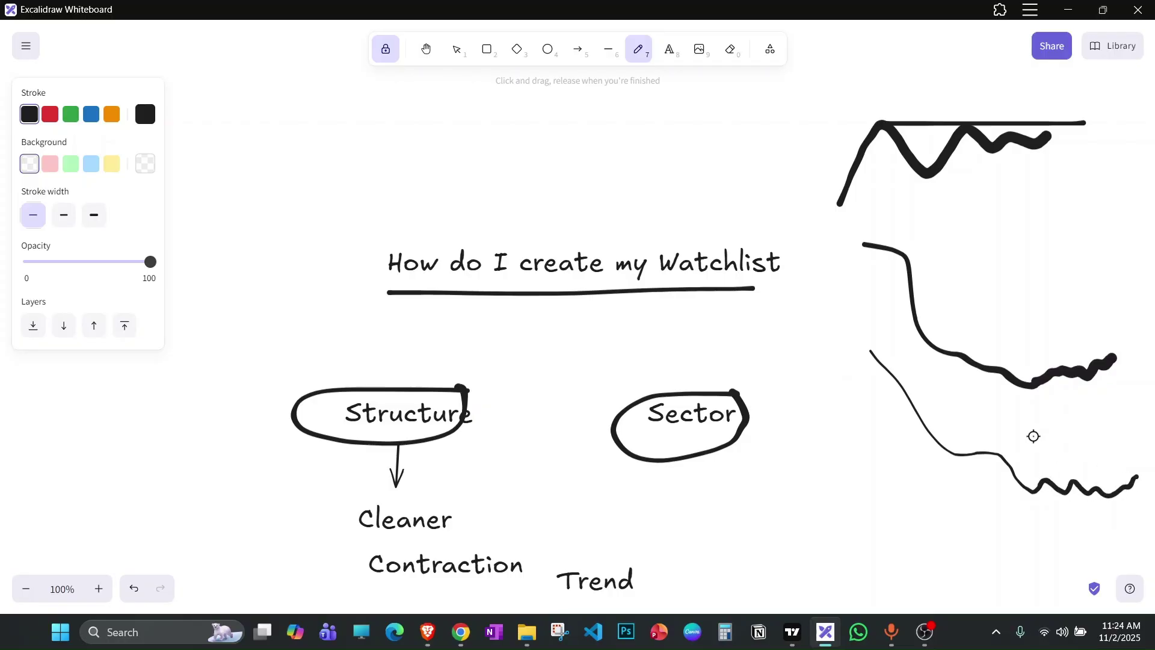
# Draw a short arrow from the Sector oval pointing down-right.
pyautogui.click(578, 50)
pyautogui.moveTo(735, 445); pyautogui.dragTo(764, 462)
pyautogui.click(763, 462)
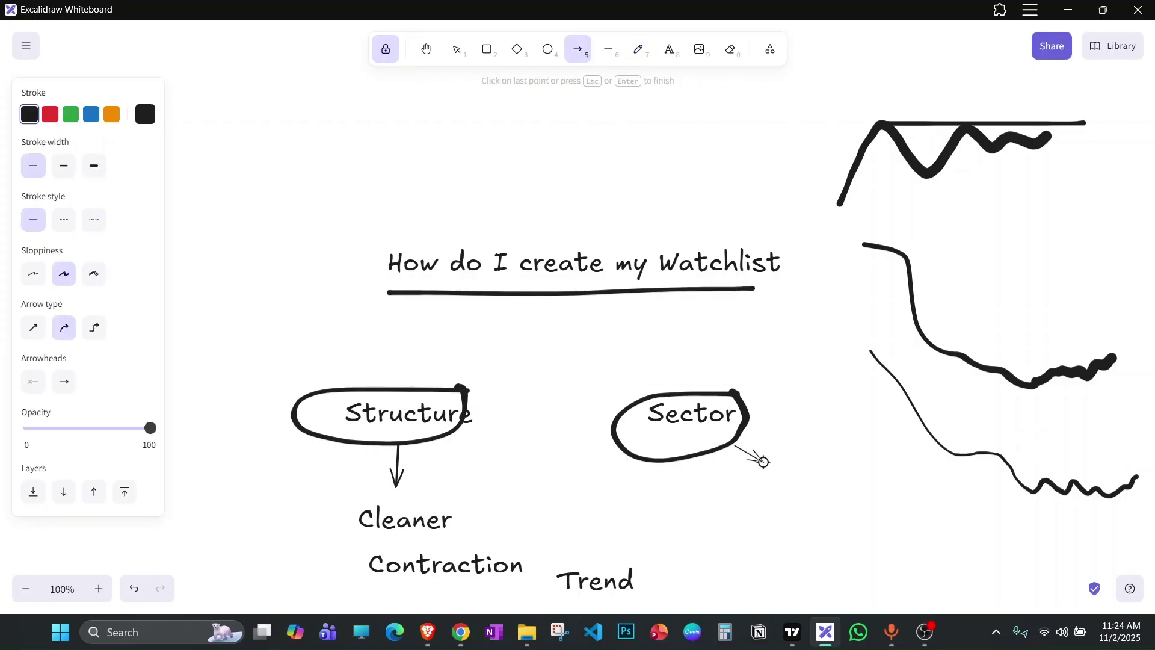
pyautogui.rightClick(771, 471)
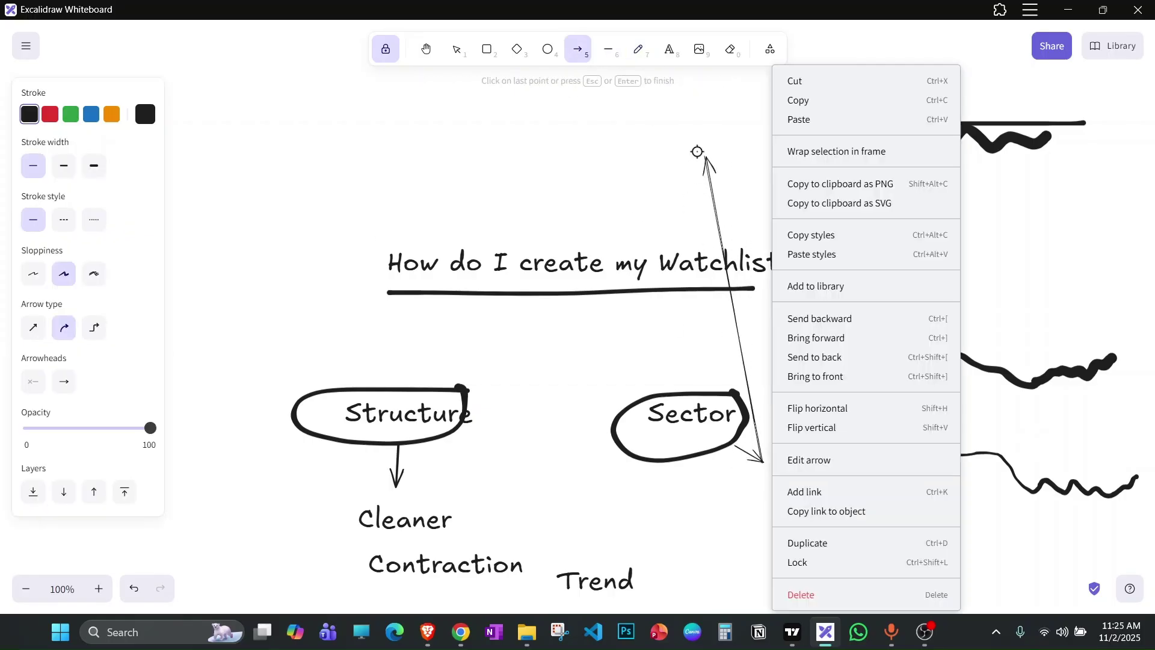
pyautogui.click(669, 49)
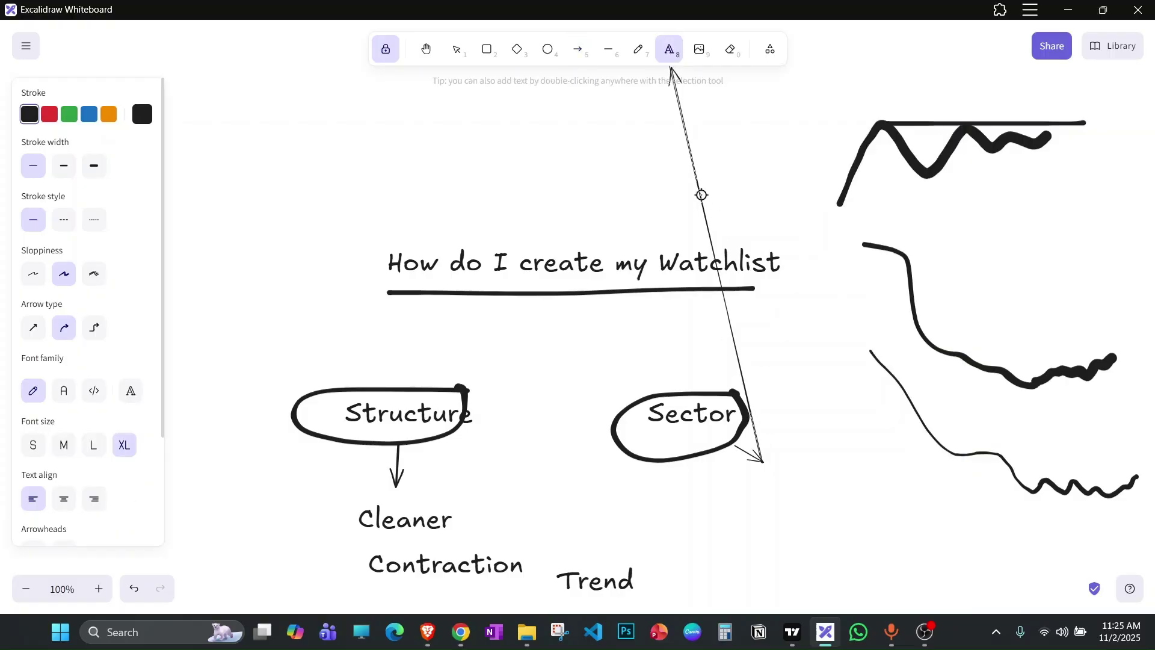
# Erase the stray long arrow strokes and start a label below the Sector arrow.
pyautogui.click(730, 50)
pyautogui.moveTo(692, 160)
pyautogui.mouseDown()
pyautogui.moveTo(700, 180)
pyautogui.moveTo(825, 250)
pyautogui.moveTo(863, 423)
pyautogui.moveTo(744, 277)
pyautogui.mouseUp()
pyautogui.rightClick(864, 423)
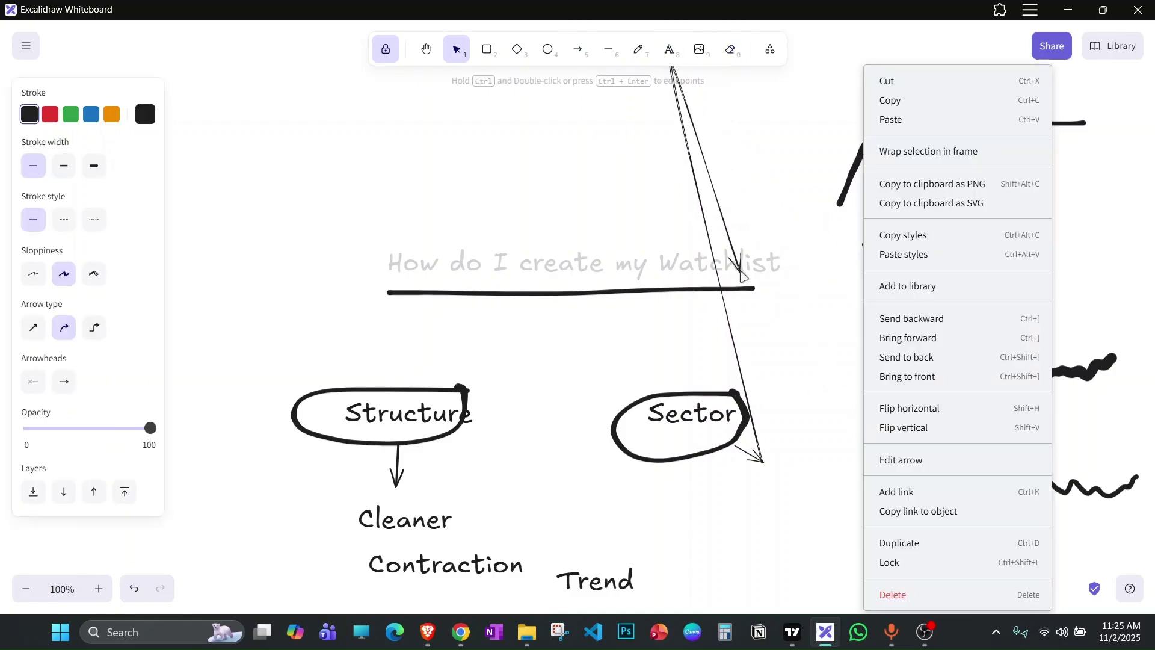
pyautogui.click(745, 277)
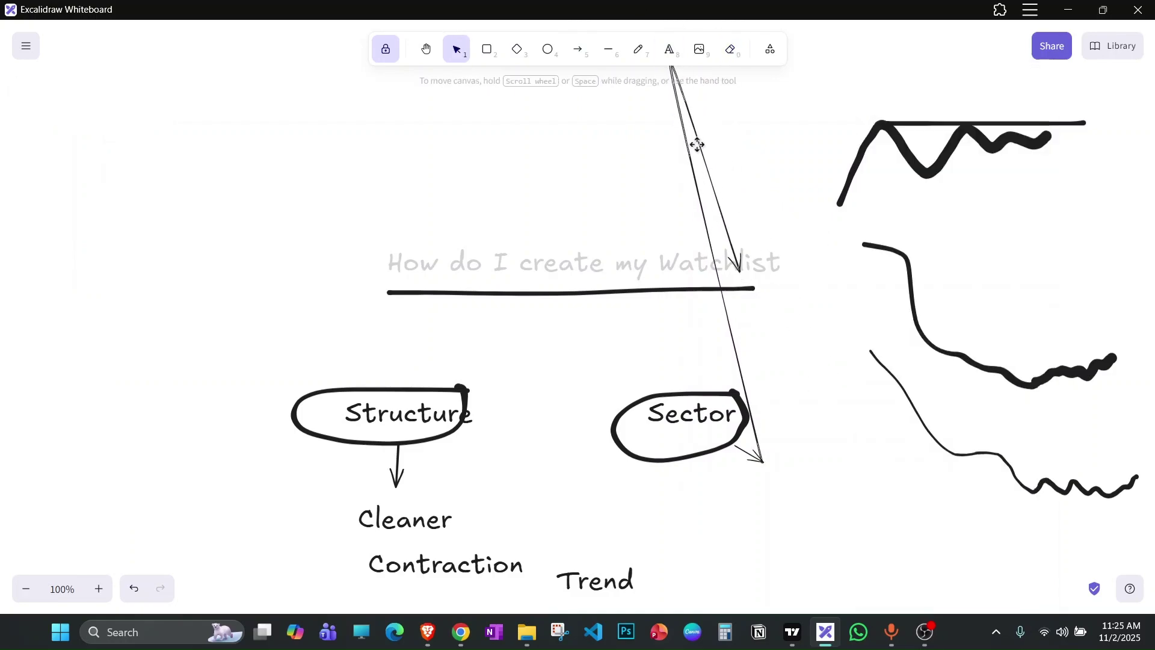
pyautogui.moveTo(697, 148); pyautogui.dragTo(705, 69)
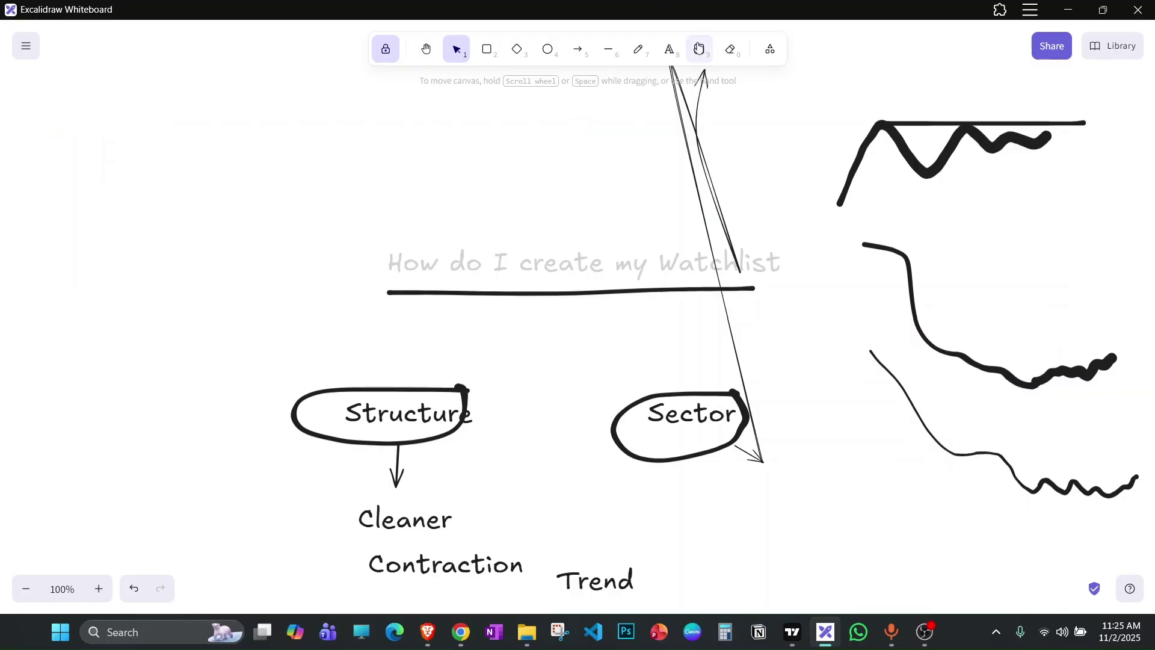
pyautogui.click(674, 52)
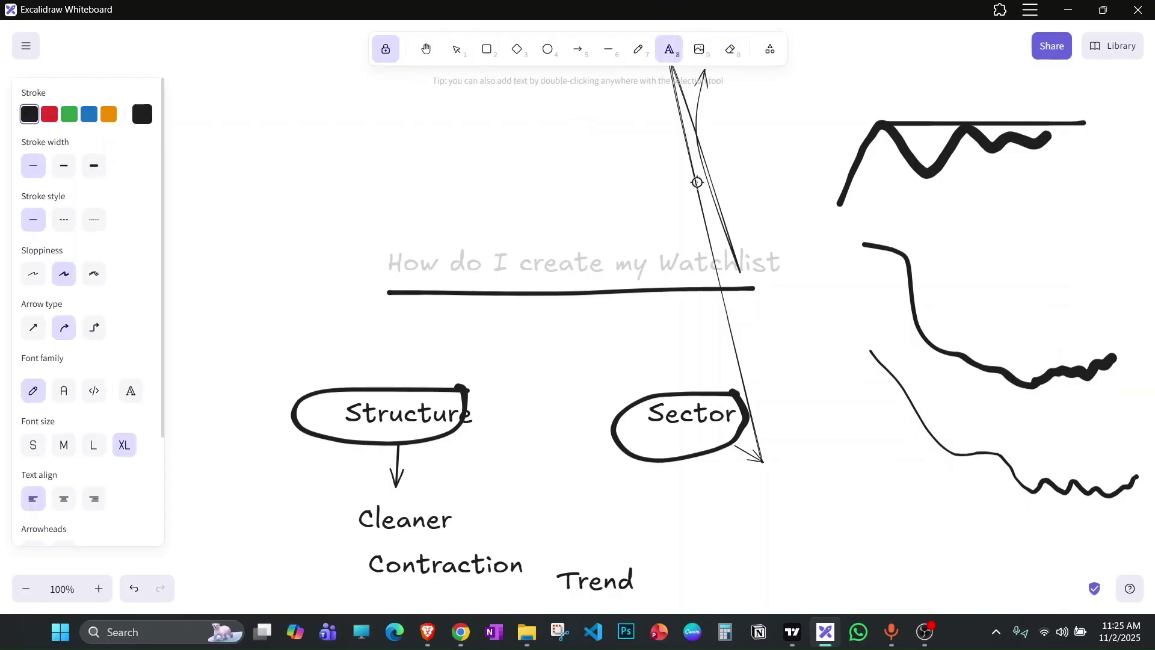
pyautogui.click(755, 492)
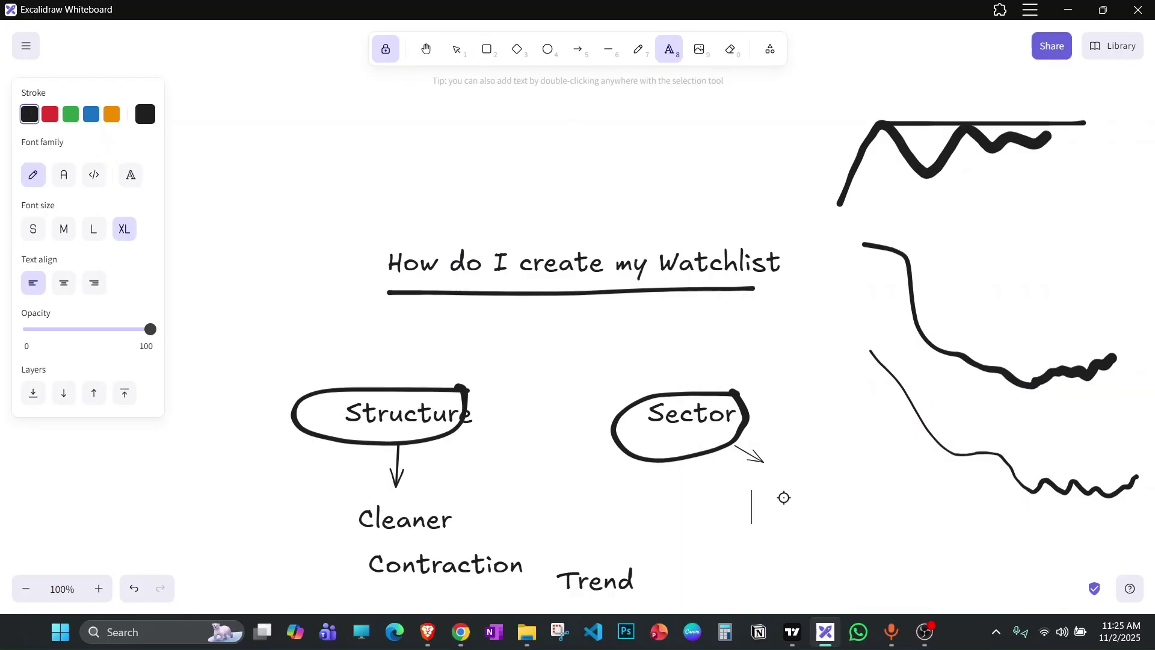
# Note 'Maximum no. of stock going up' under the Sector arrow.
pyautogui.write('Maximum no.')
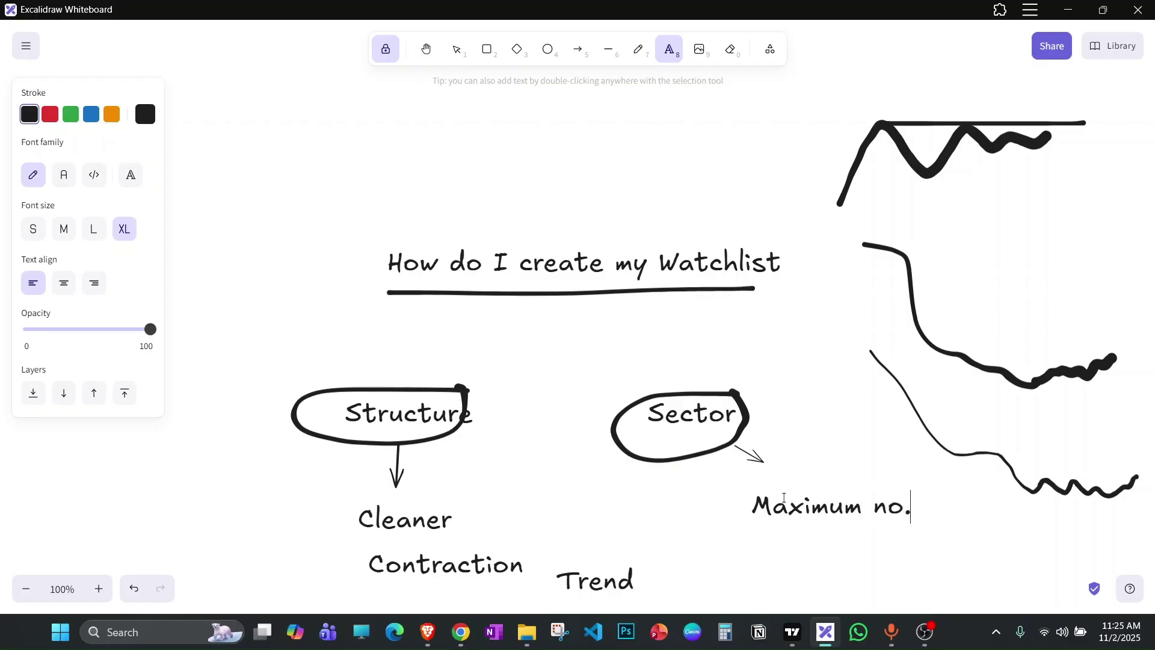
pyautogui.write(' of stock going up')
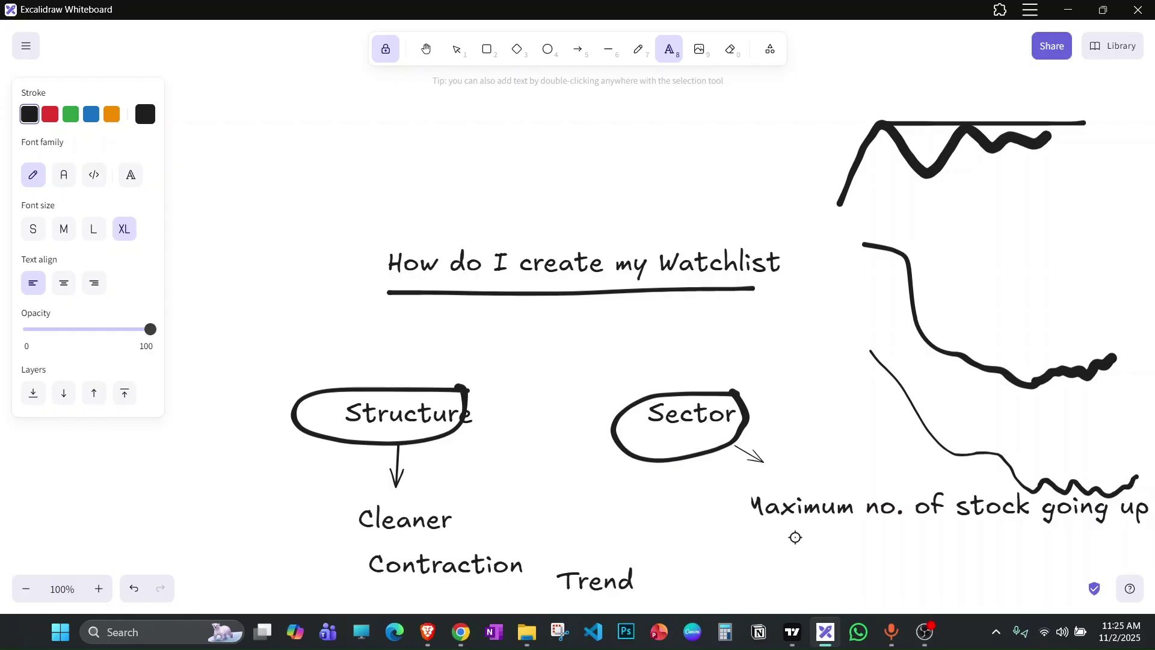
pyautogui.press('Escape')
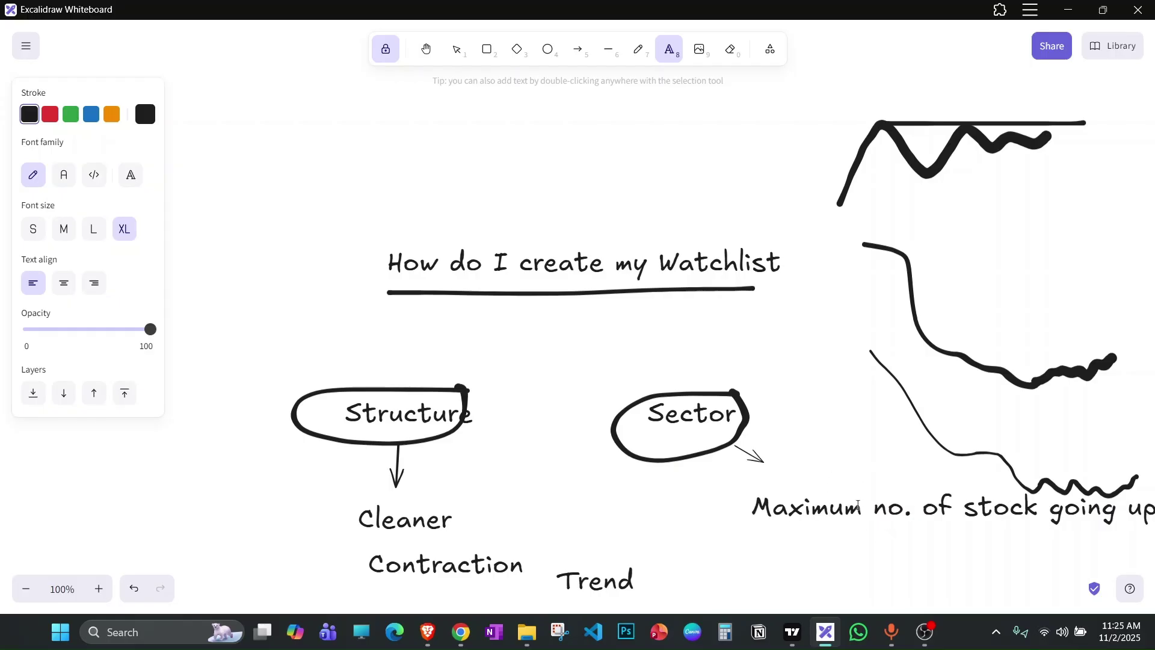
pyautogui.click(780, 507)
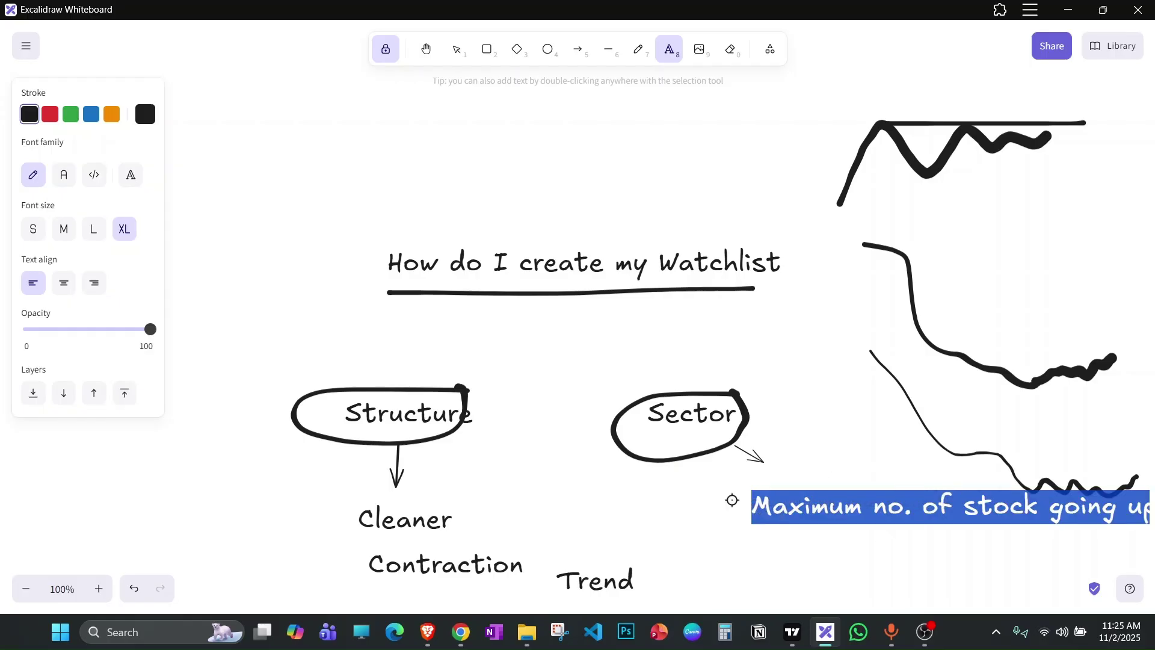
# Add a 'Good results' note below it and bring the ChartsMaze home page forward.
pyautogui.click(838, 464)
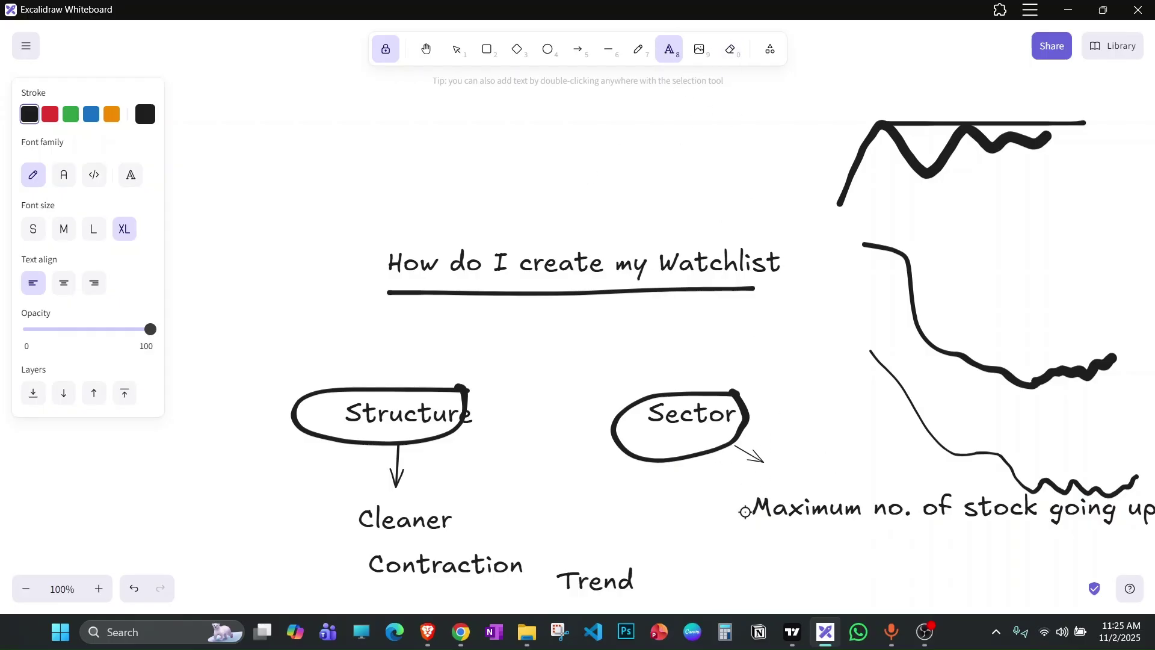
pyautogui.write('Good results')
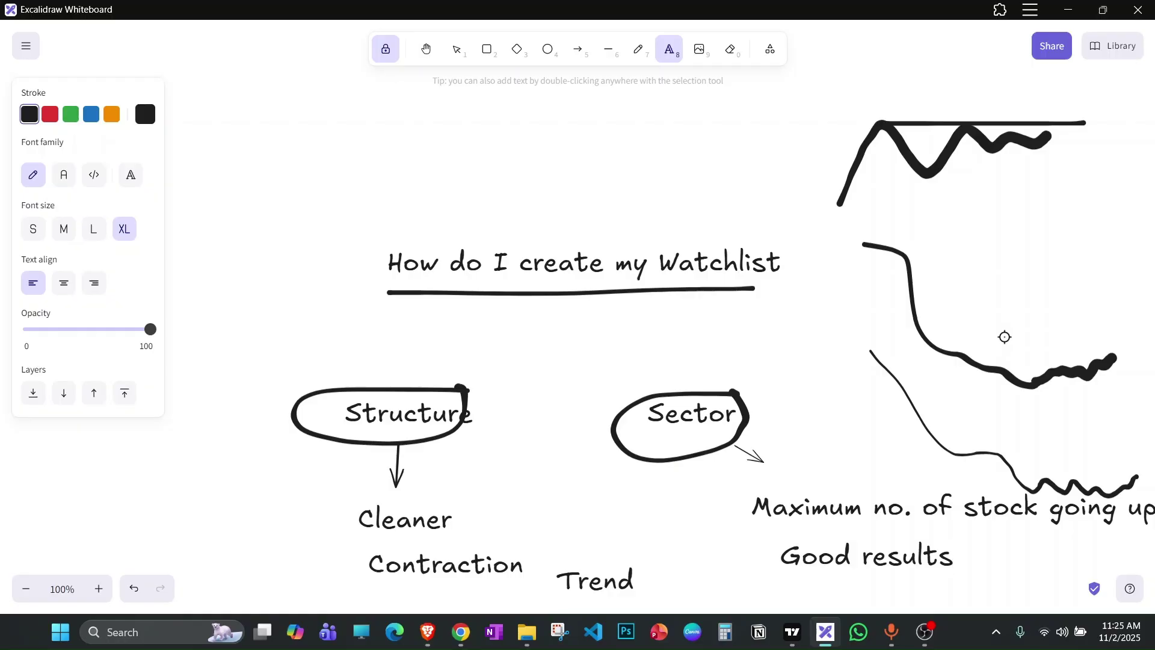
pyautogui.click(458, 631)
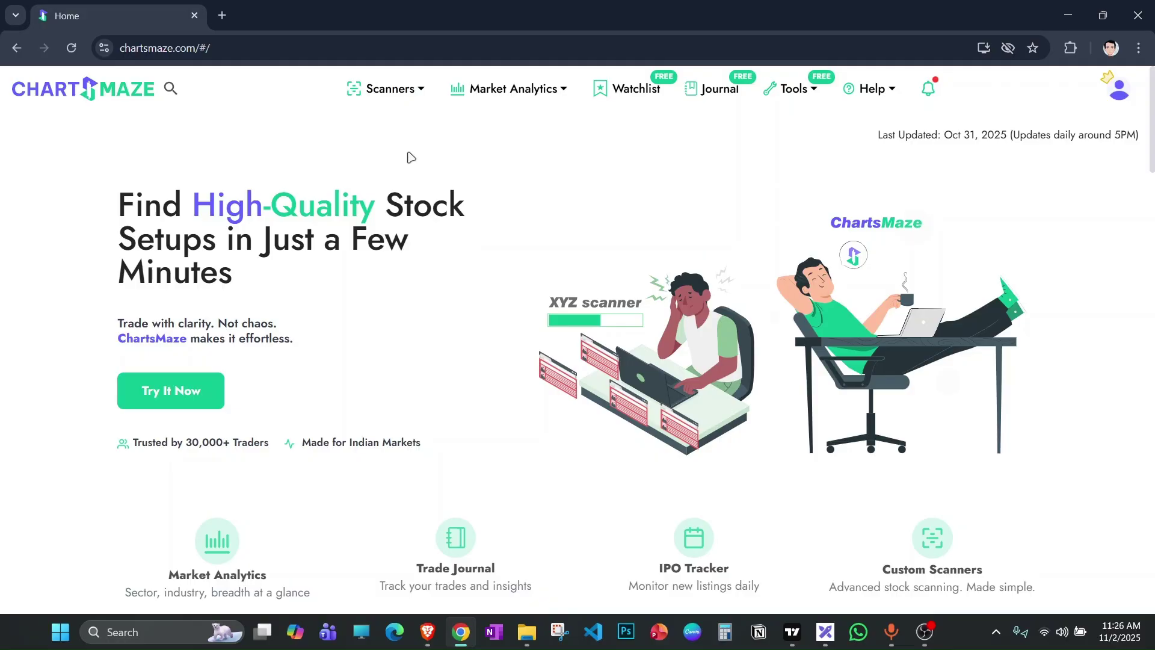
pyautogui.click(395, 91)
pyautogui.moveTo(411, 125)
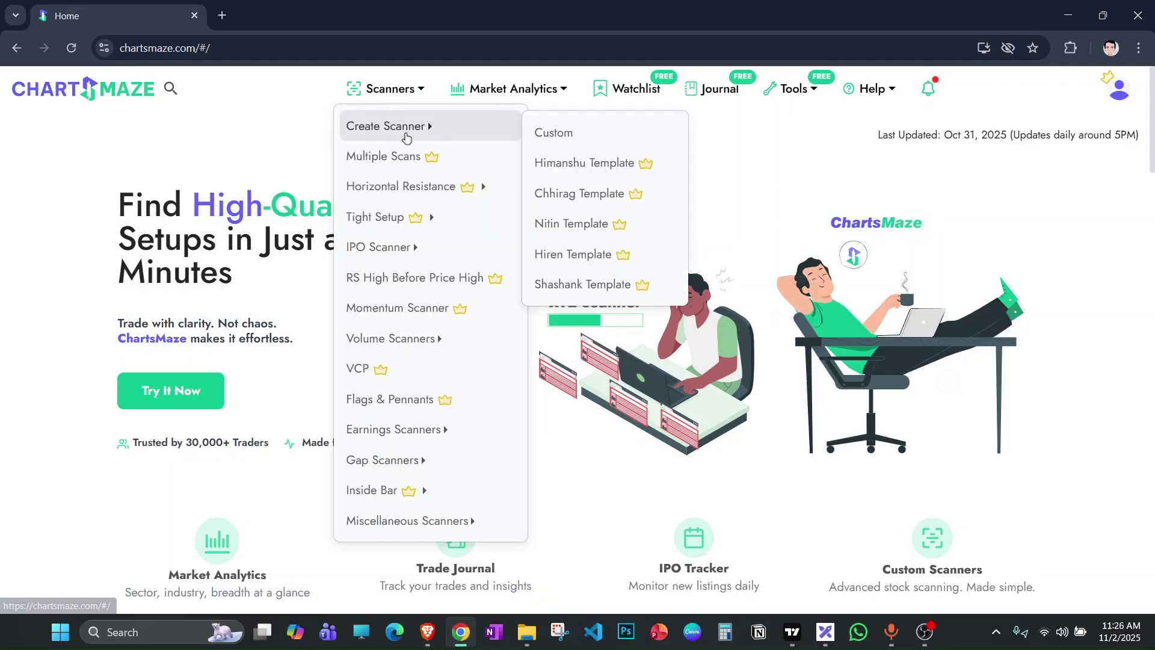
pyautogui.click(547, 133)
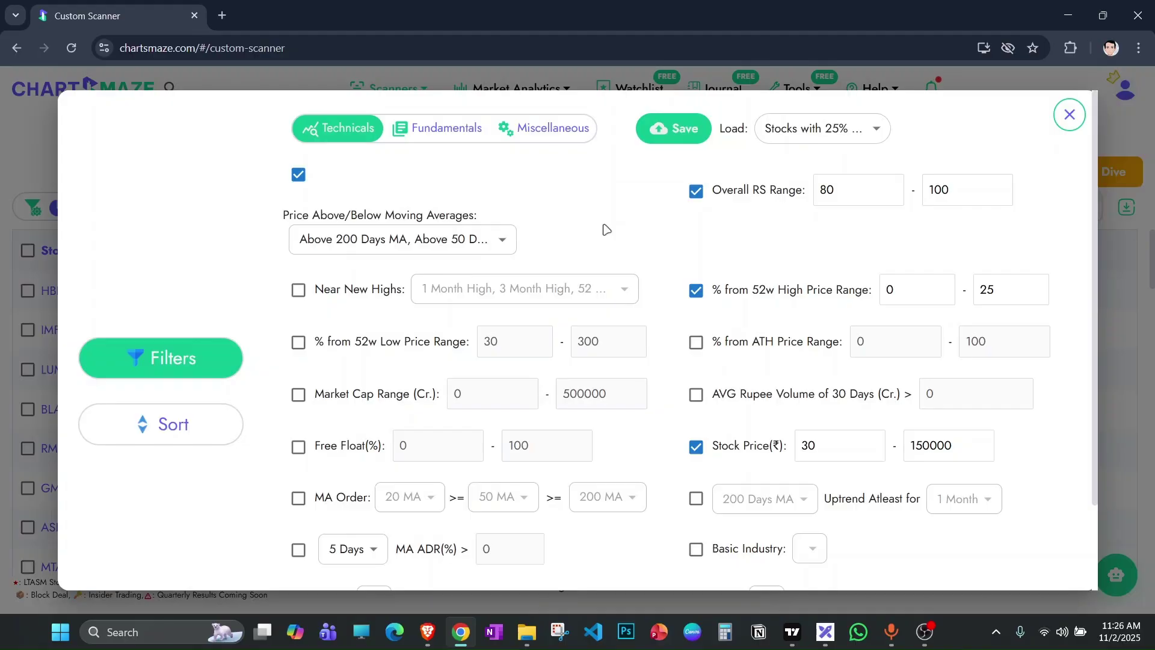
pyautogui.click(818, 128)
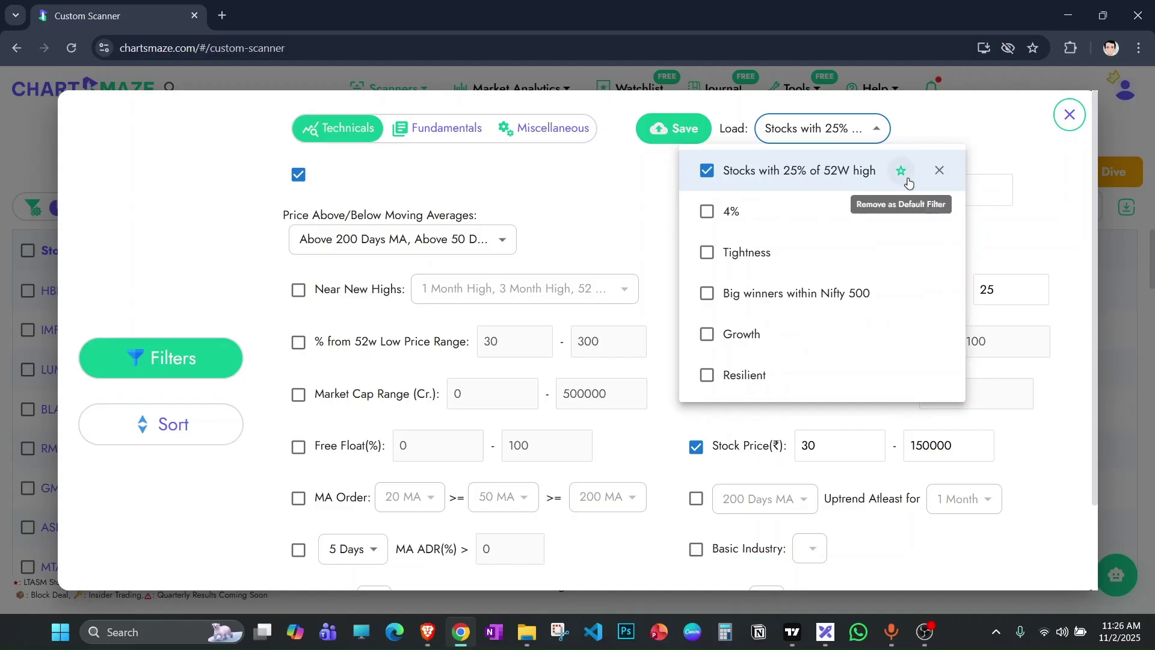
pyautogui.click(968, 146)
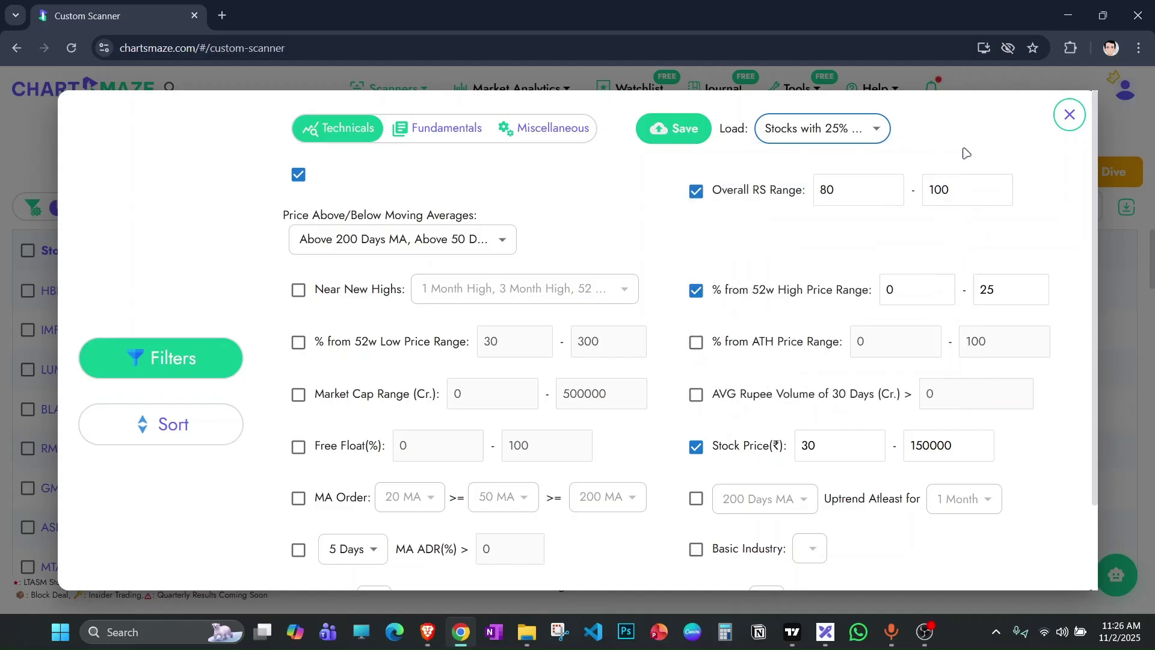
pyautogui.click(477, 239)
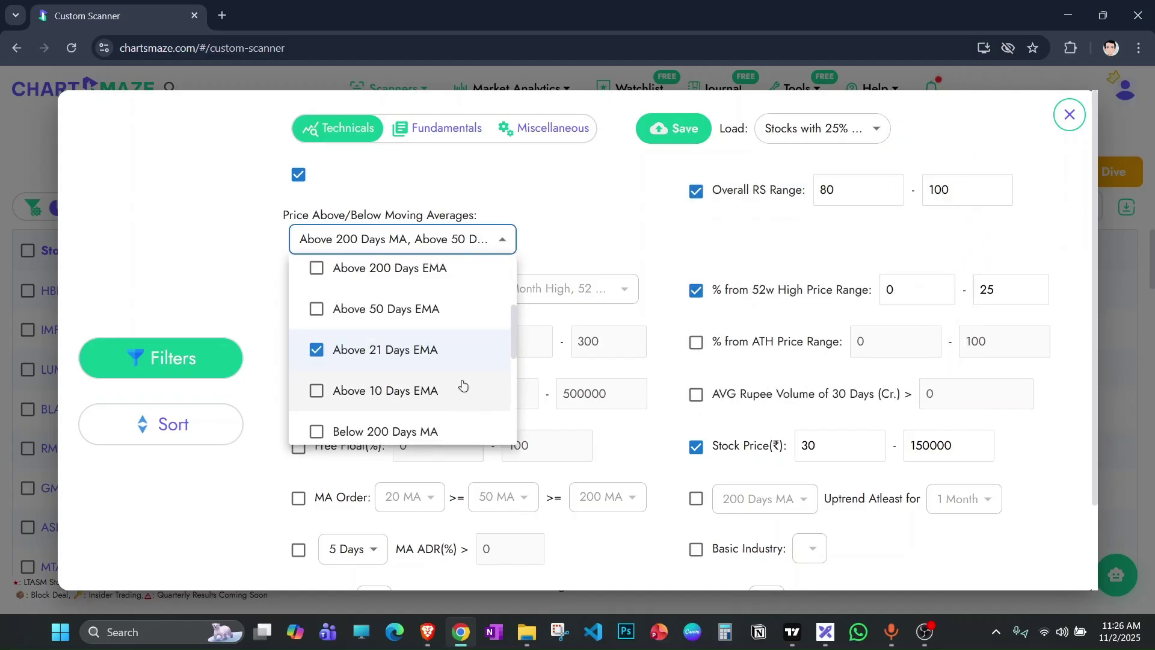
pyautogui.scroll(-5, 459, 361)
pyautogui.scroll(5, 453, 382)
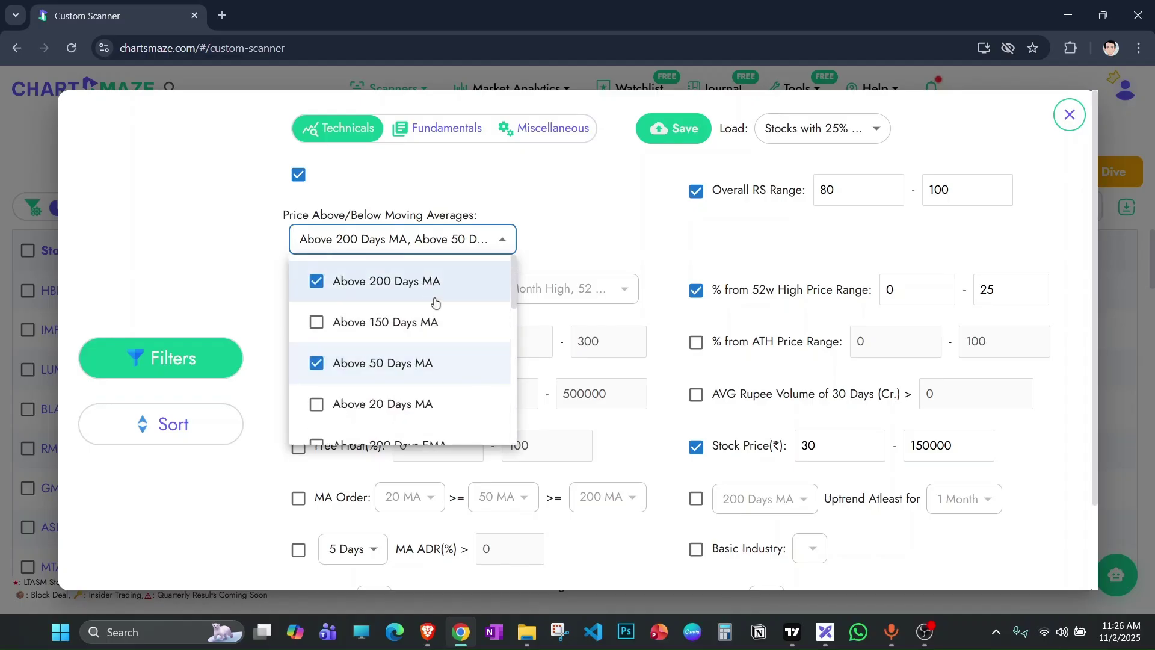
pyautogui.scroll(-1, 443, 338)
pyautogui.scroll(1, 444, 338)
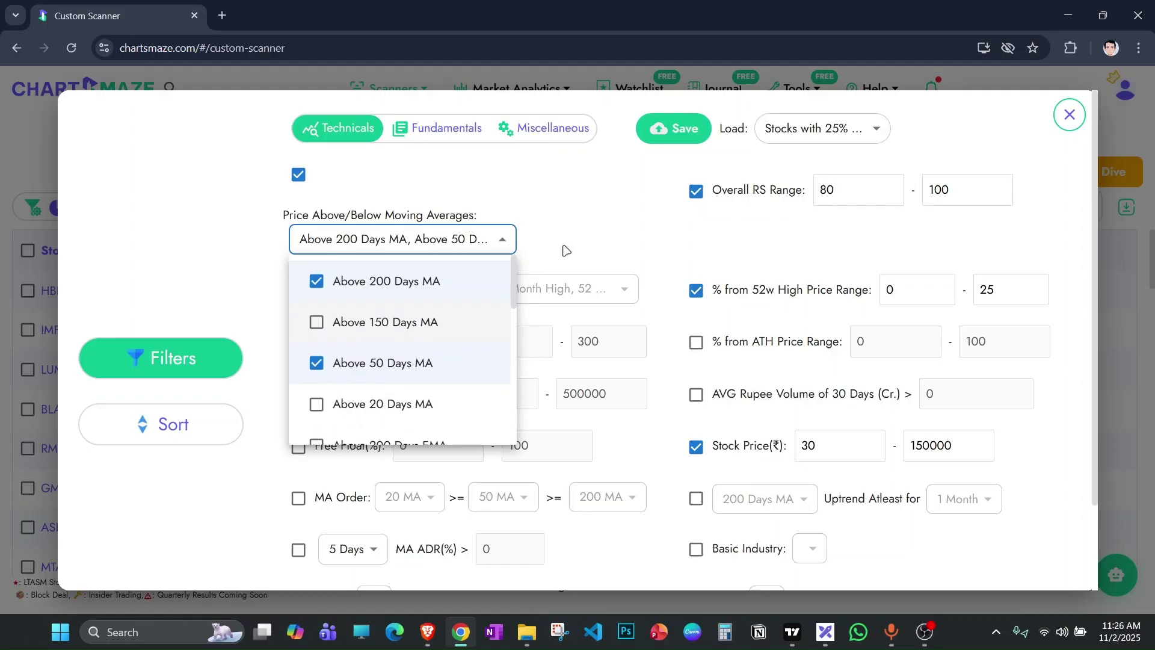
pyautogui.click(565, 249)
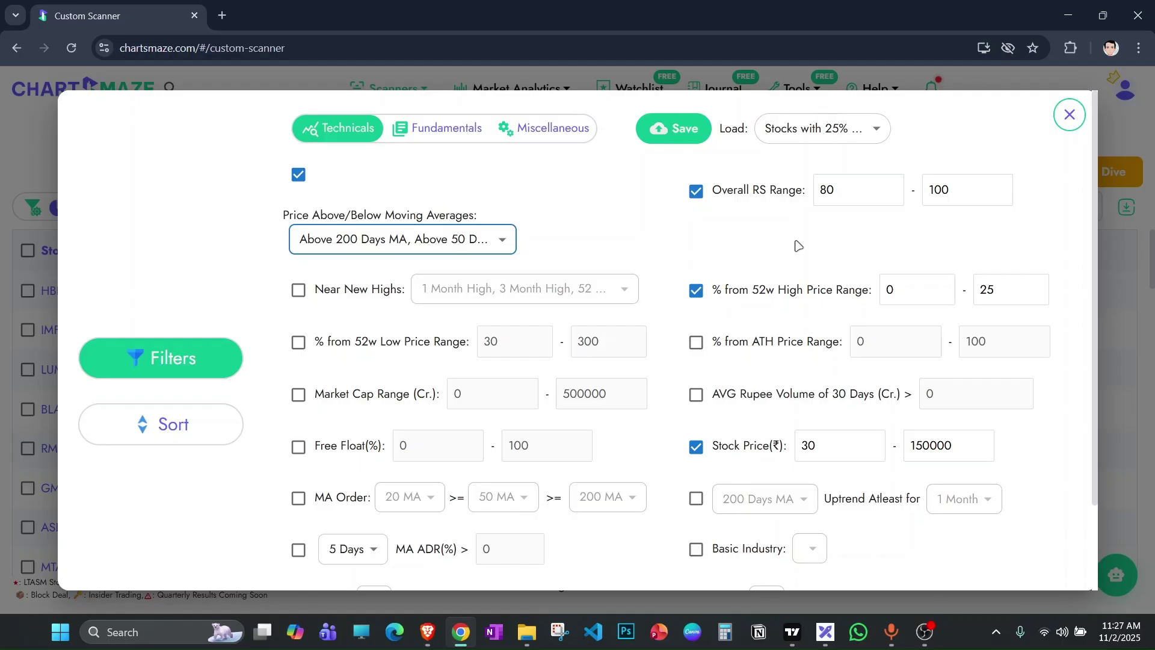
# Review the Miscellaneous and Fundamentals filter conditions in the scan modal.
pyautogui.scroll(-2, 782, 289)
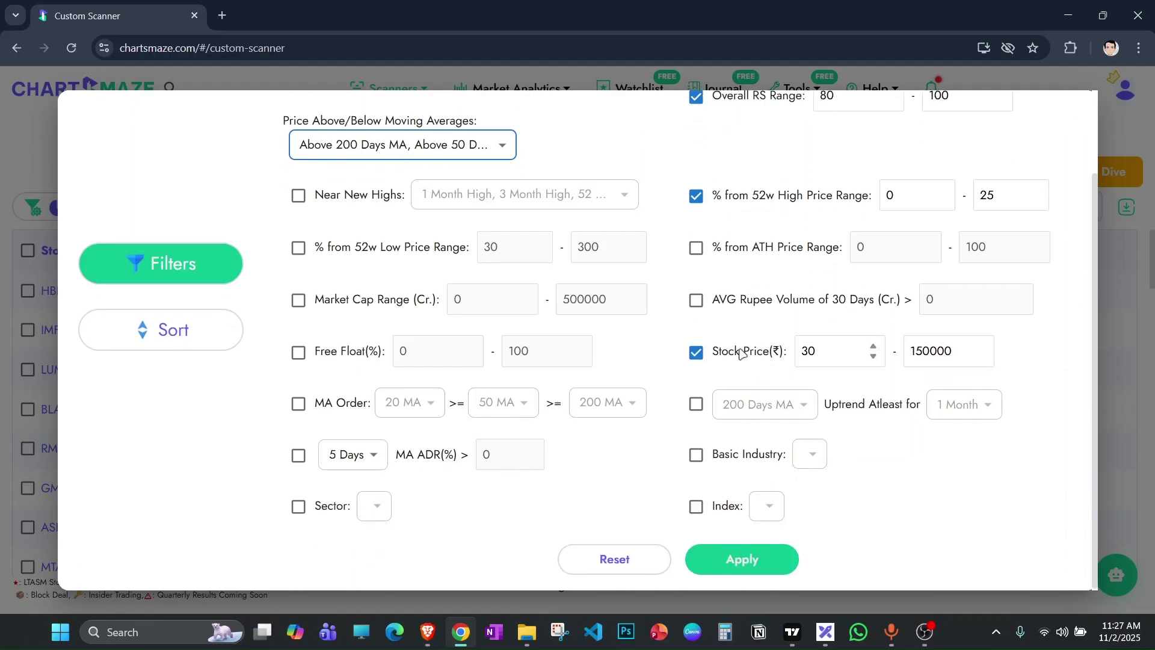
pyautogui.scroll(2, 748, 353)
pyautogui.click(521, 126)
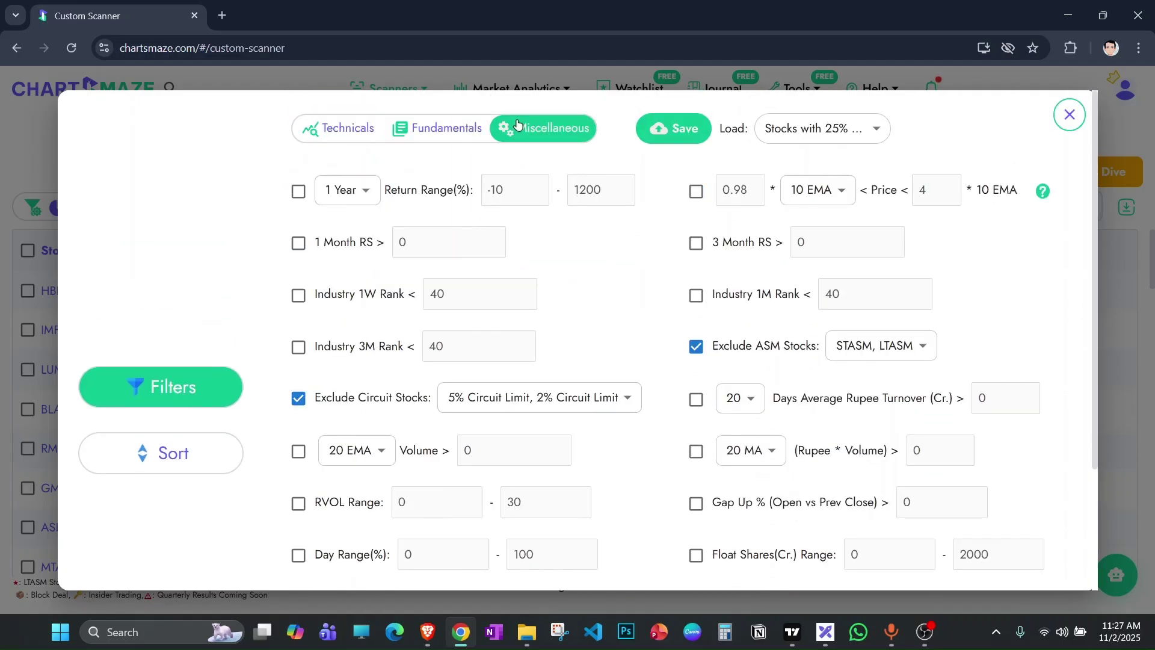
pyautogui.scroll(-2, 501, 333)
pyautogui.scroll(2, 589, 334)
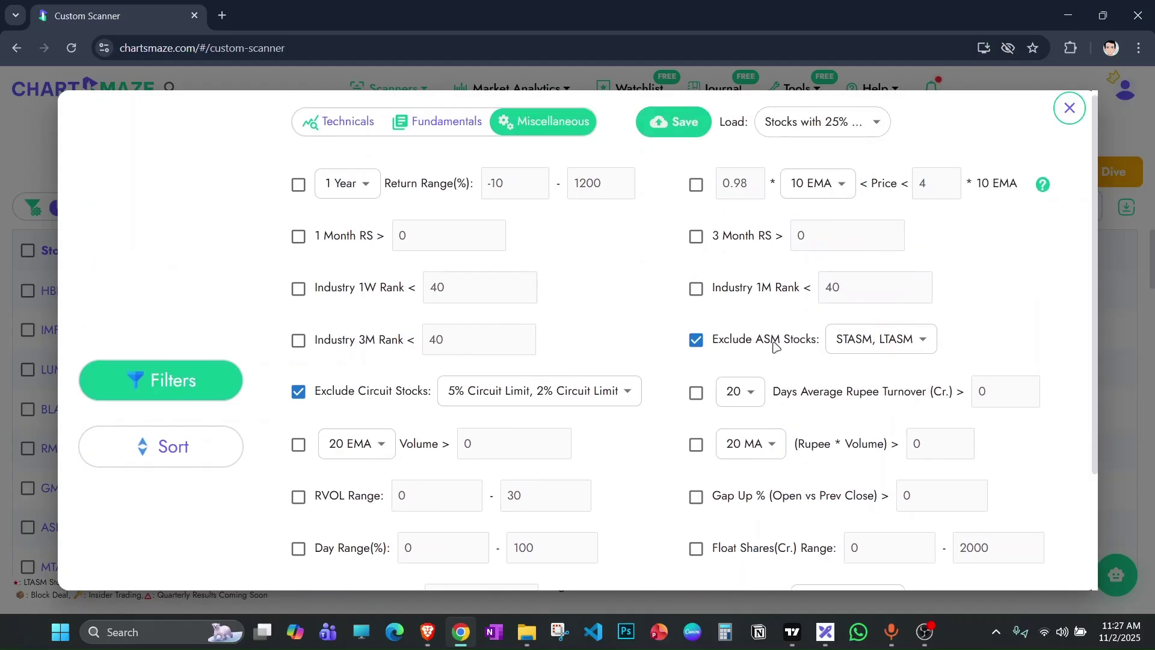
pyautogui.scroll(-2, 644, 438)
pyautogui.scroll(2, 643, 428)
pyautogui.click(445, 134)
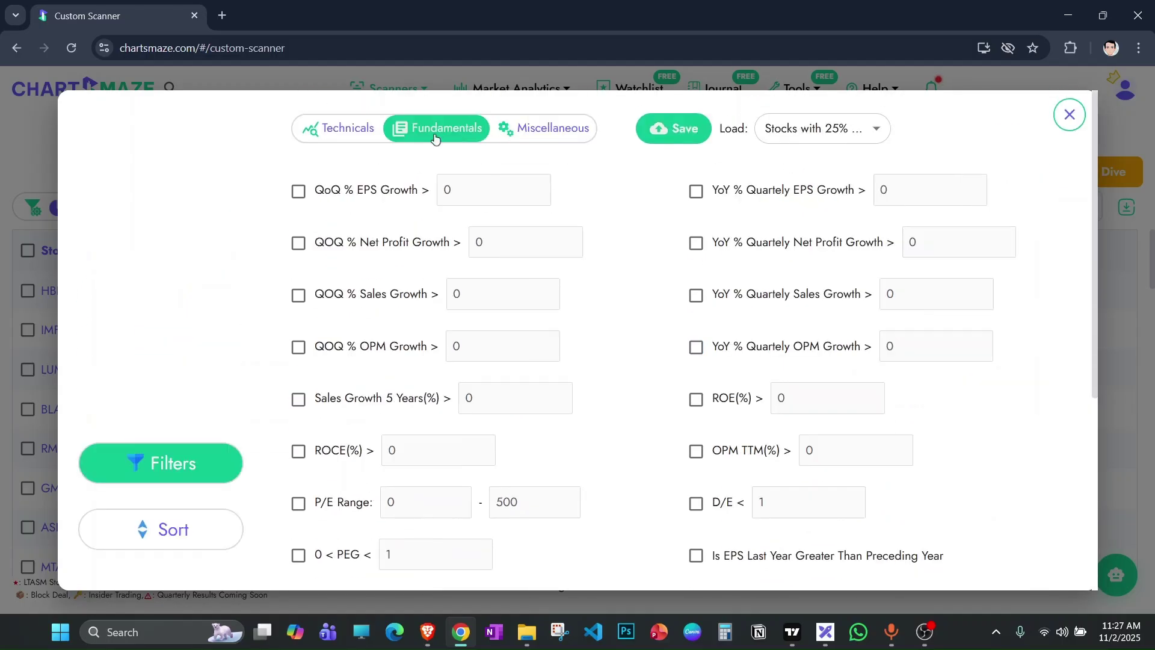
pyautogui.scroll(-5, 680, 356)
pyautogui.scroll(4, 672, 356)
# Recheck the Technicals filters and apply the scan, listing 198 matching stocks.
pyautogui.click(365, 130)
pyautogui.scroll(-2, 695, 391)
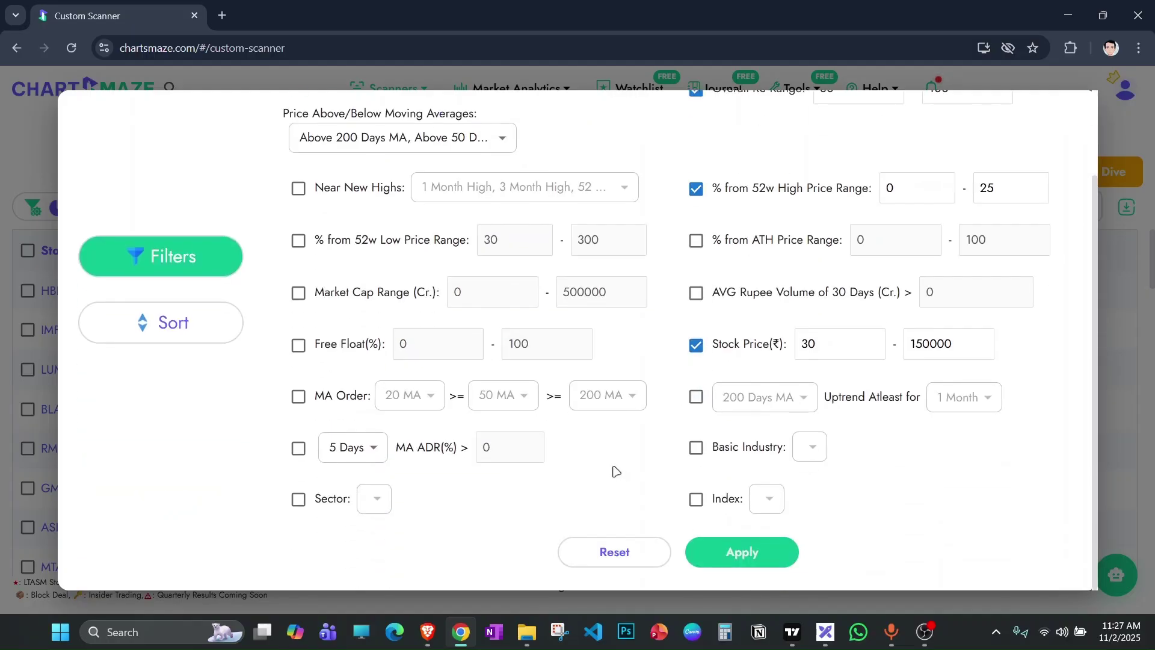
pyautogui.scroll(4, 722, 409)
pyautogui.scroll(-4, 777, 385)
pyautogui.scroll(2, 761, 394)
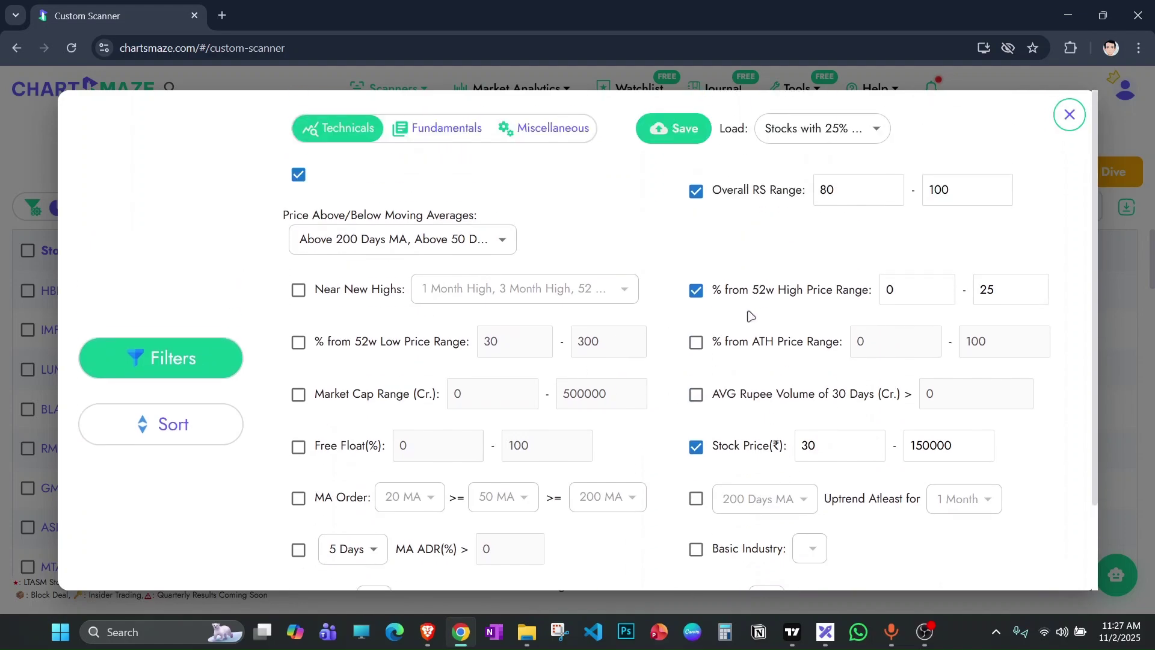
pyautogui.scroll(-2, 766, 407)
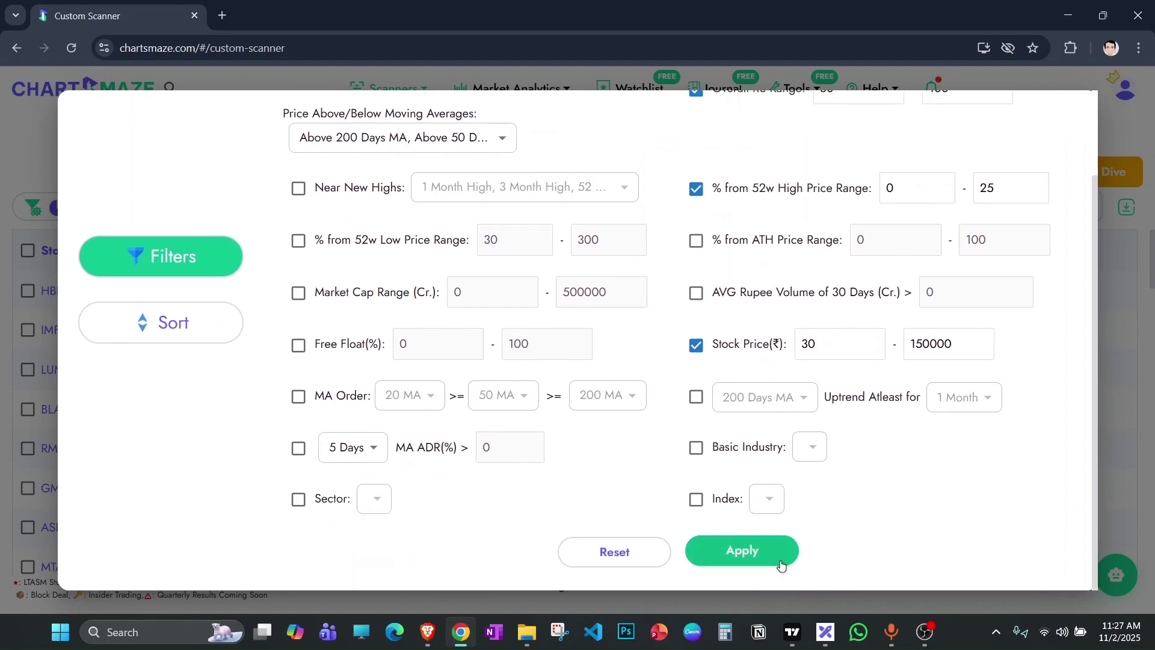
pyautogui.click(780, 563)
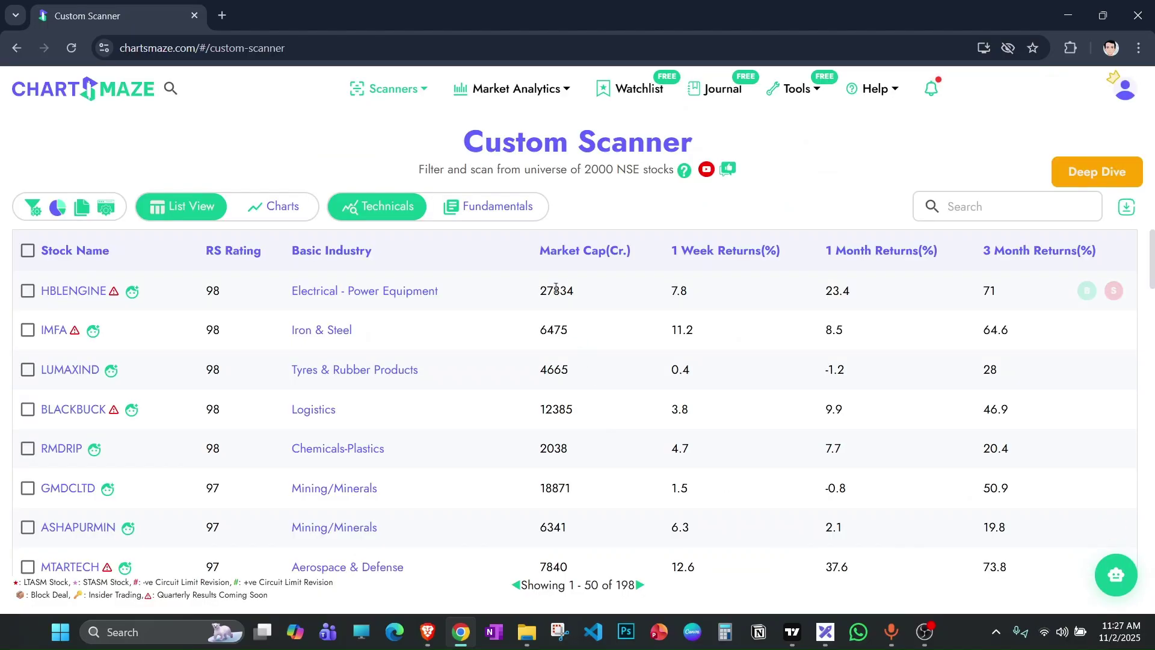
# Switch the 198 results from table to Charts view, briefly checking the Excalidraw mind map.
pyautogui.scroll(-10, 513, 330)
pyautogui.scroll(-5, 514, 344)
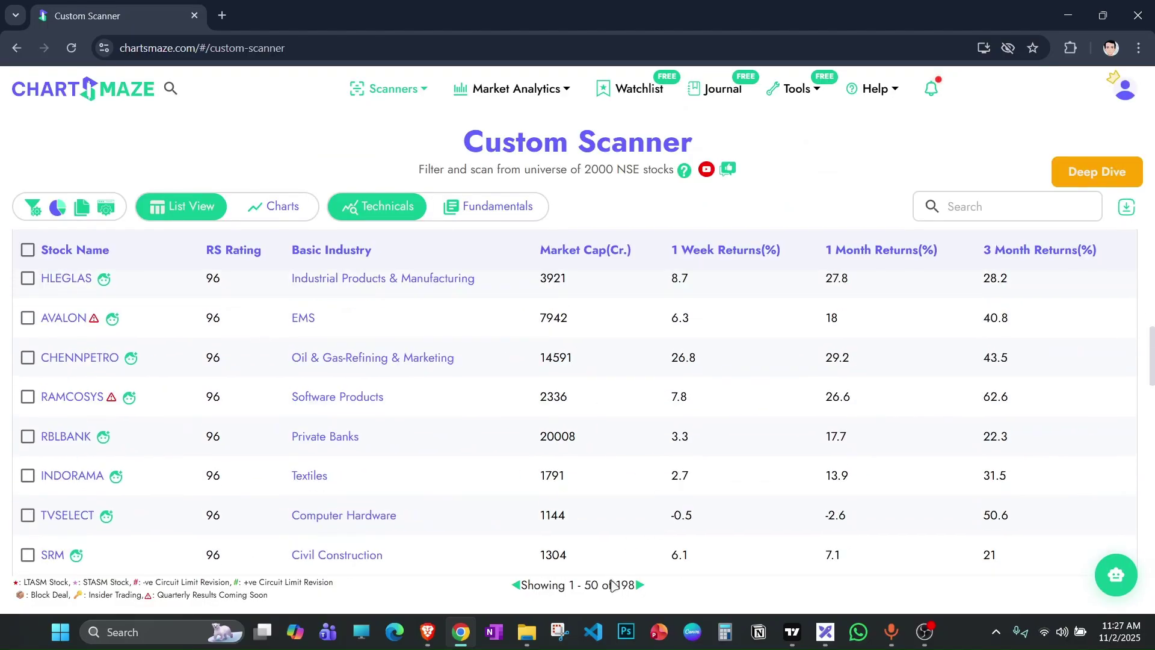
pyautogui.scroll(8, 598, 509)
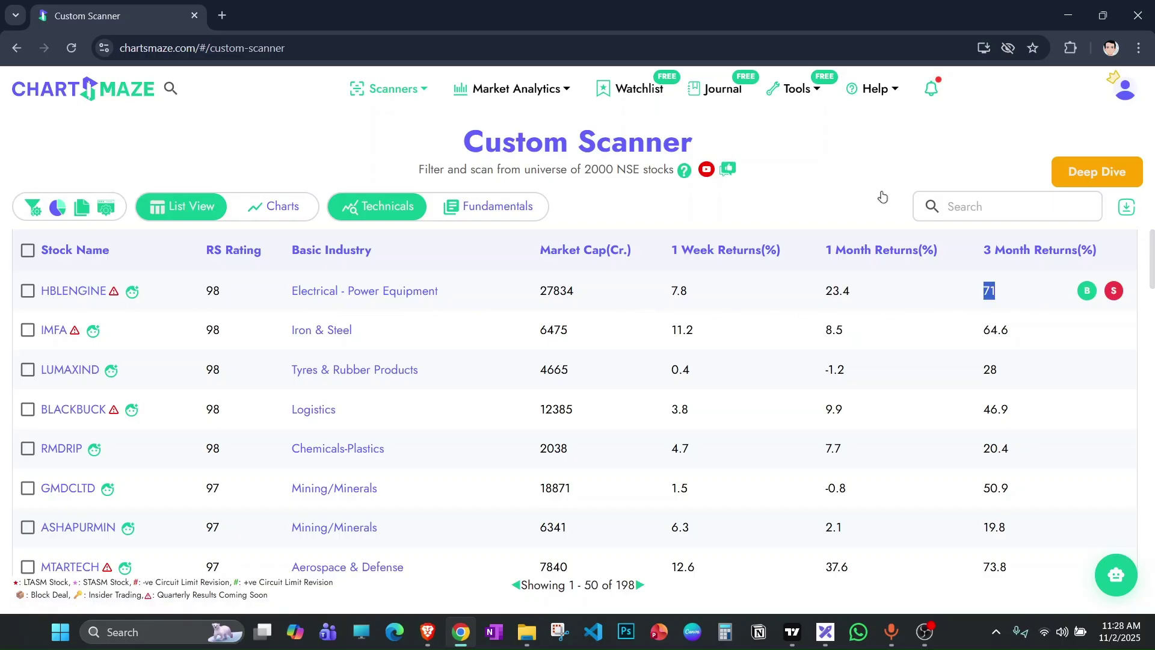
pyautogui.click(276, 210)
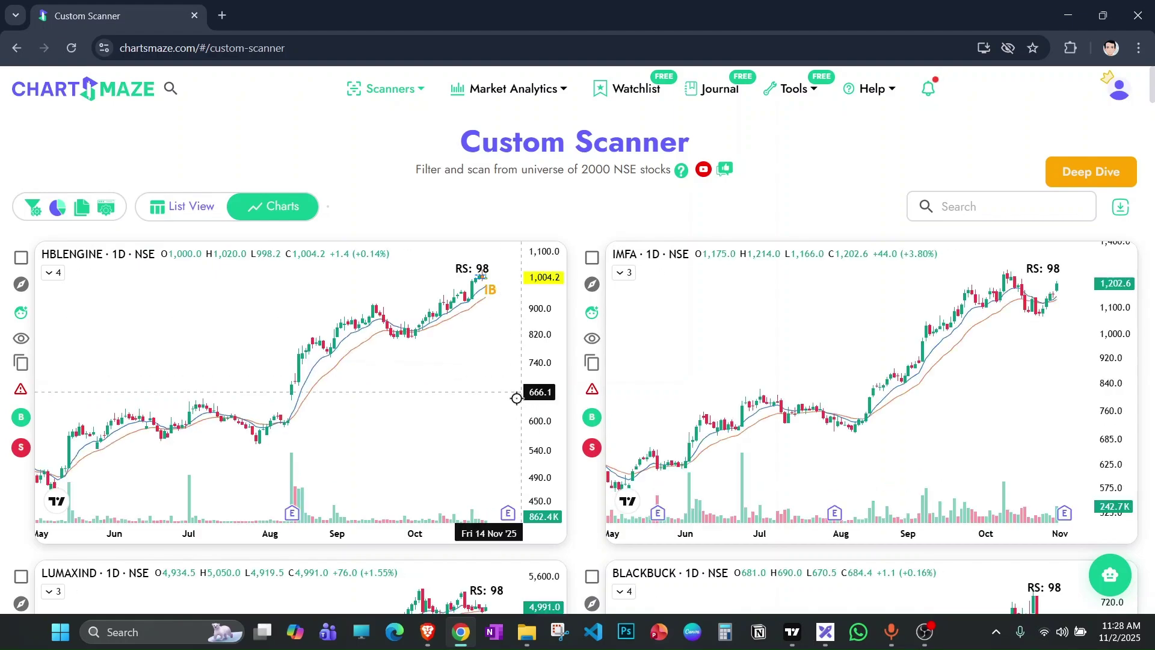
pyautogui.click(825, 633)
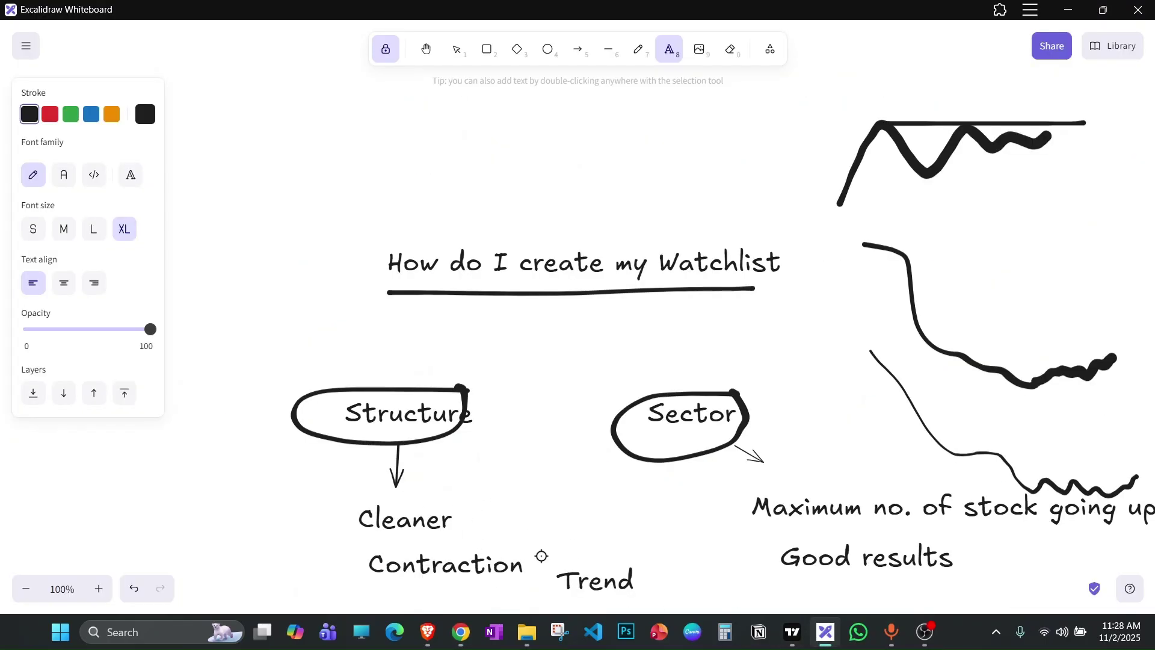
pyautogui.click(1070, 10)
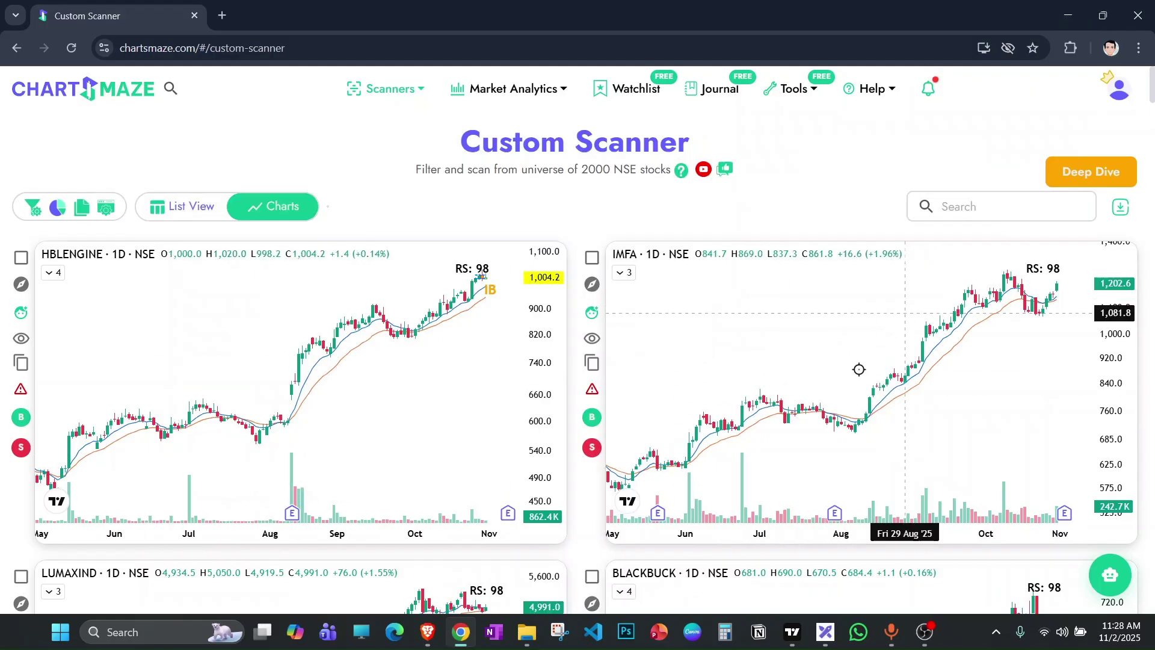
# Zoom into the BLACKBUCK chart's time axis to study its recent price action.
pyautogui.scroll(5, 444, 366)
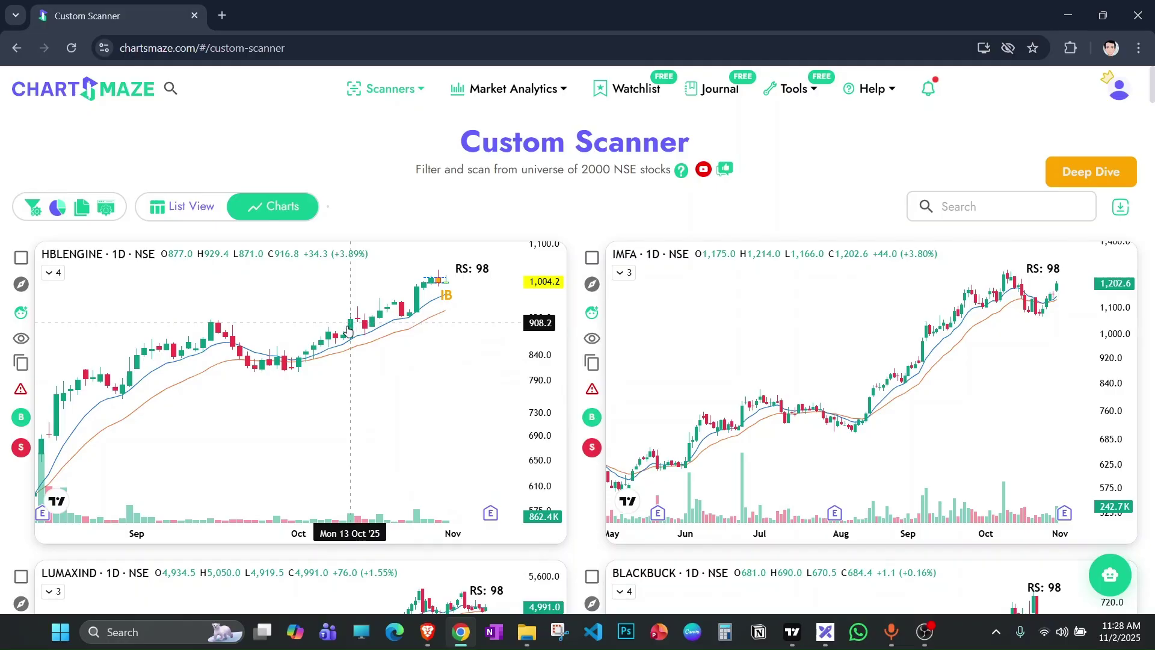
pyautogui.scroll(3, 1016, 362)
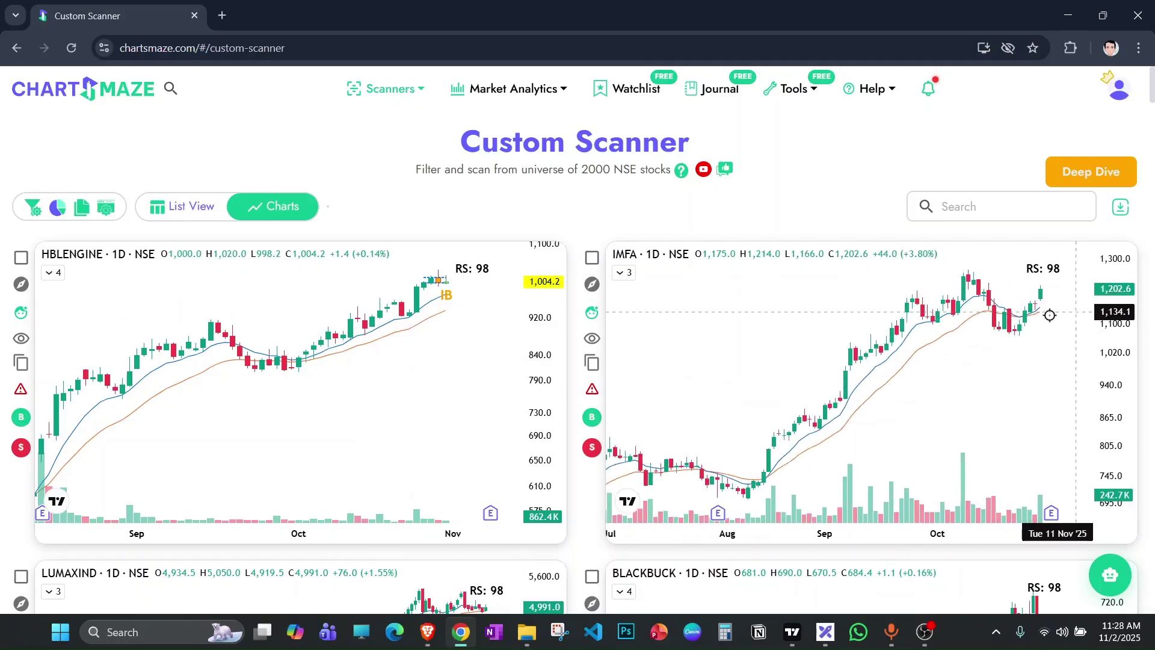
pyautogui.scroll(-1, 576, 345)
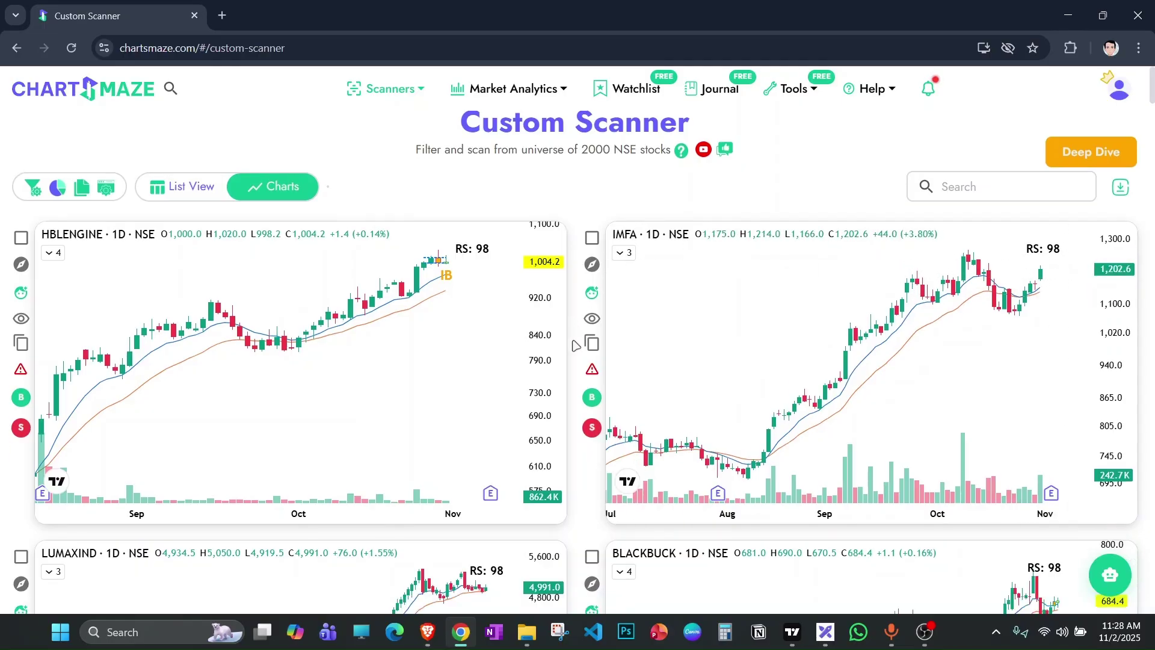
pyautogui.scroll(-5, 576, 345)
pyautogui.scroll(3, 445, 357)
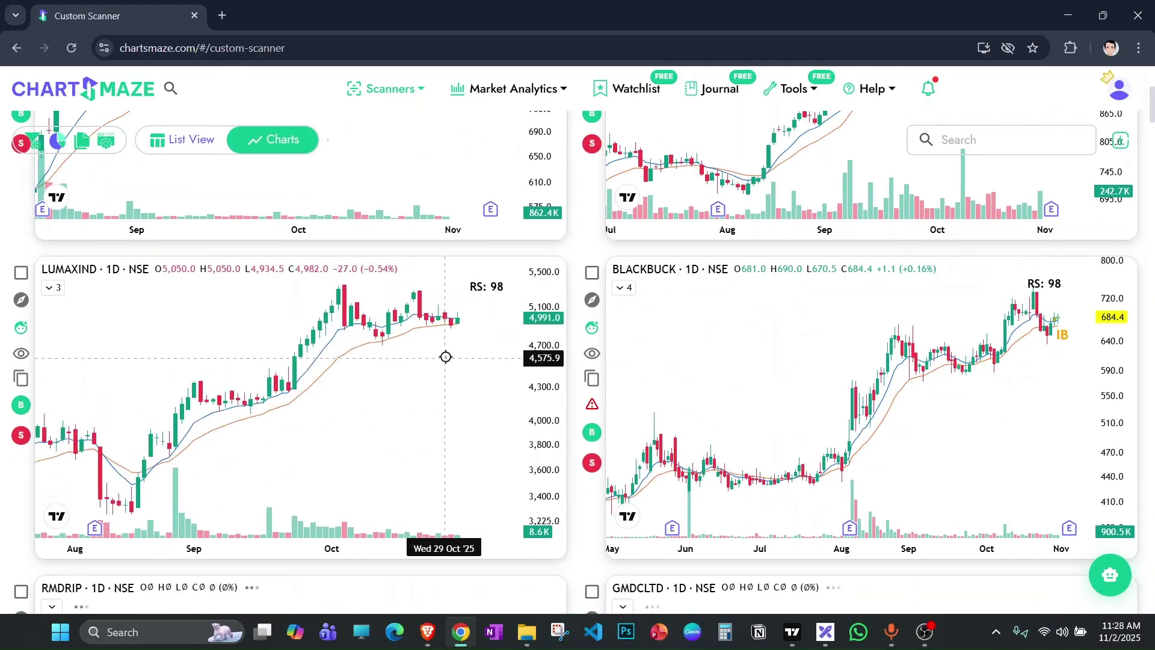
pyautogui.scroll(1, 445, 358)
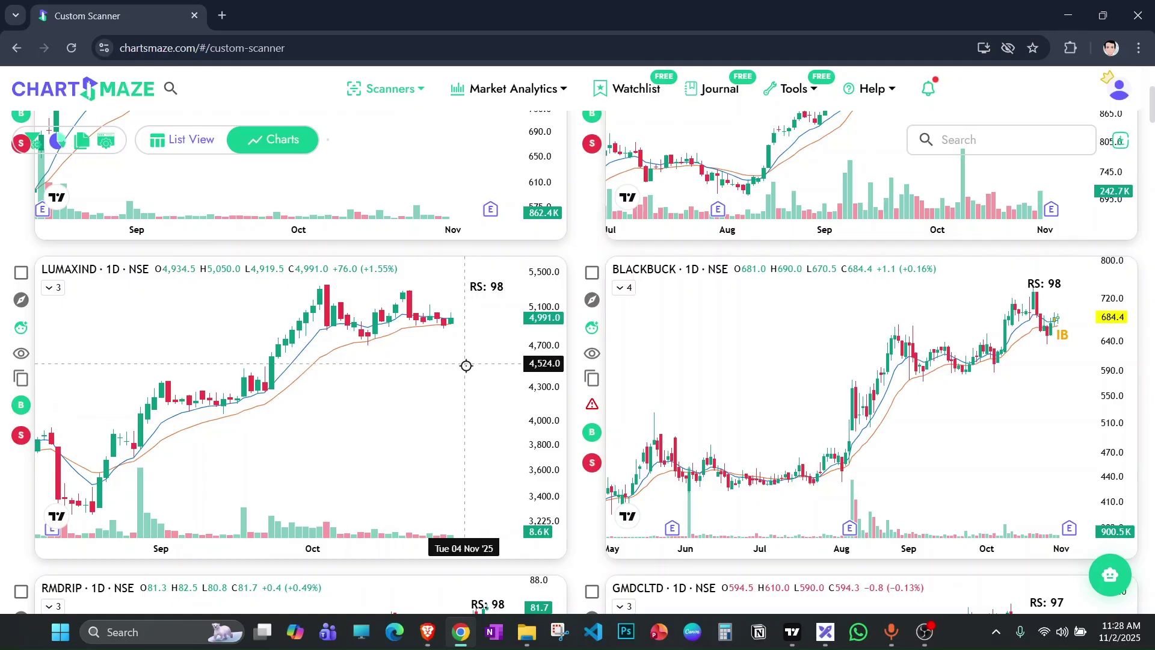
pyautogui.scroll(-1, 476, 363)
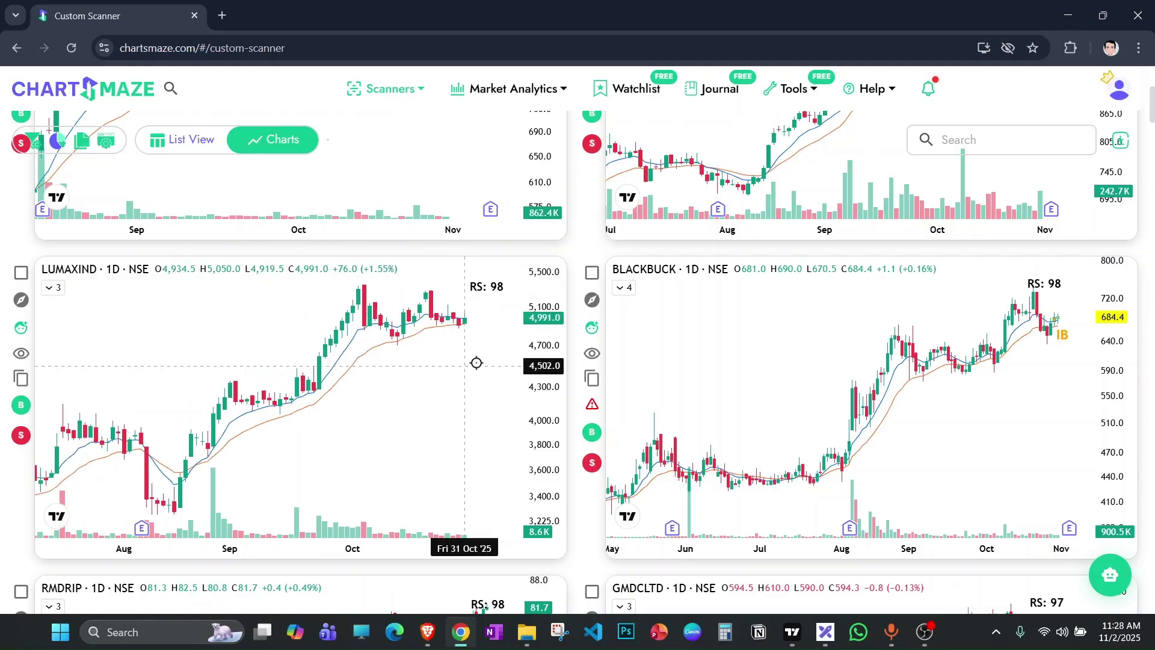
pyautogui.scroll(3, 476, 363)
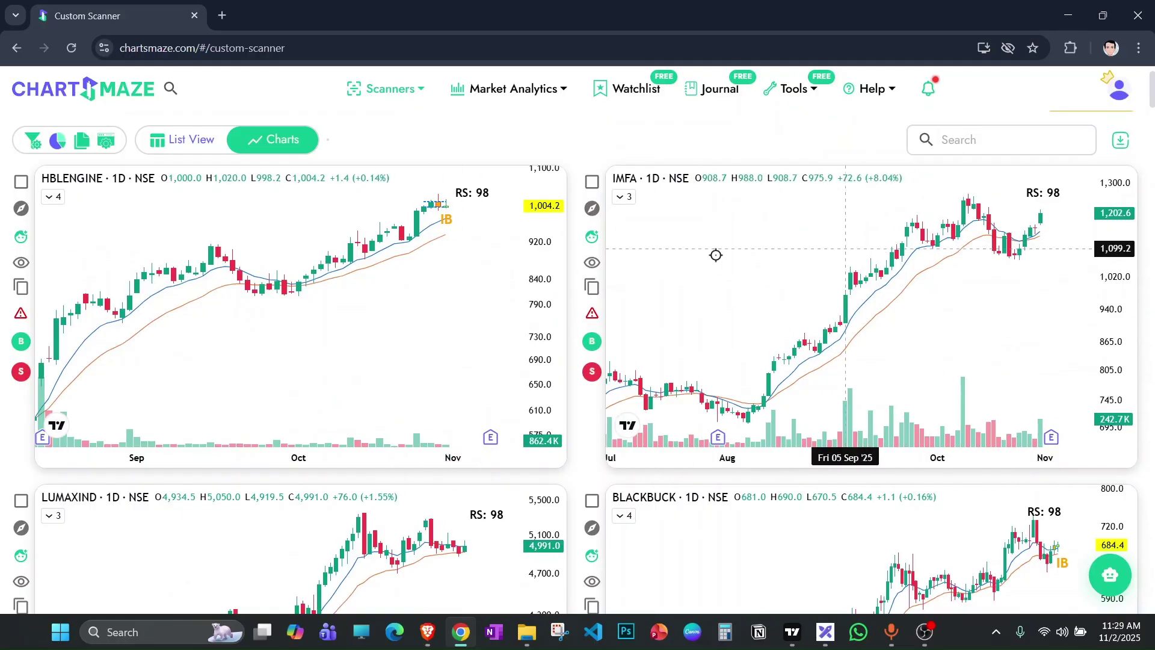
pyautogui.scroll(-4, 505, 203)
pyautogui.scroll(5, 506, 203)
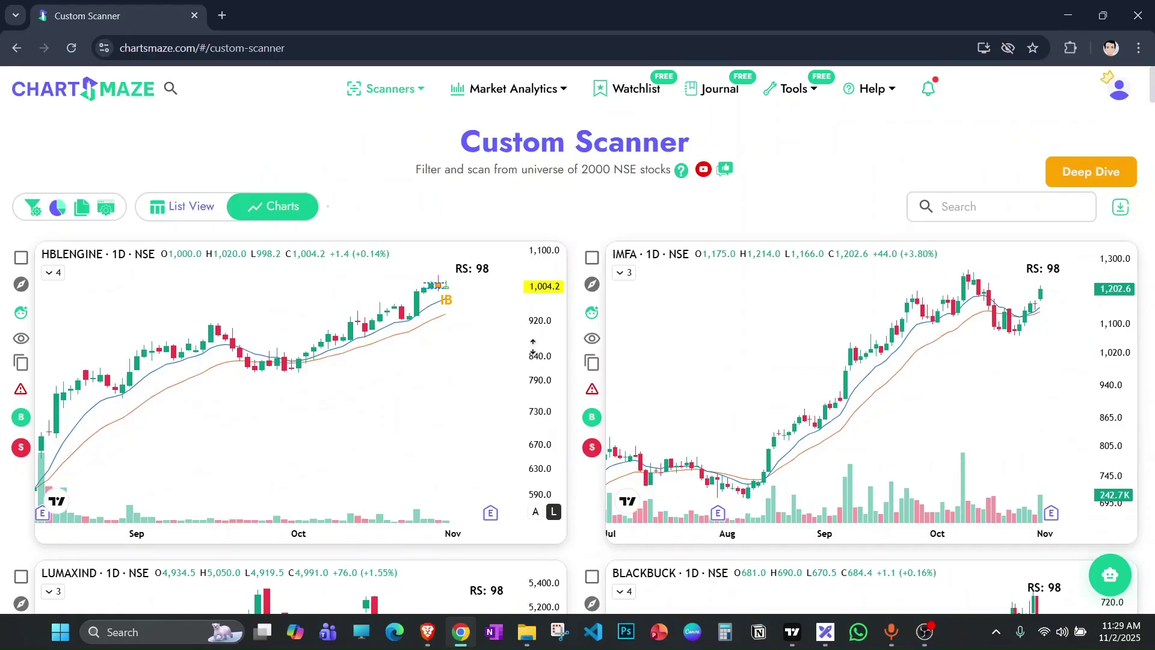
pyautogui.scroll(-7, 589, 385)
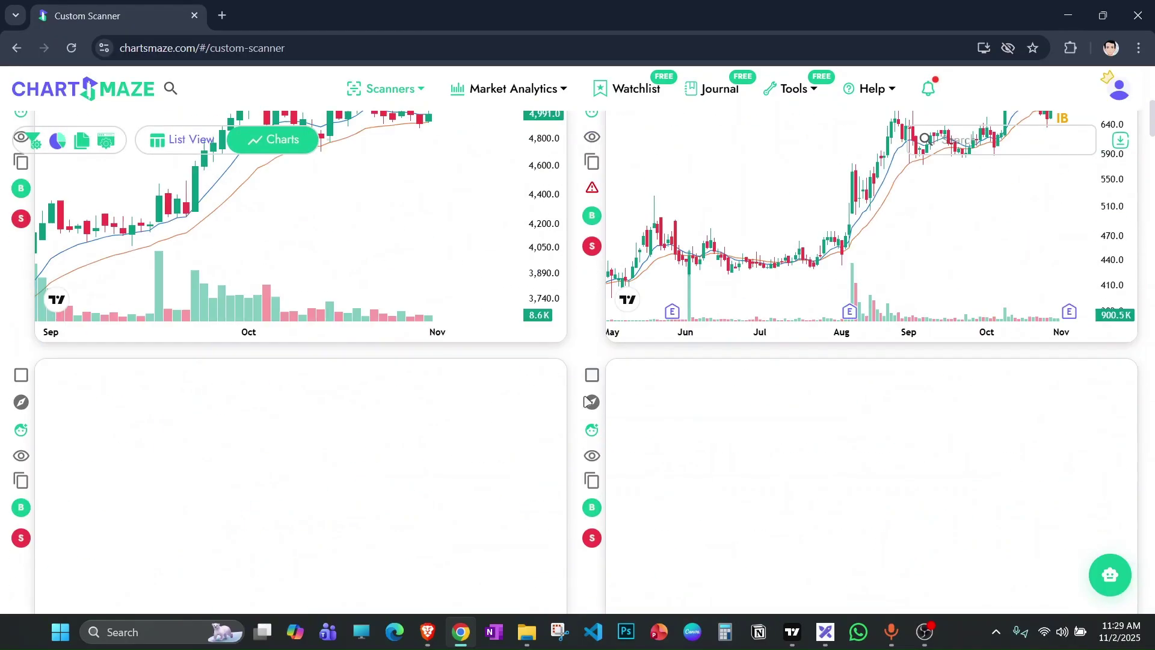
pyautogui.scroll(3, 589, 402)
pyautogui.scroll(-3, 405, 369)
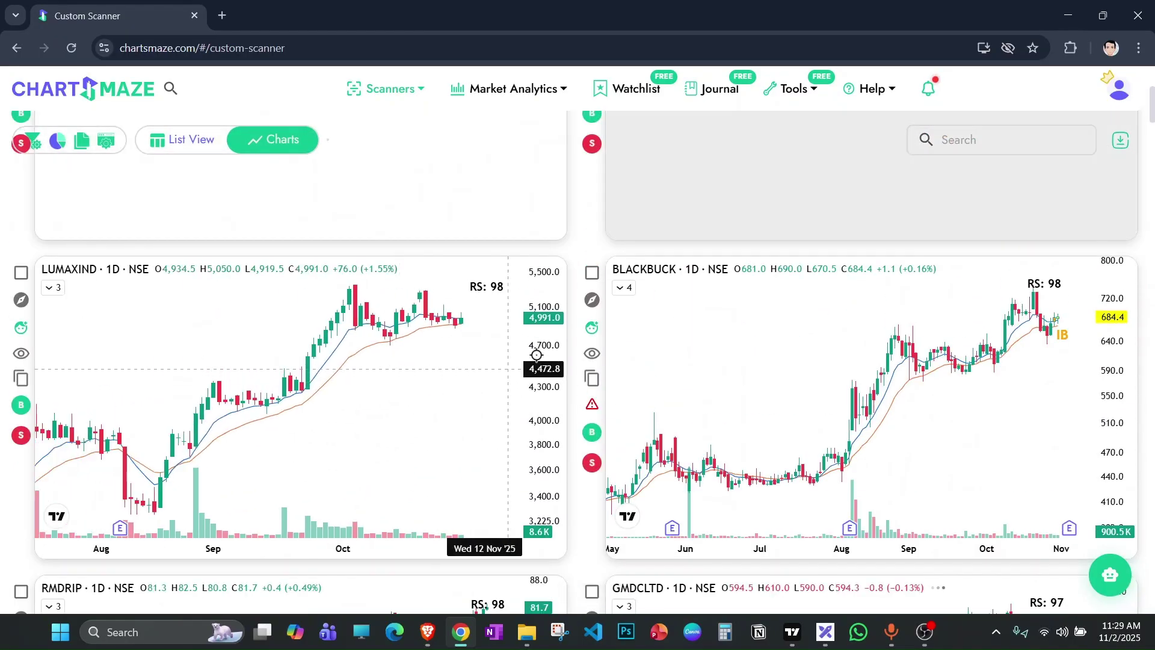
# Compress the LUMAXIND price scale and move on to the RMDRIP and GMDCLTD charts.
pyautogui.moveTo(536, 349); pyautogui.dragTo(535, 375)
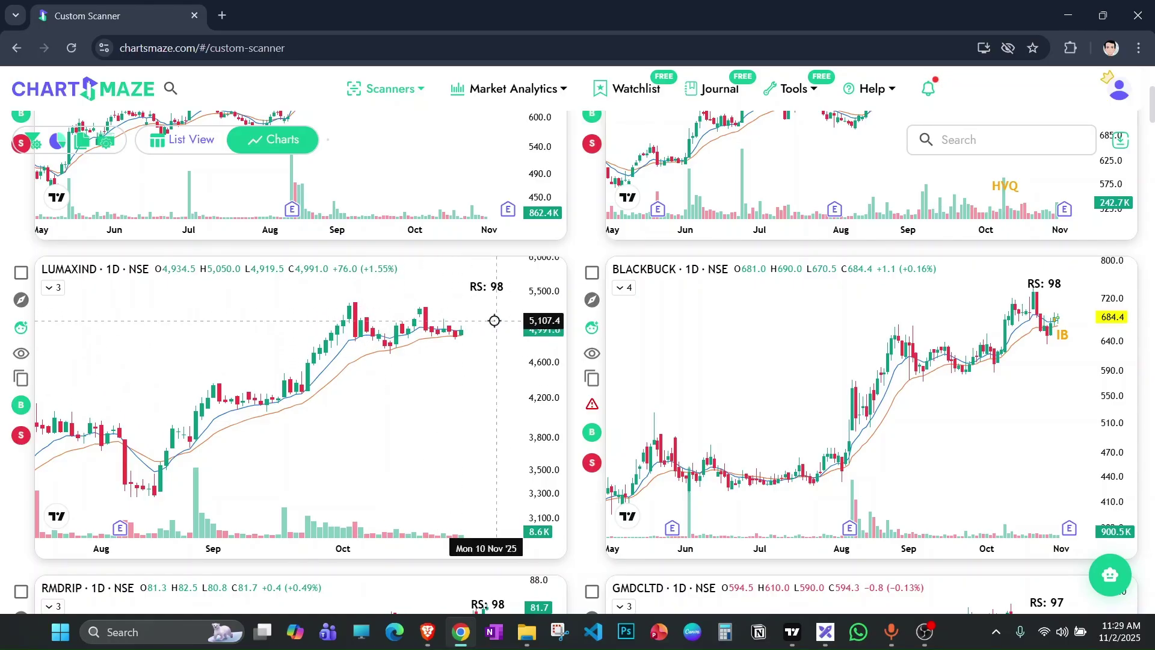
pyautogui.scroll(3, 975, 346)
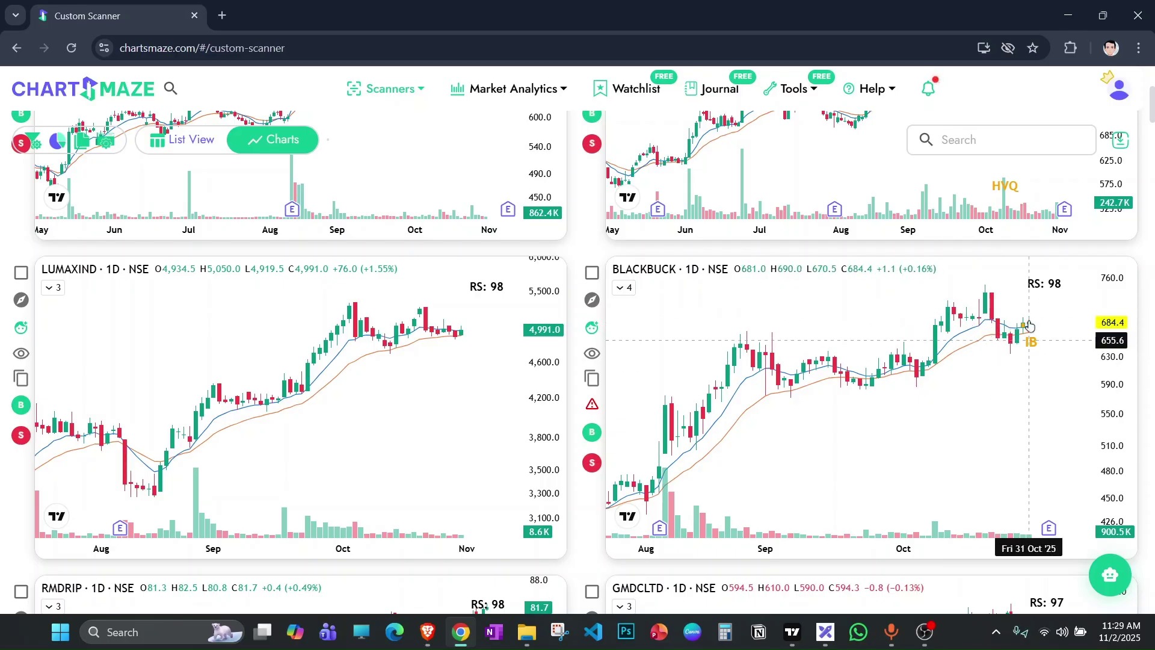
pyautogui.scroll(2, 1012, 353)
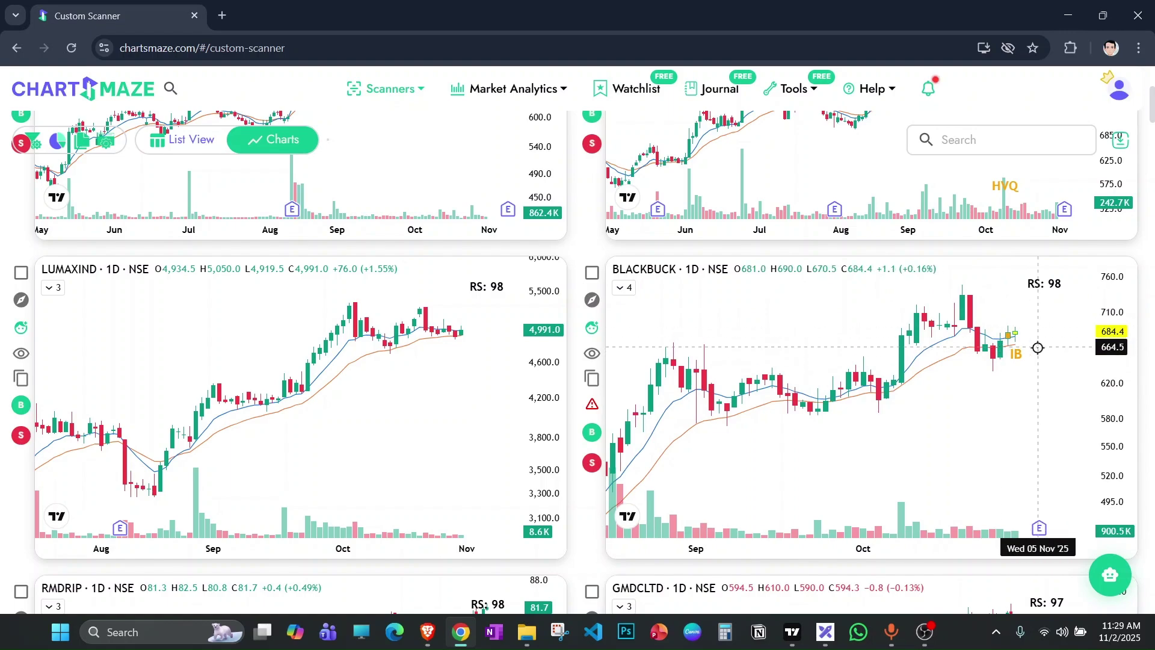
# Wheel-zoom the RMDRIP chart (RS 98, 81.7) so its time axis spans Sep–Nov.
pyautogui.scroll(-4, 587, 416)
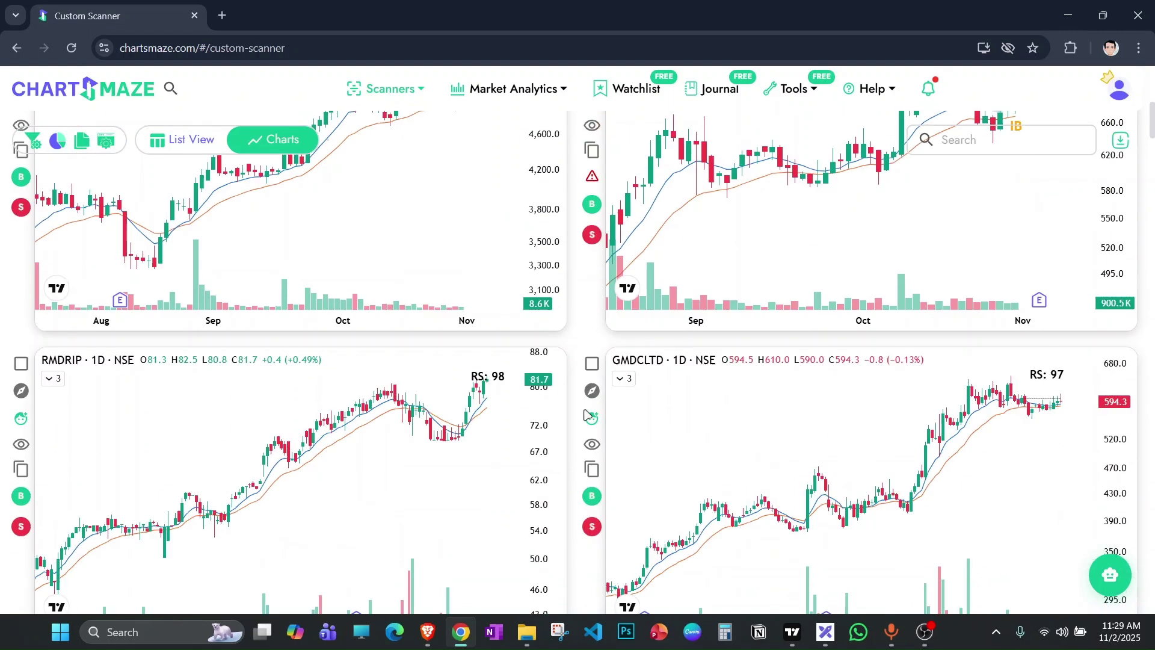
pyautogui.scroll(-1, 594, 409)
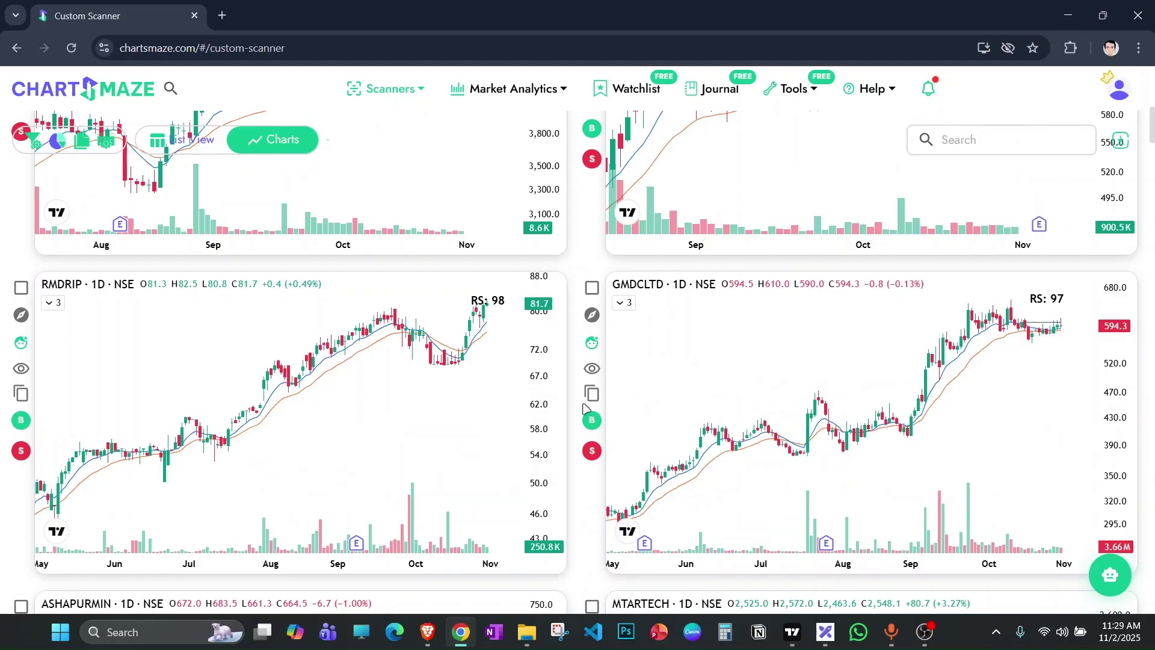
pyautogui.scroll(4, 490, 395)
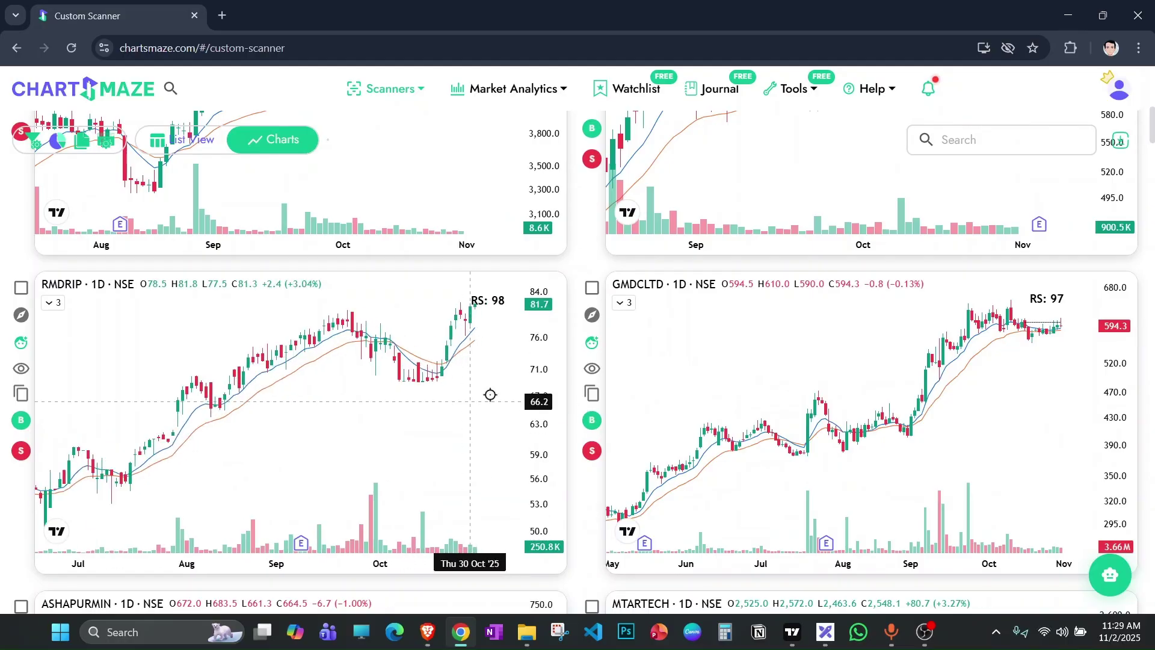
pyautogui.scroll(3, 596, 401)
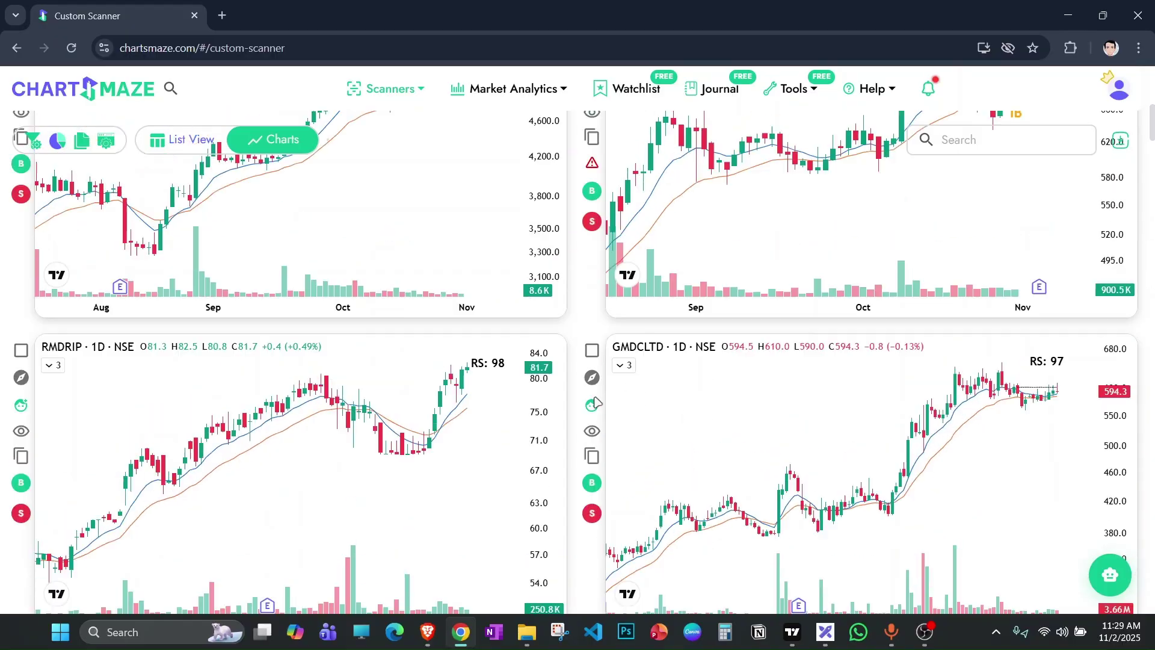
pyautogui.scroll(-4, 596, 401)
pyautogui.scroll(6, 596, 401)
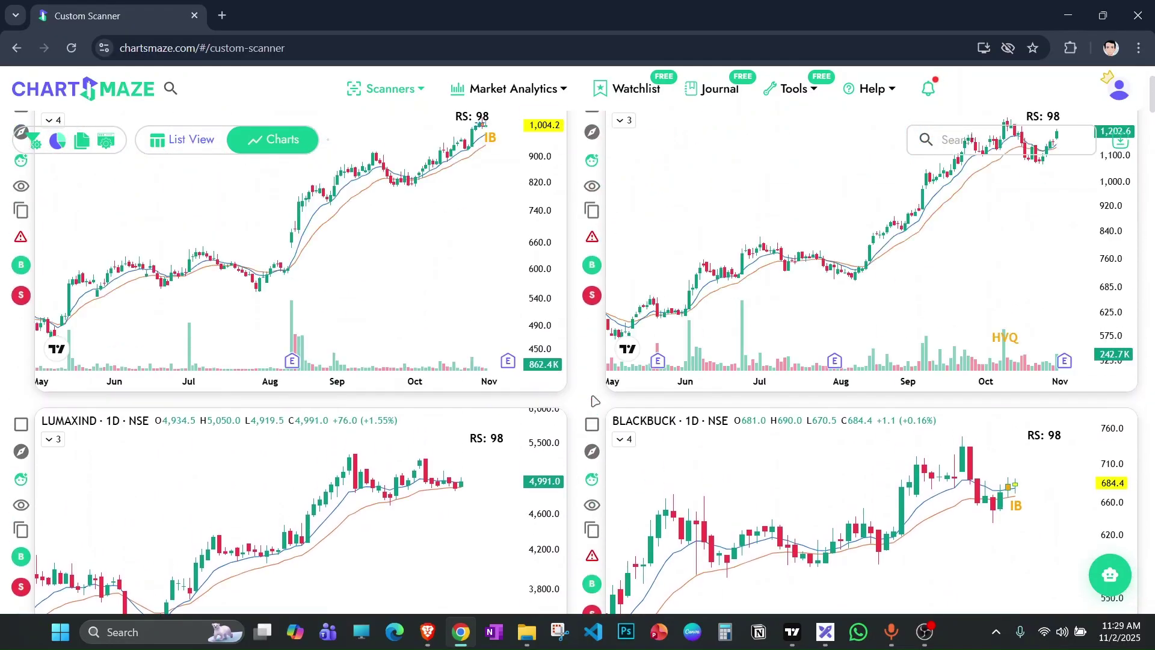
pyautogui.scroll(3, 594, 400)
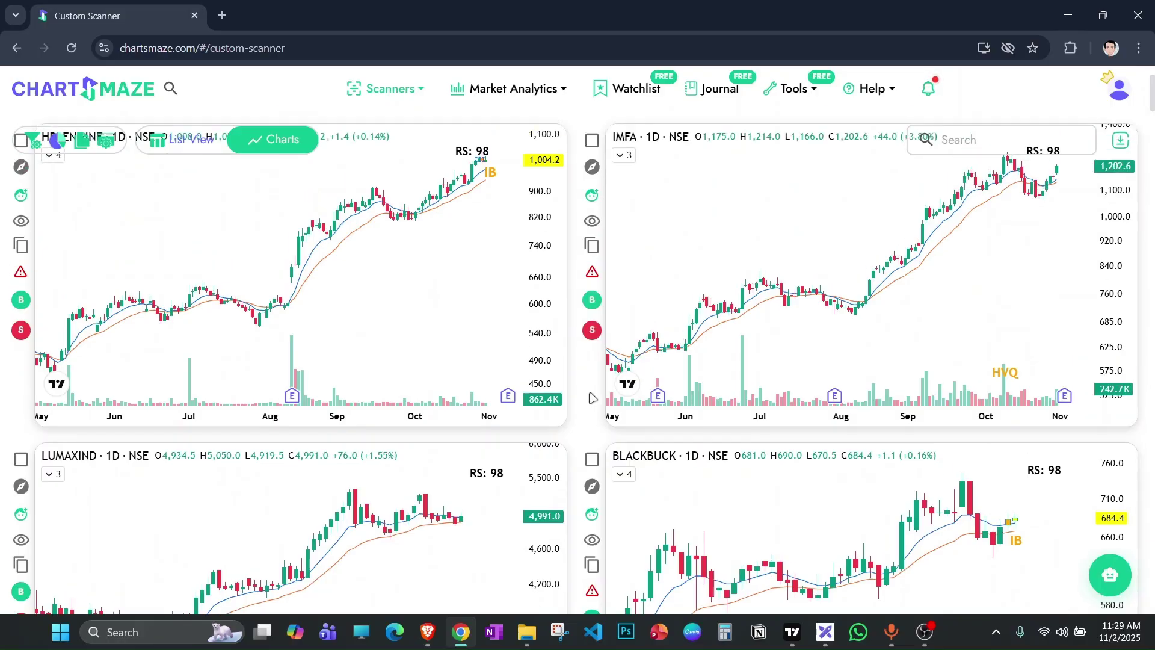
pyautogui.scroll(-10, 581, 408)
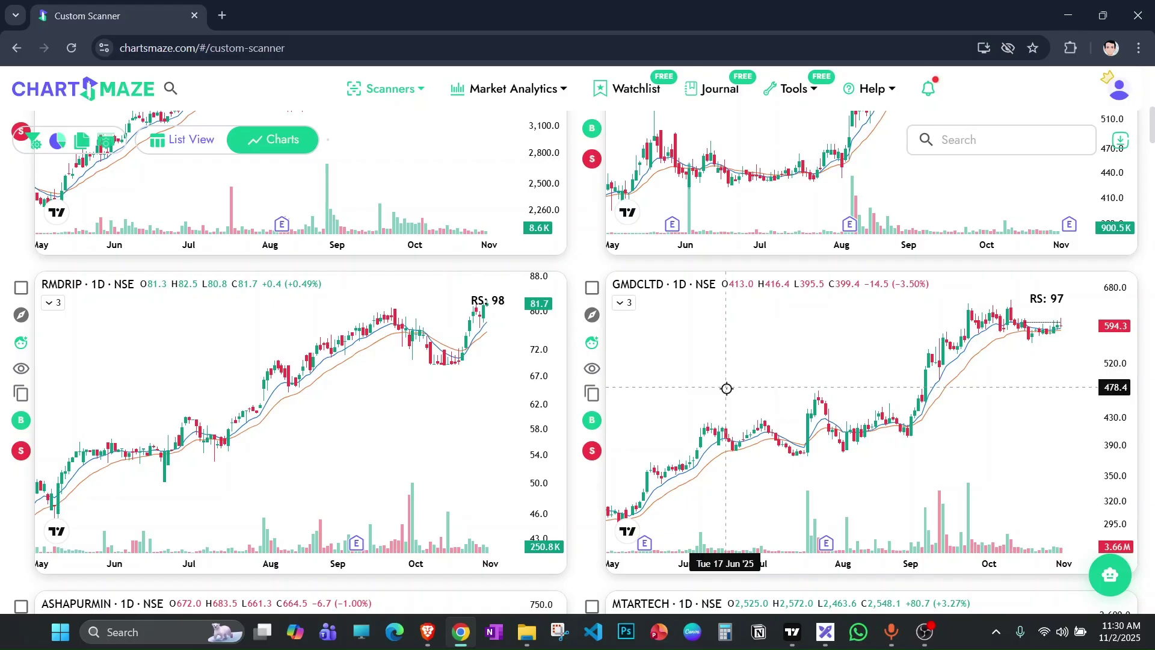
pyautogui.scroll(3, 503, 407)
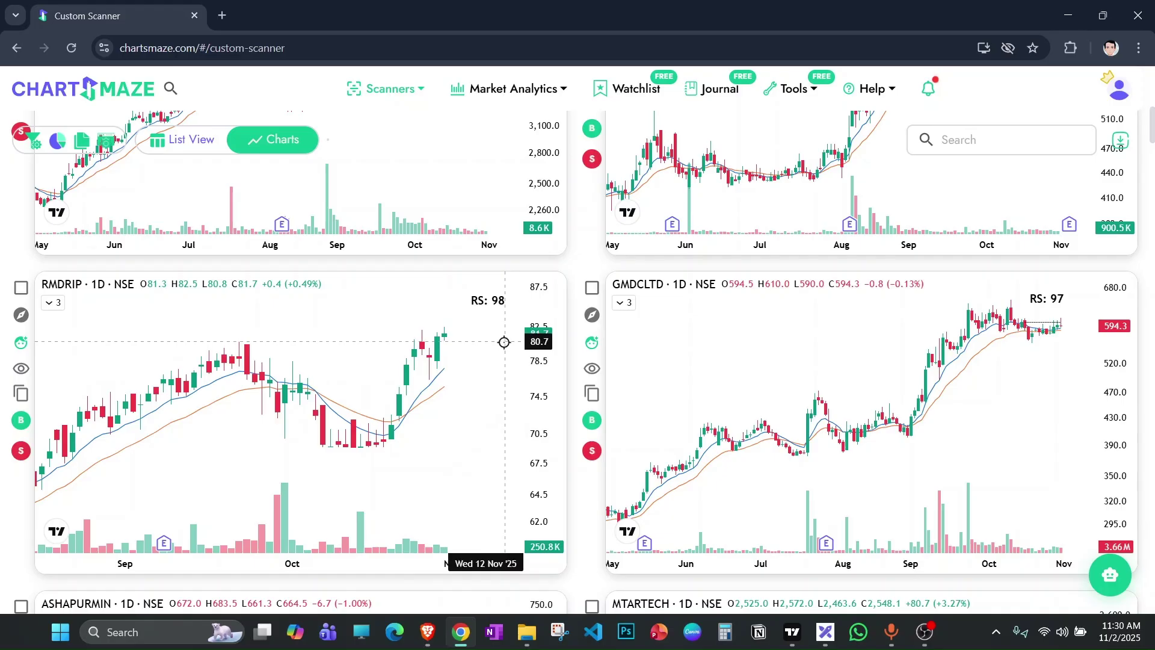
# Open the RMDRIP NSE chart in TradingView and add it to the Actionable watchlist.
pyautogui.click(790, 637)
pyautogui.write('rmd')
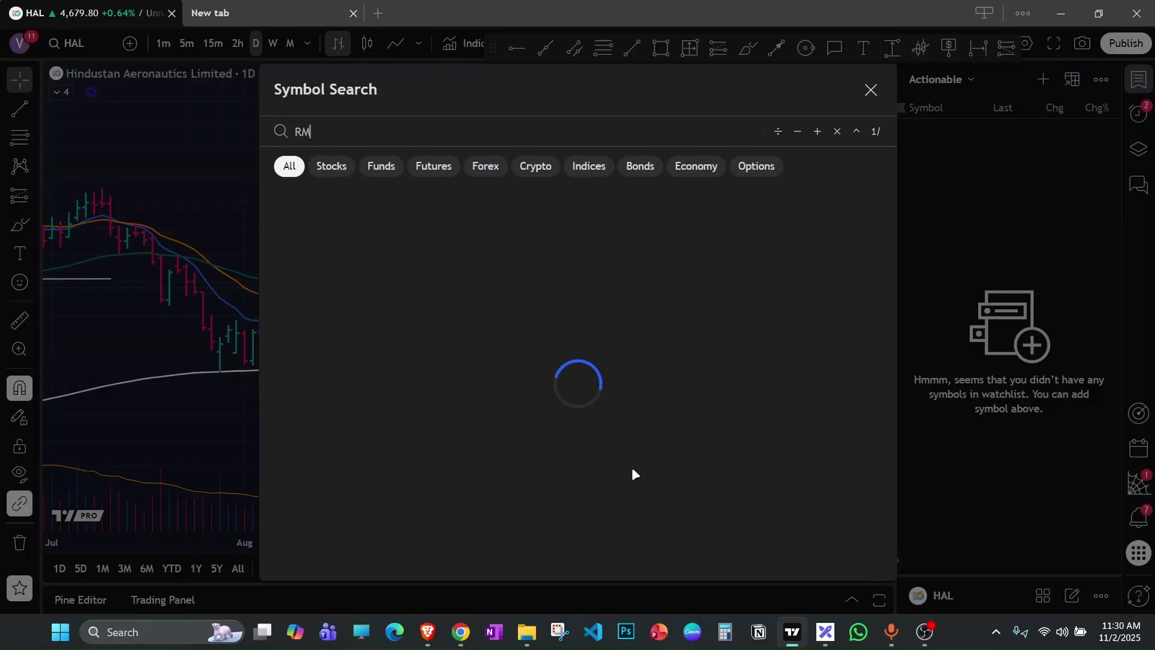
pyautogui.hotkey('alt', 'Tab')
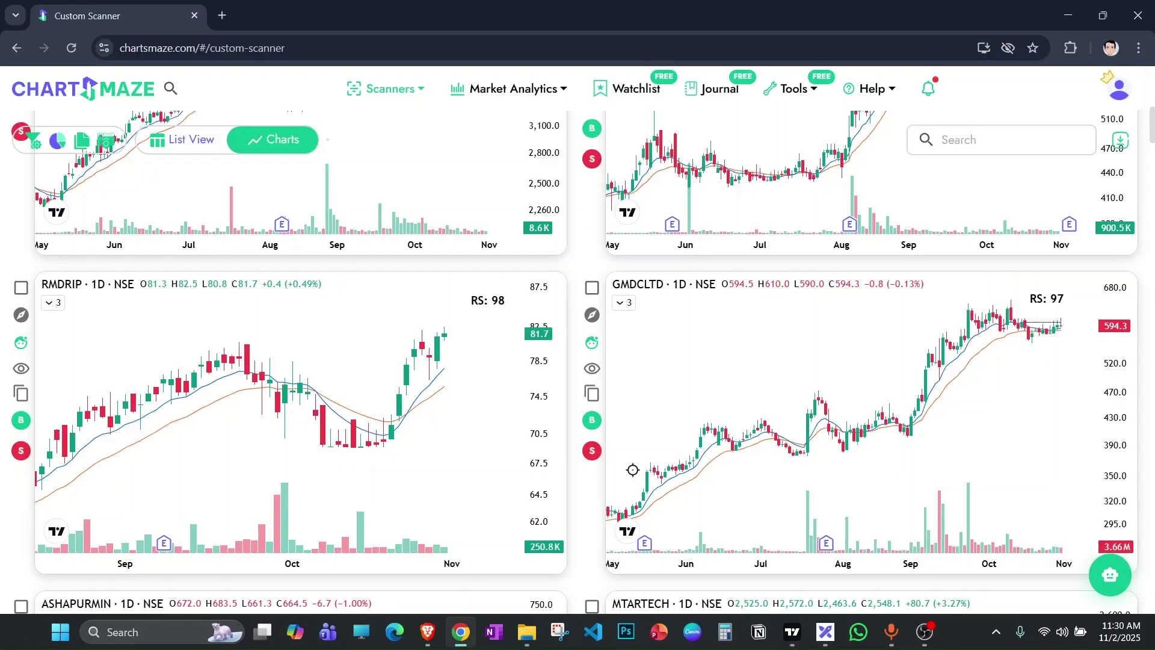
pyautogui.hotkey('alt', 'Tab')
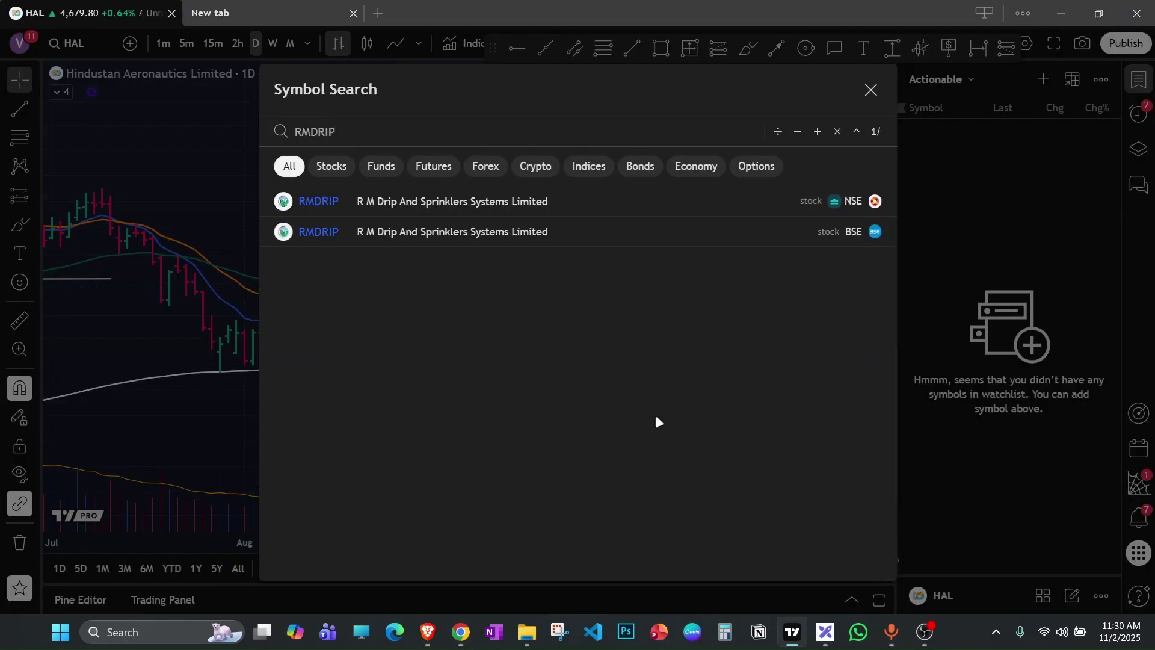
pyautogui.click(475, 201)
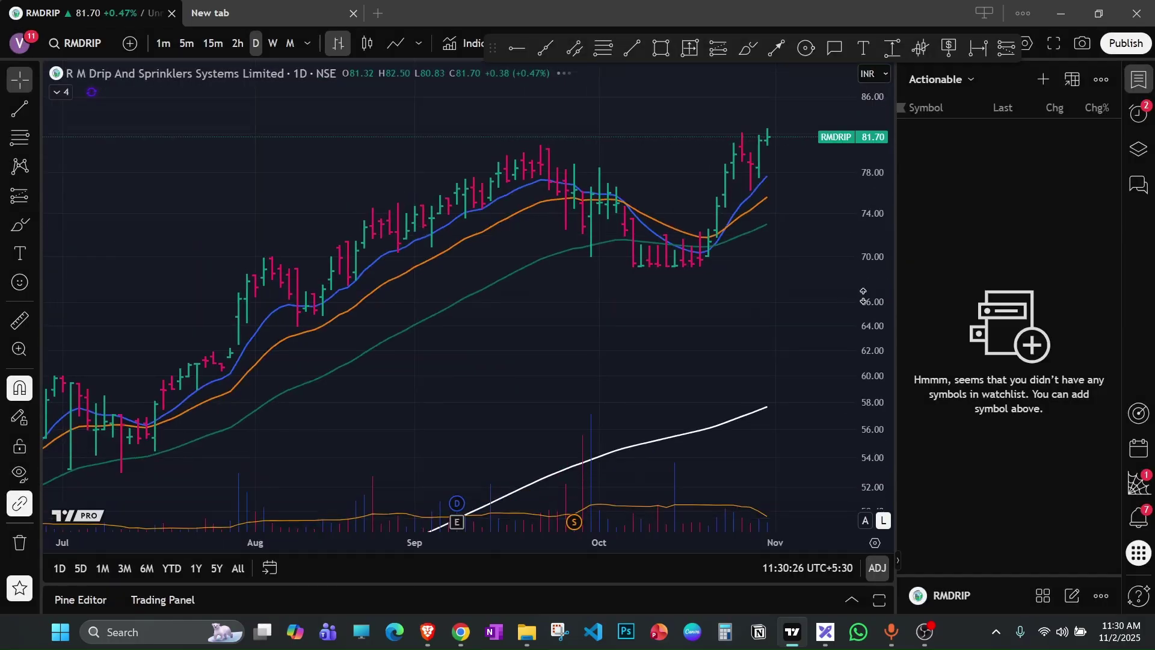
pyautogui.scroll(2, 824, 282)
pyautogui.hotkey('alt', 'w')
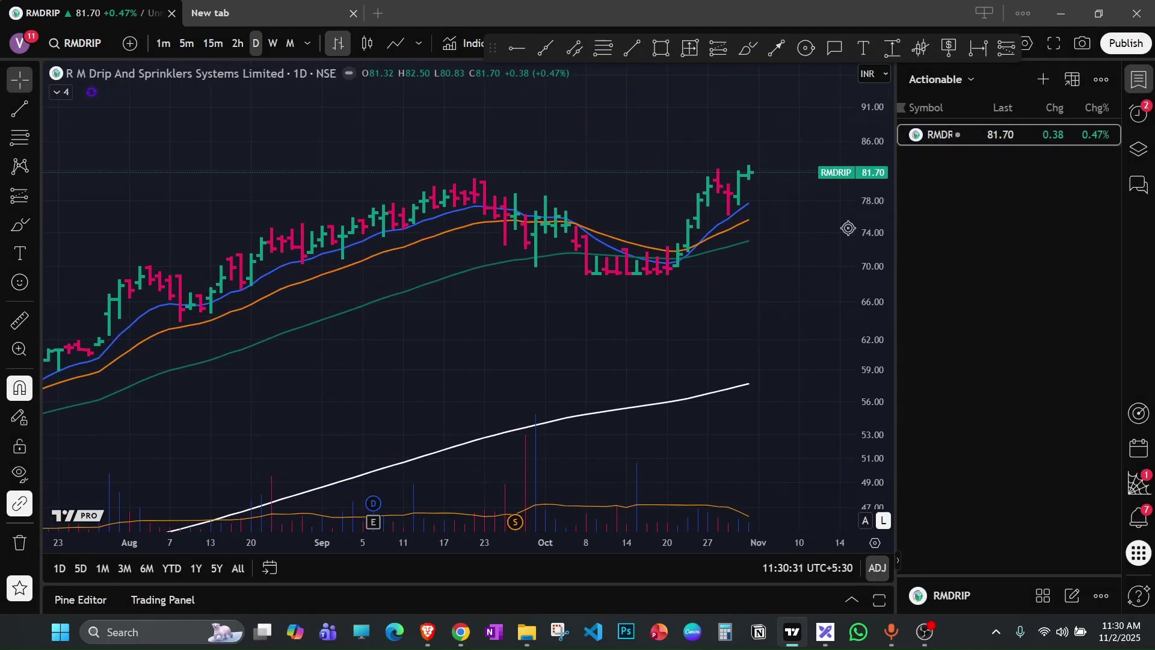
# Look up GMDCLTD on NSE and add it to the Actionable watchlist.
pyautogui.hotkey('alt', 'Tab')
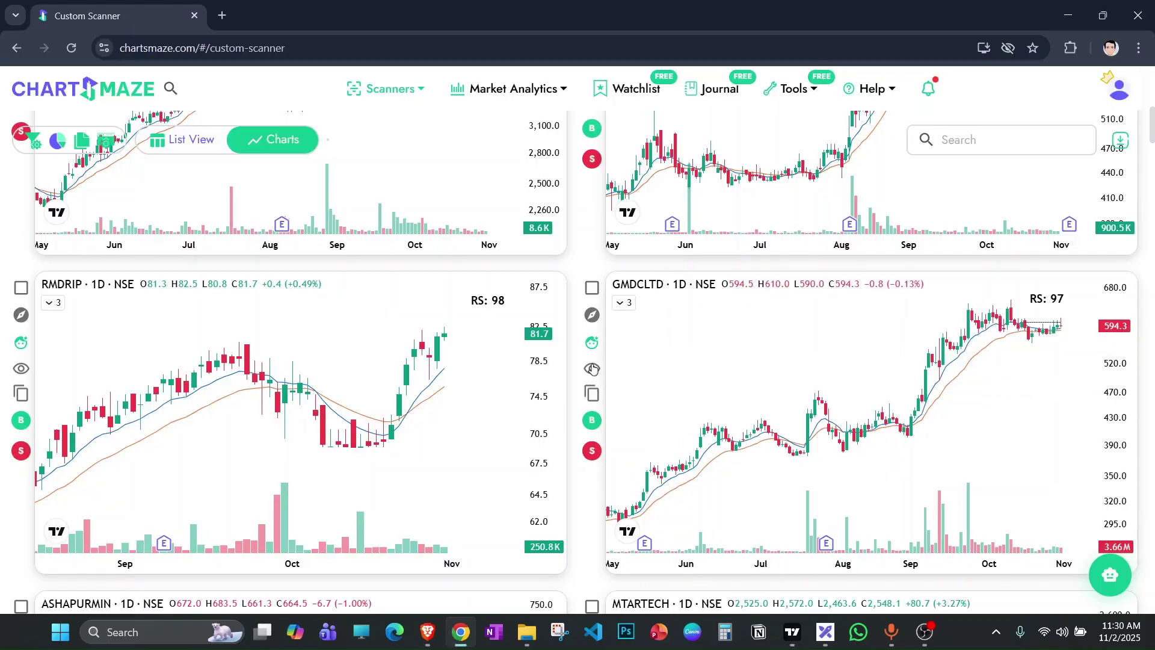
pyautogui.scroll(4, 921, 321)
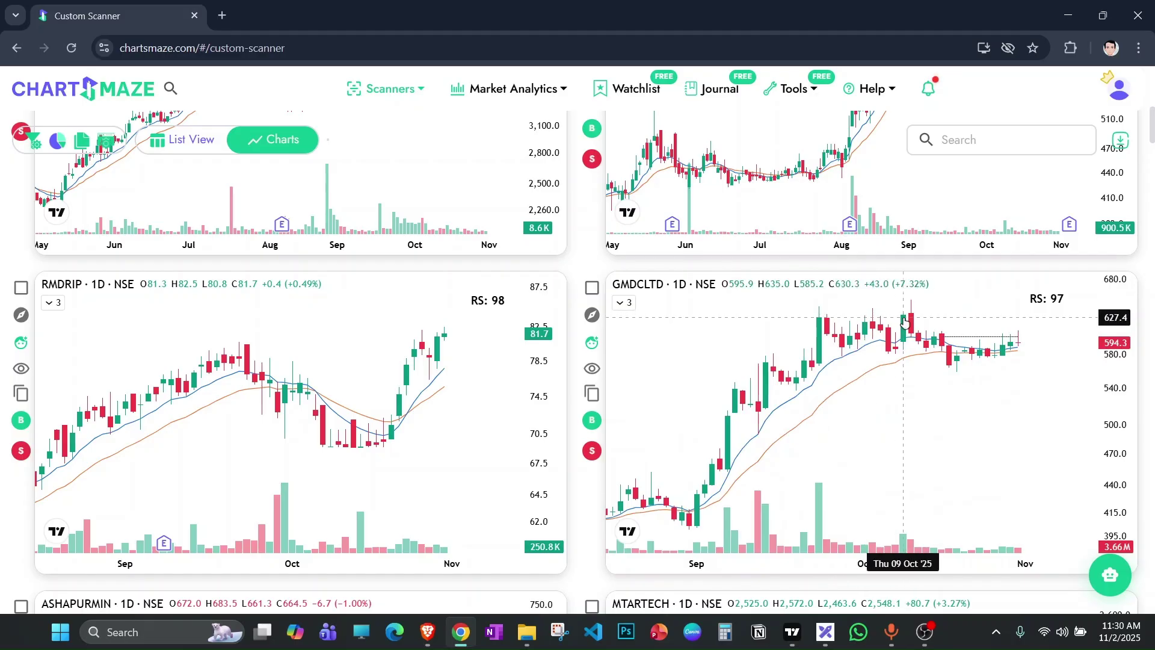
pyautogui.hotkey('alt', 'Tab')
pyautogui.write('GMDC')
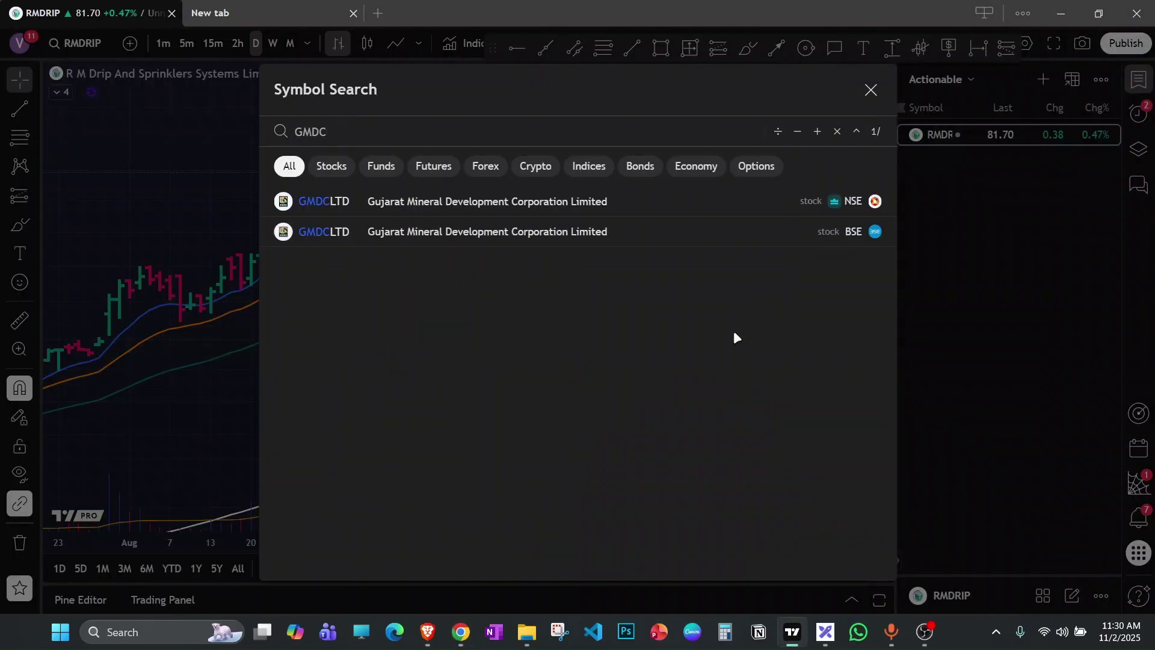
pyautogui.press('Return')
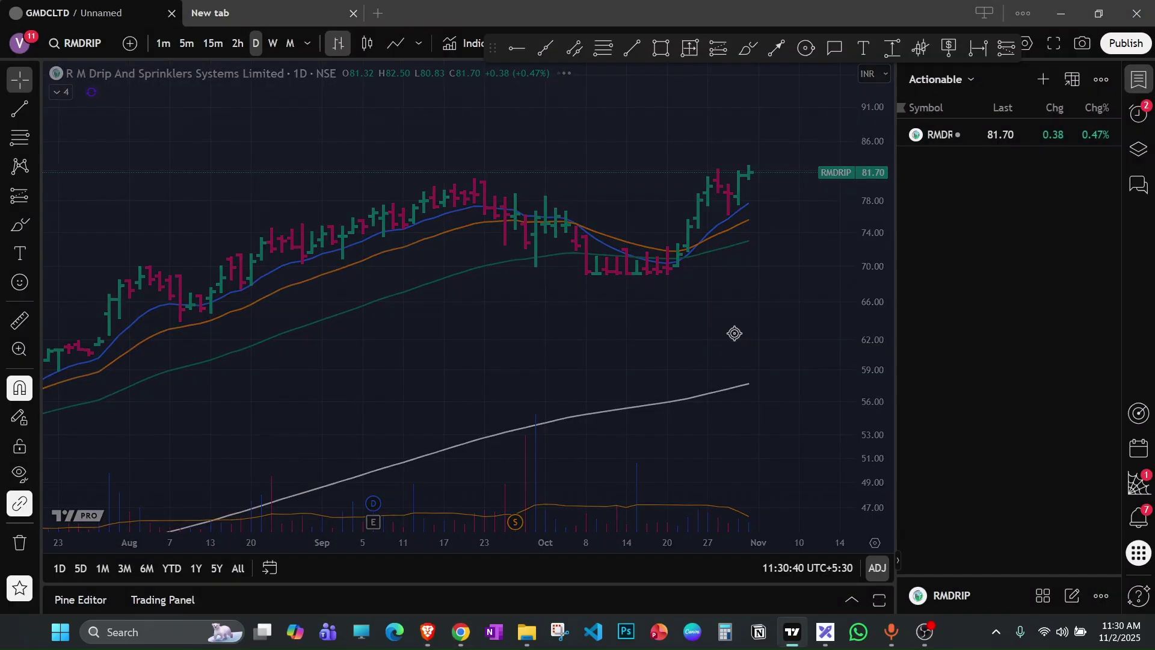
pyautogui.hotkey('alt', 'w')
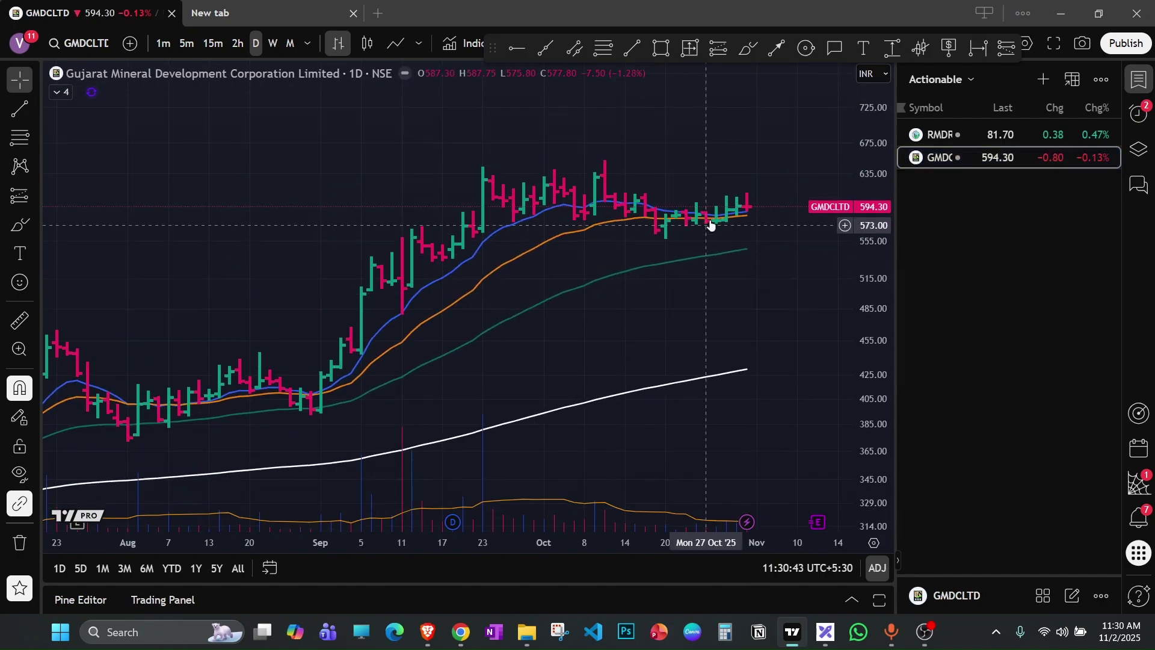
# Open the ASHAPURMIN NSE chart and add it to the Actionable watchlist.
pyautogui.hotkey('alt', 'Tab')
pyautogui.scroll(-8, 581, 359)
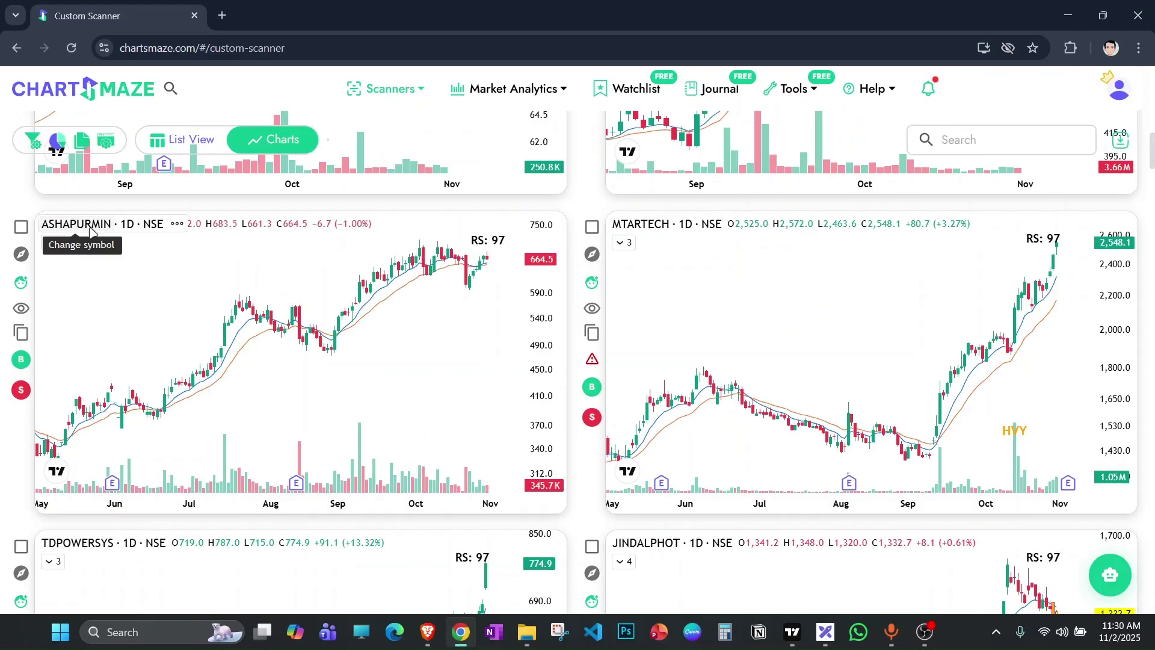
pyautogui.hotkey('alt', 'Tab')
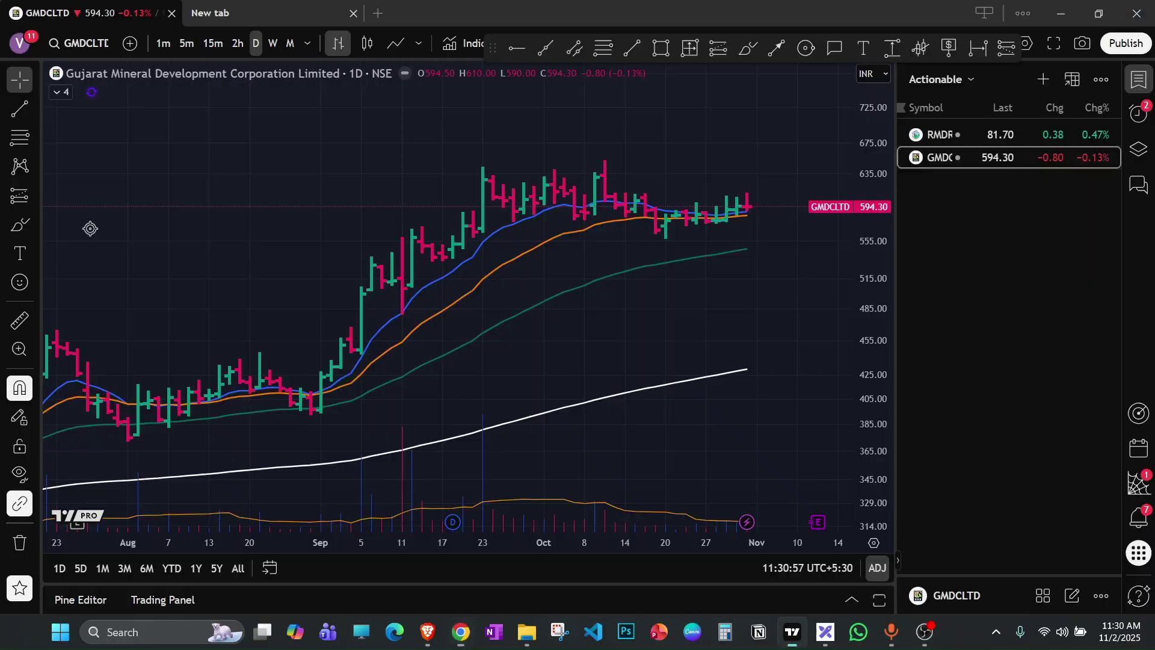
pyautogui.write('ASHAM')
pyautogui.press('BackSpace')
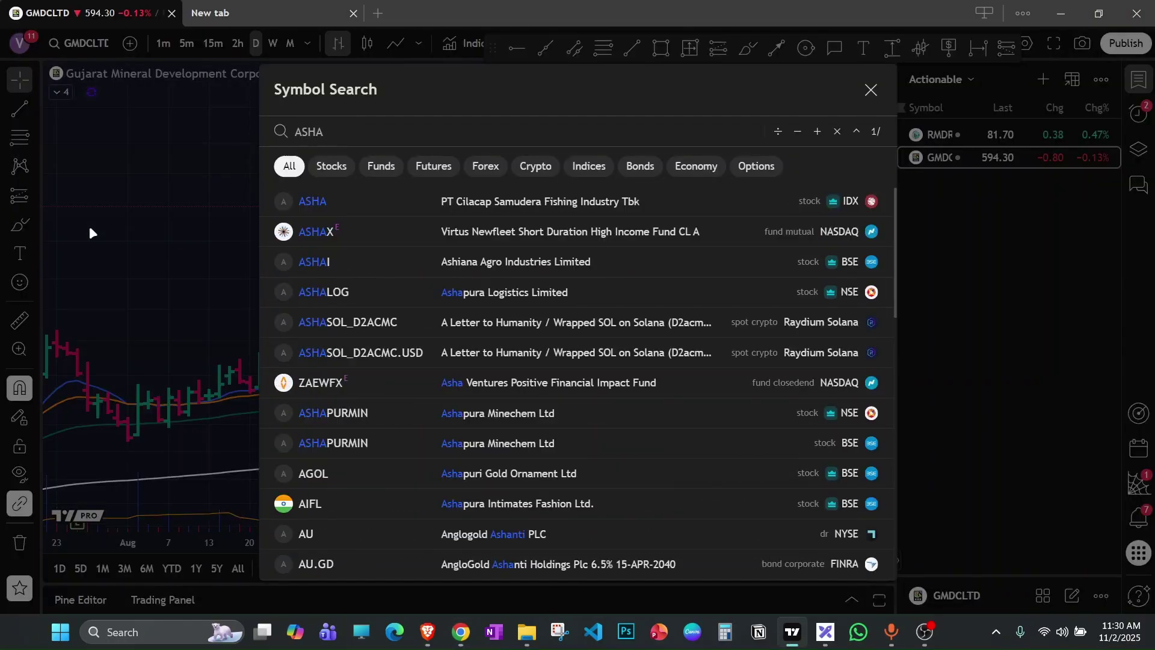
pyautogui.write('PURA')
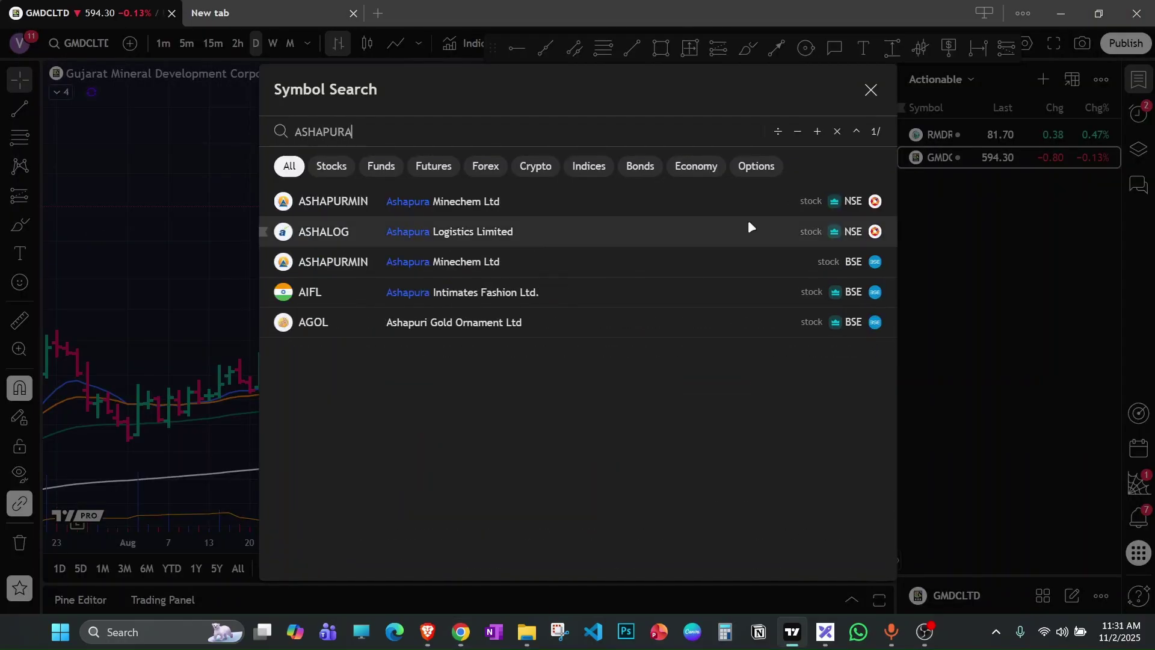
pyautogui.click(780, 200)
pyautogui.moveTo(872, 235); pyautogui.dragTo(844, 327)
pyautogui.hotkey('alt', 'w')
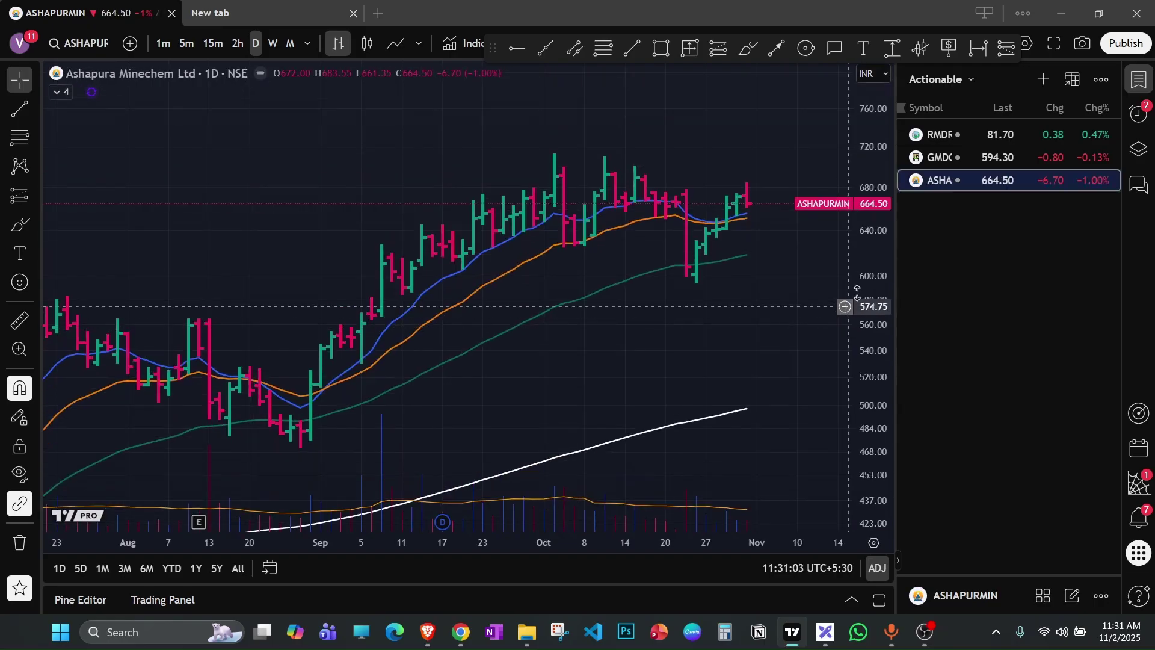
pyautogui.scroll(-3, 786, 355)
pyautogui.scroll(3, 784, 357)
# Review the TDPOWERSYS and INOXGREEN charts, zooming into their recent trends.
pyautogui.hotkey('alt', 'Tab')
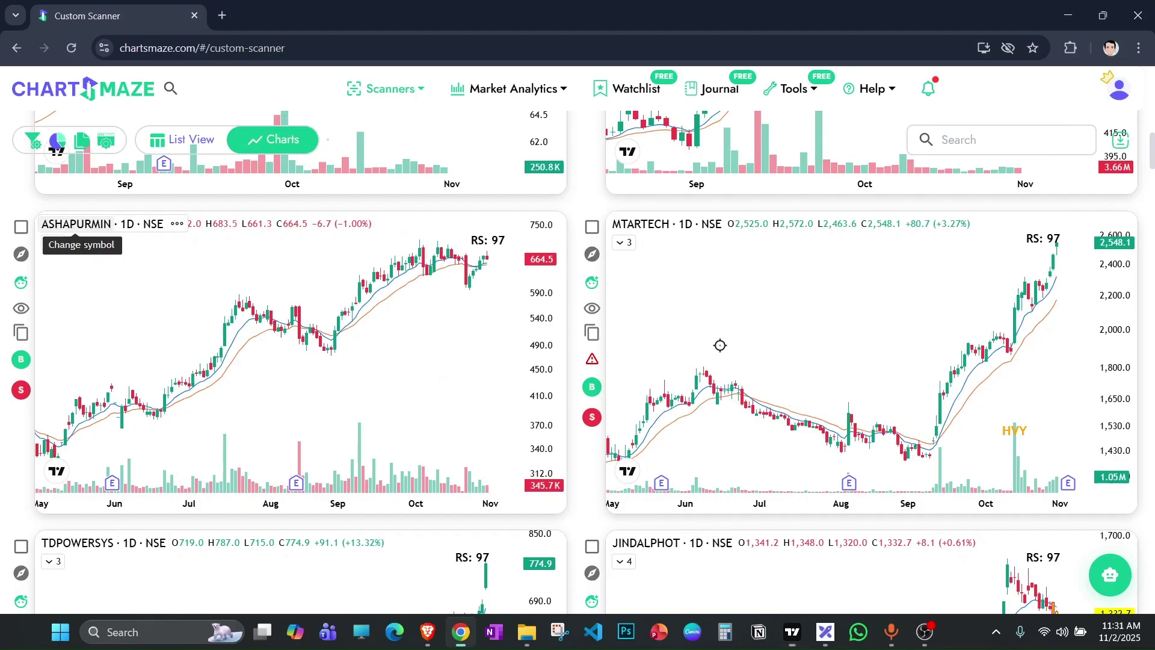
pyautogui.scroll(-4, 592, 320)
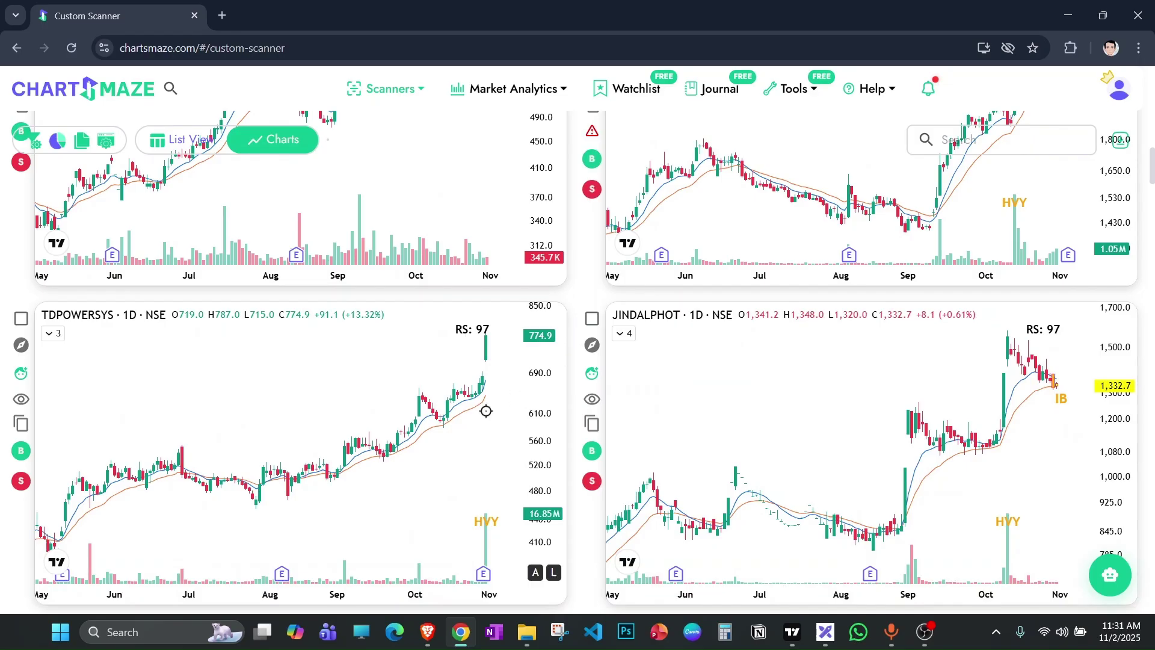
pyautogui.scroll(4, 486, 411)
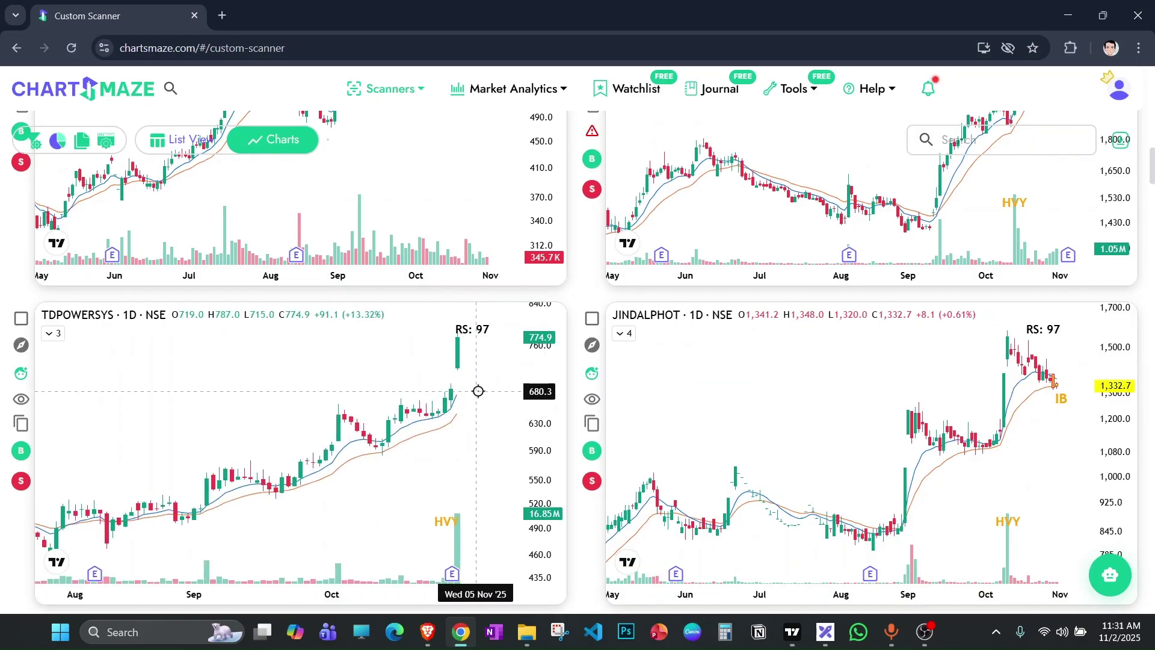
pyautogui.scroll(2, 479, 371)
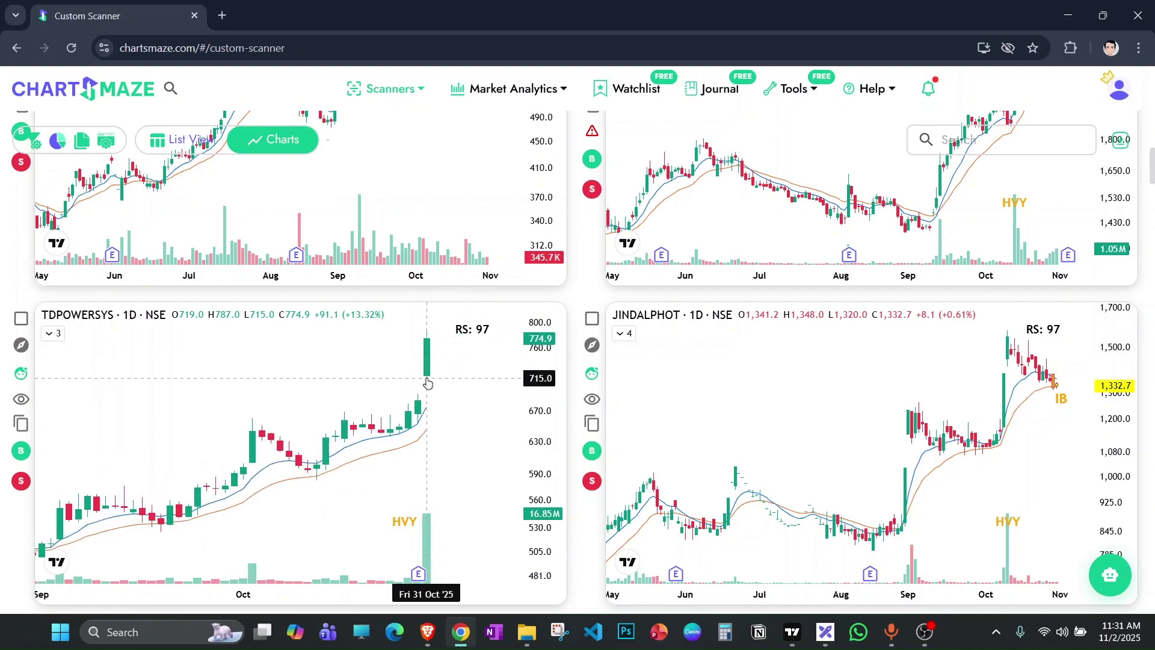
pyautogui.scroll(-10, 497, 469)
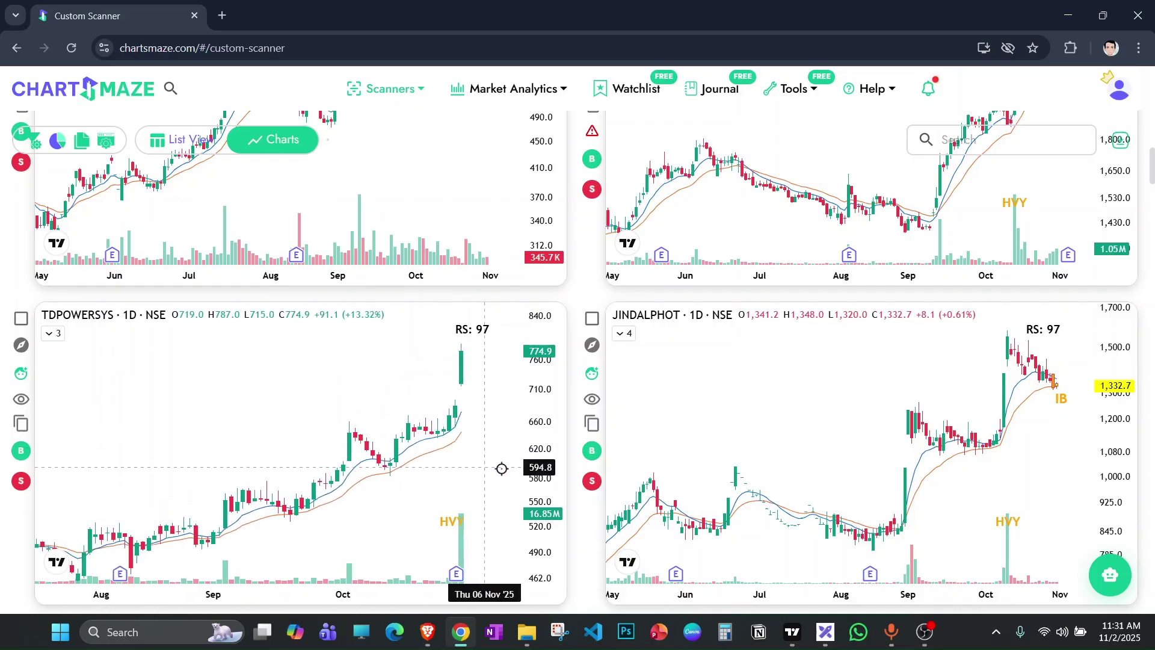
pyautogui.scroll(8, 497, 469)
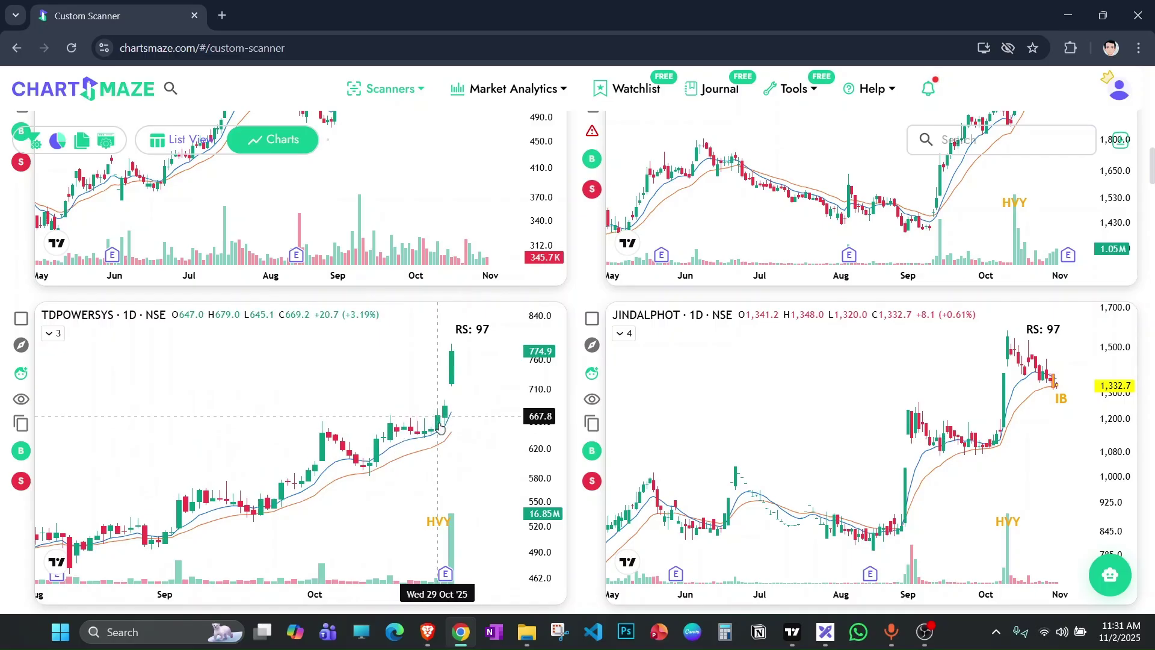
pyautogui.scroll(-4, 577, 420)
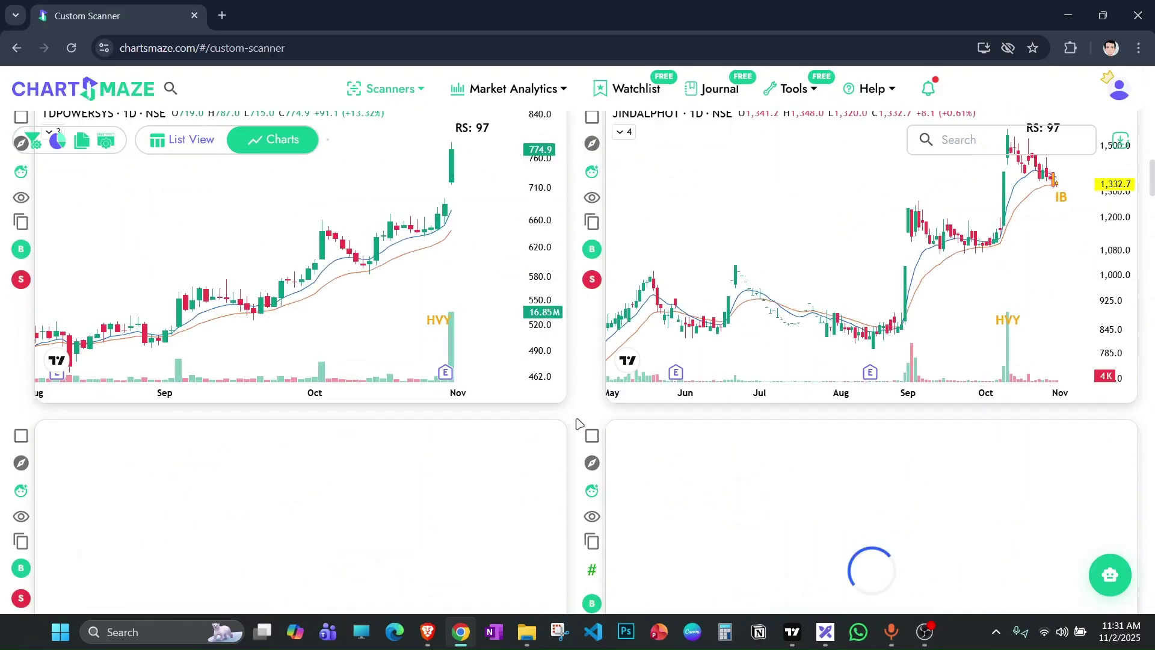
pyautogui.scroll(4, 580, 424)
pyautogui.scroll(-5, 578, 424)
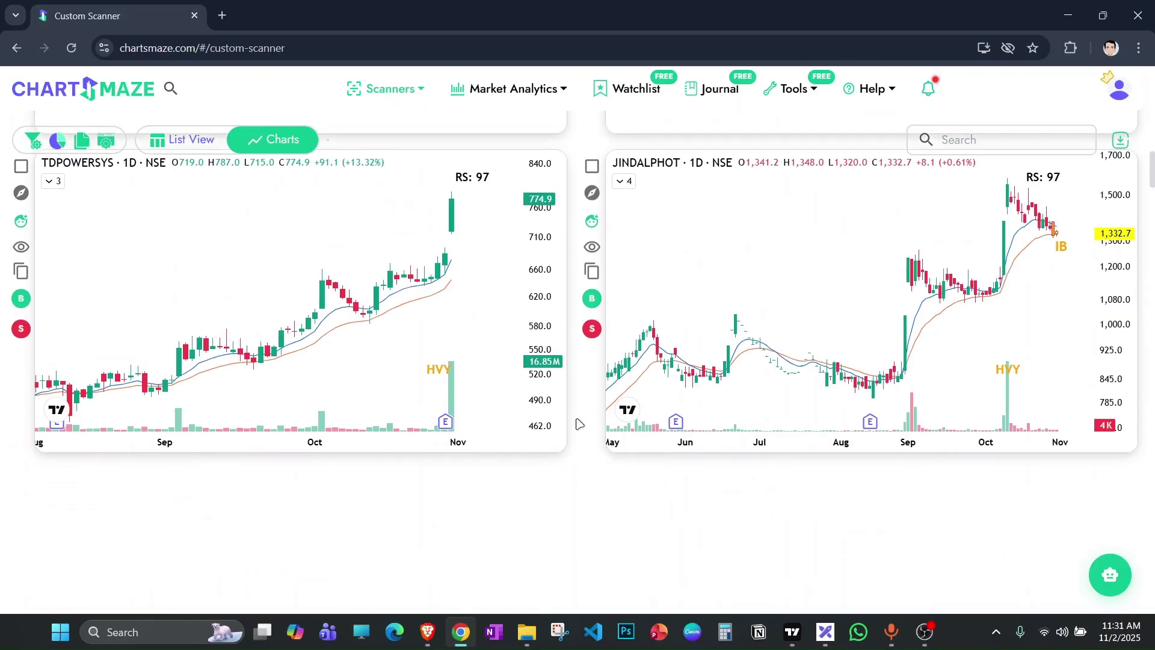
pyautogui.scroll(-1, 578, 424)
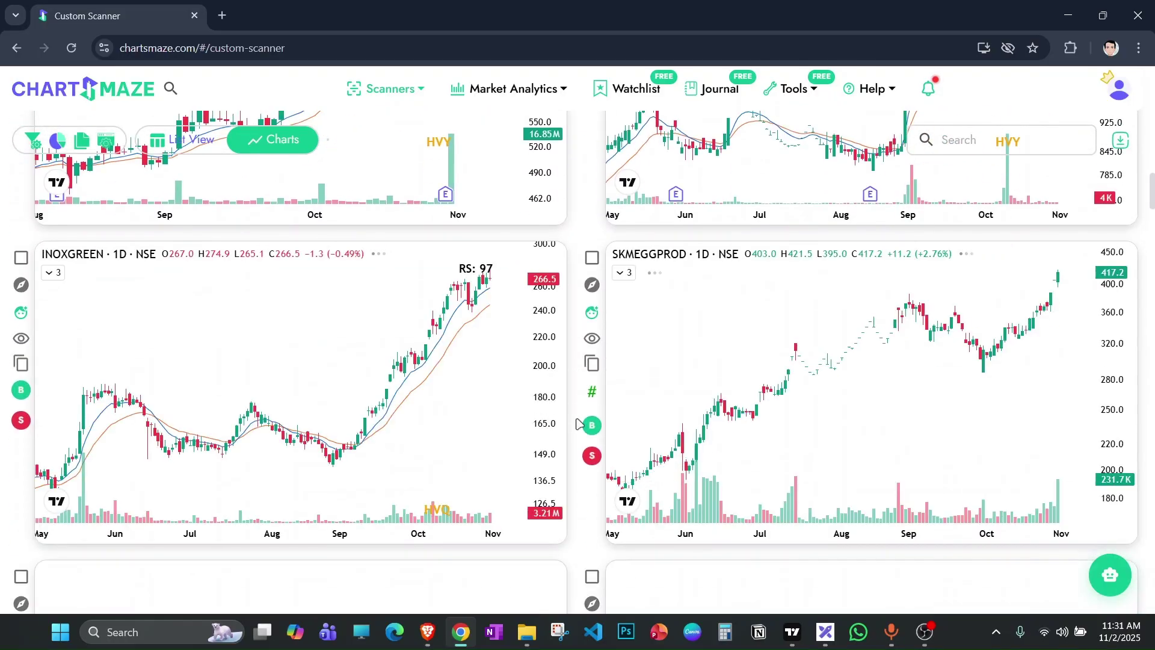
pyautogui.scroll(3, 498, 403)
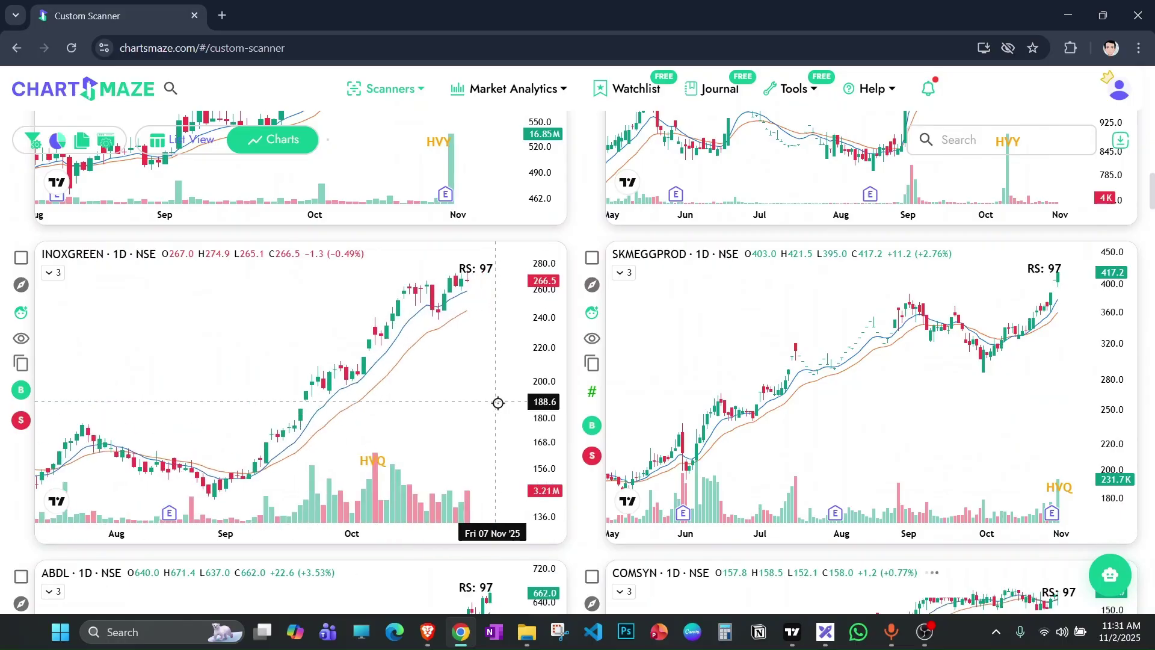
# Study the SKMEGGPROD, ABDL and COMSYN charts, panning COMSYN to reframe its price history.
pyautogui.scroll(-4, 499, 404)
pyautogui.scroll(2, 406, 392)
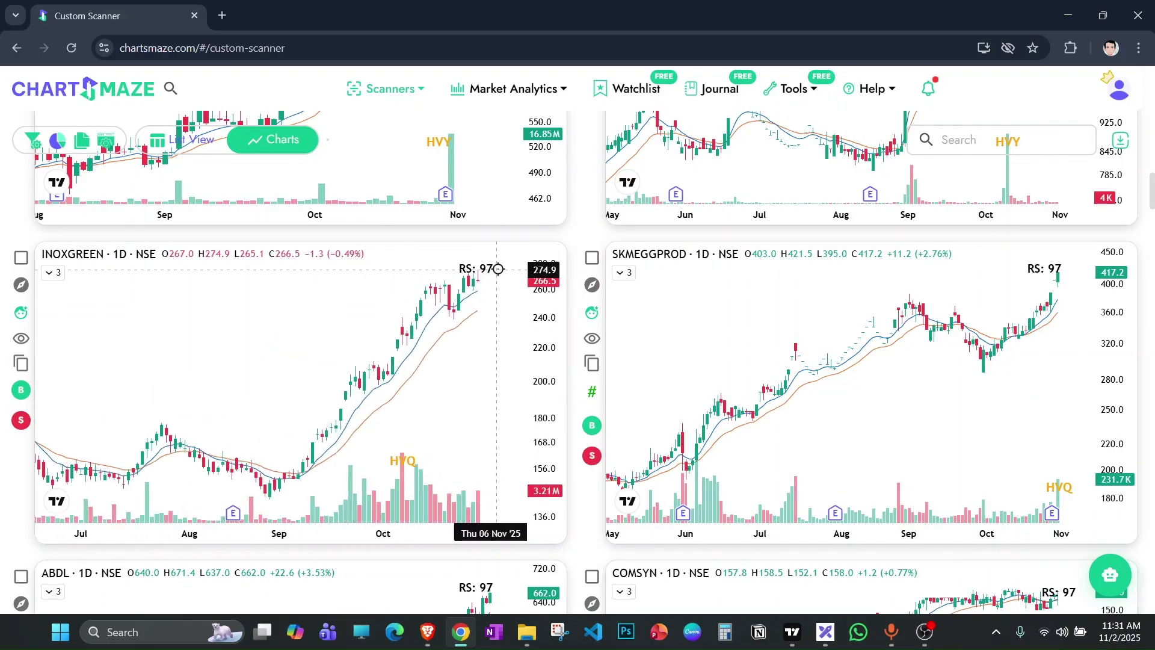
pyautogui.scroll(-3, 463, 318)
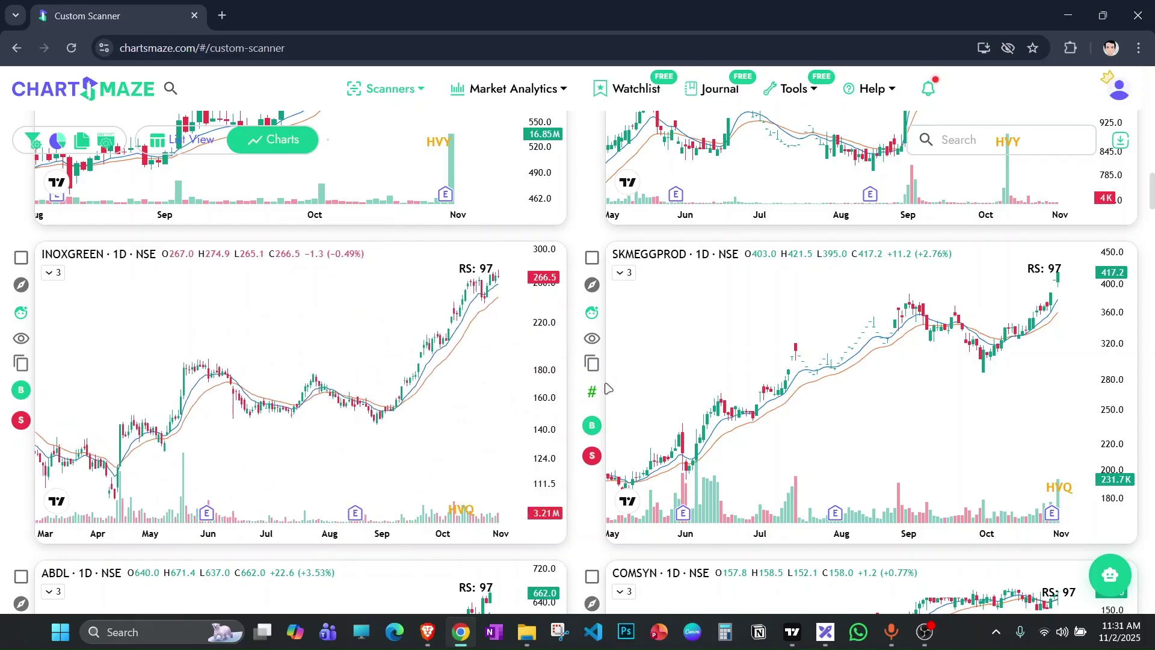
pyautogui.scroll(-2, 608, 388)
pyautogui.scroll(-3, 580, 455)
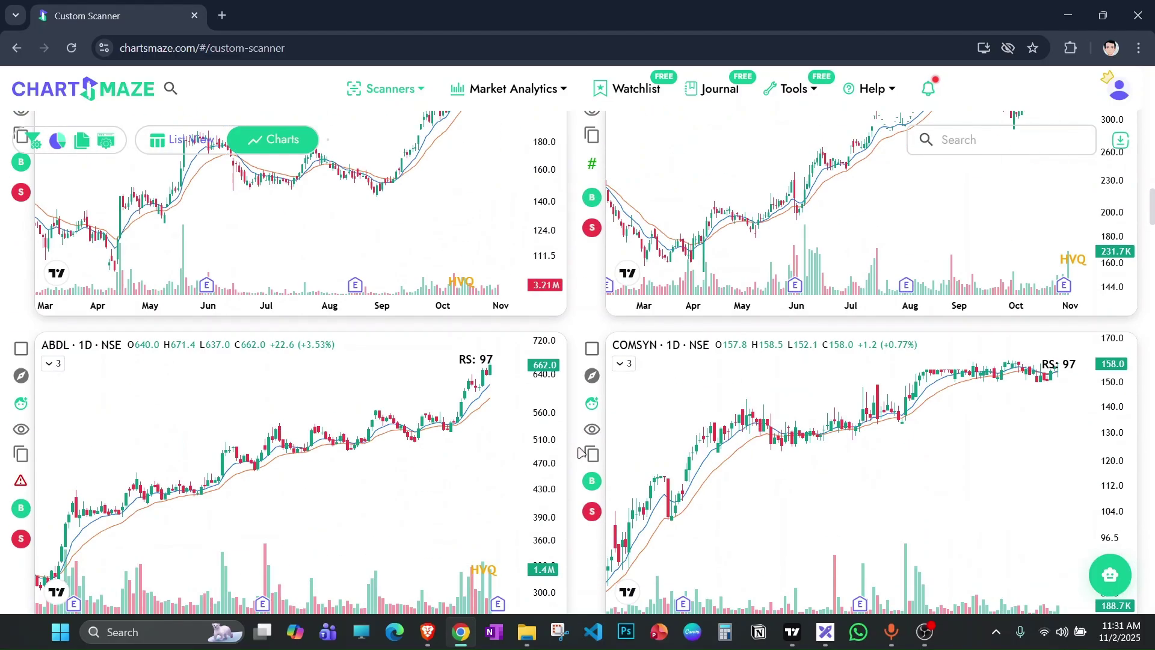
pyautogui.scroll(3, 428, 435)
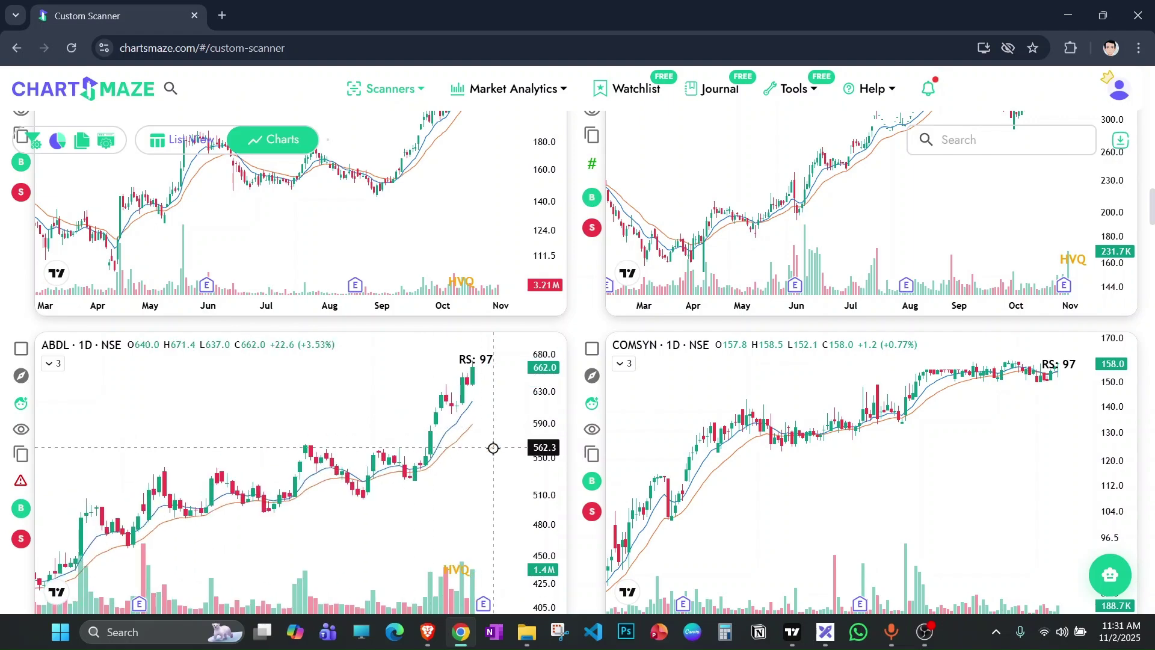
pyautogui.scroll(-1, 593, 458)
pyautogui.scroll(4, 993, 370)
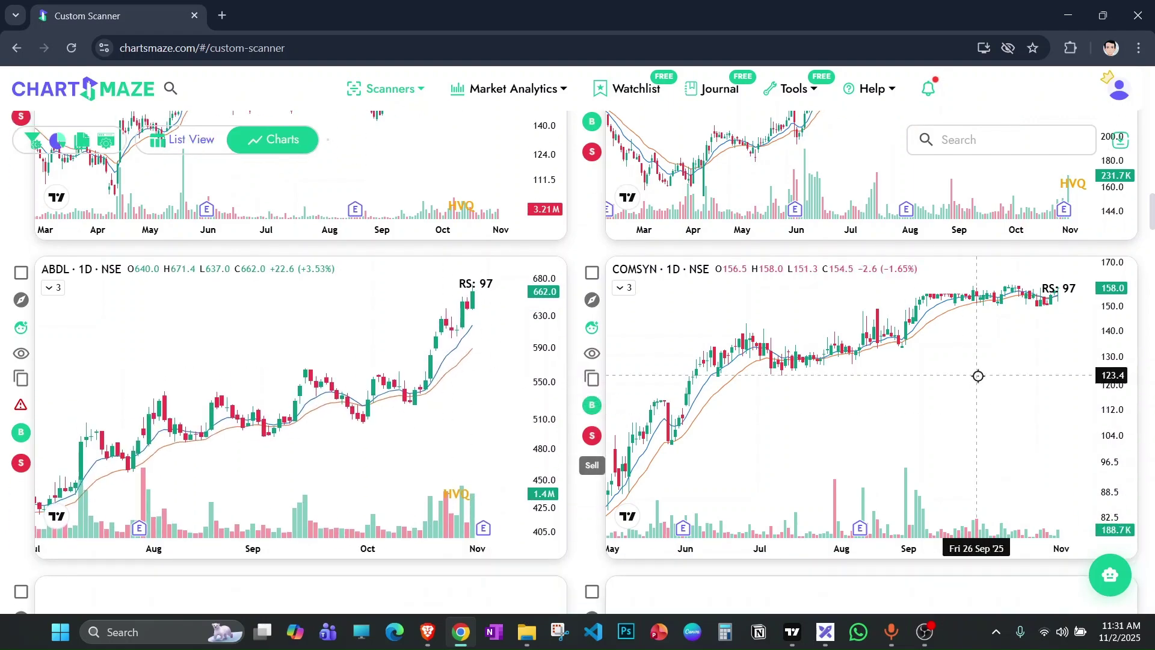
pyautogui.scroll(-2, 1031, 369)
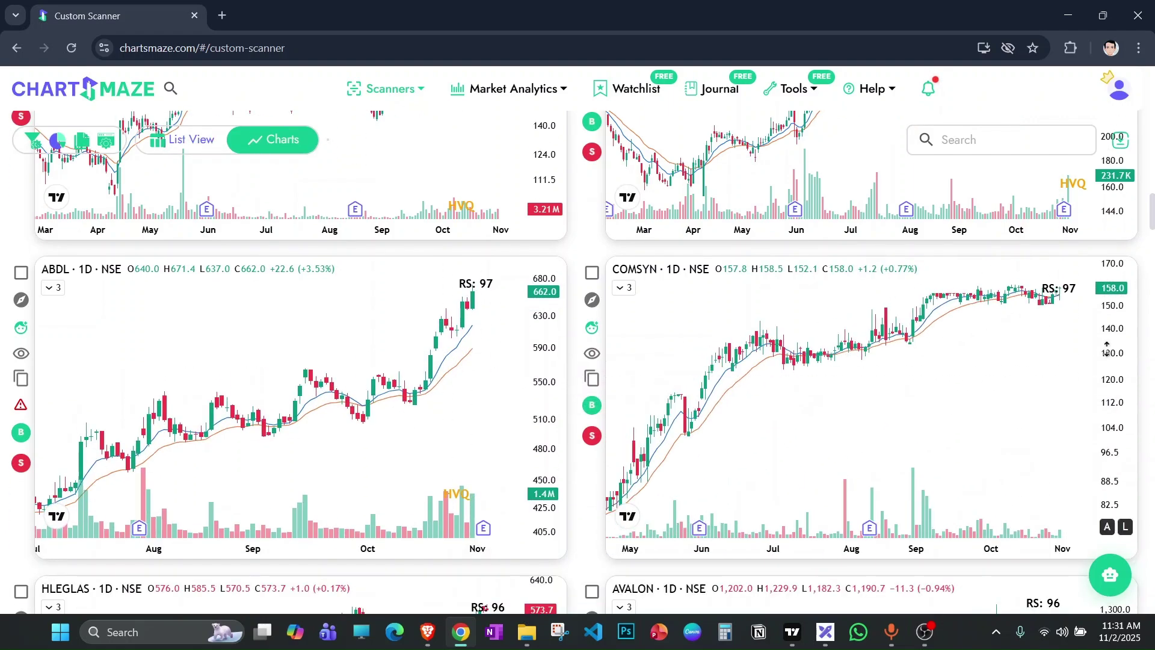
pyautogui.moveTo(1030, 368); pyautogui.dragTo(979, 452)
pyautogui.scroll(2, 944, 400)
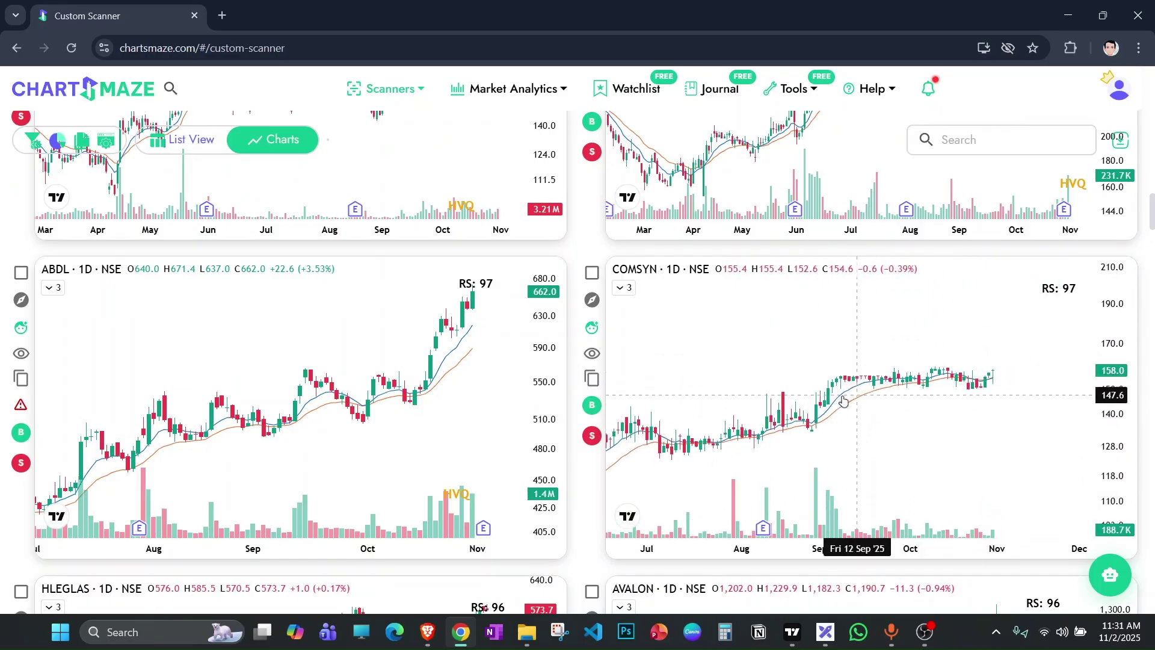
# Load the COMSYN NSE chart in TradingView for the Actionable watchlist, then go back to the ChartsMaze scanner.
pyautogui.hotkey('alt', 'Tab')
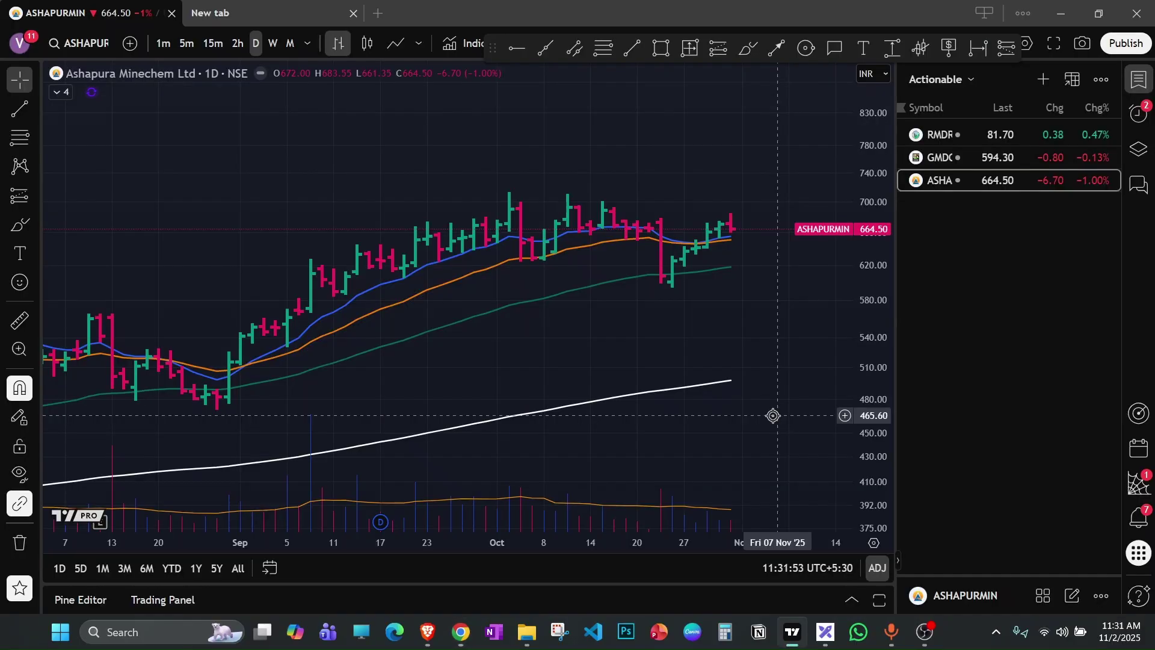
pyautogui.write('COMSYN')
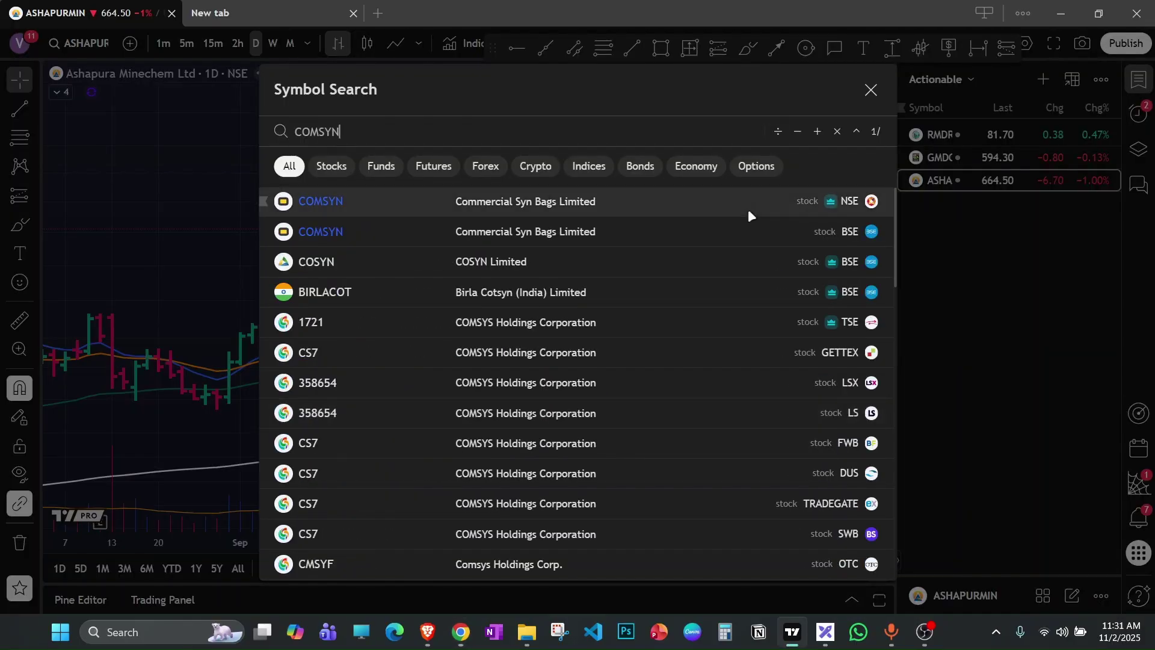
pyautogui.click(749, 209)
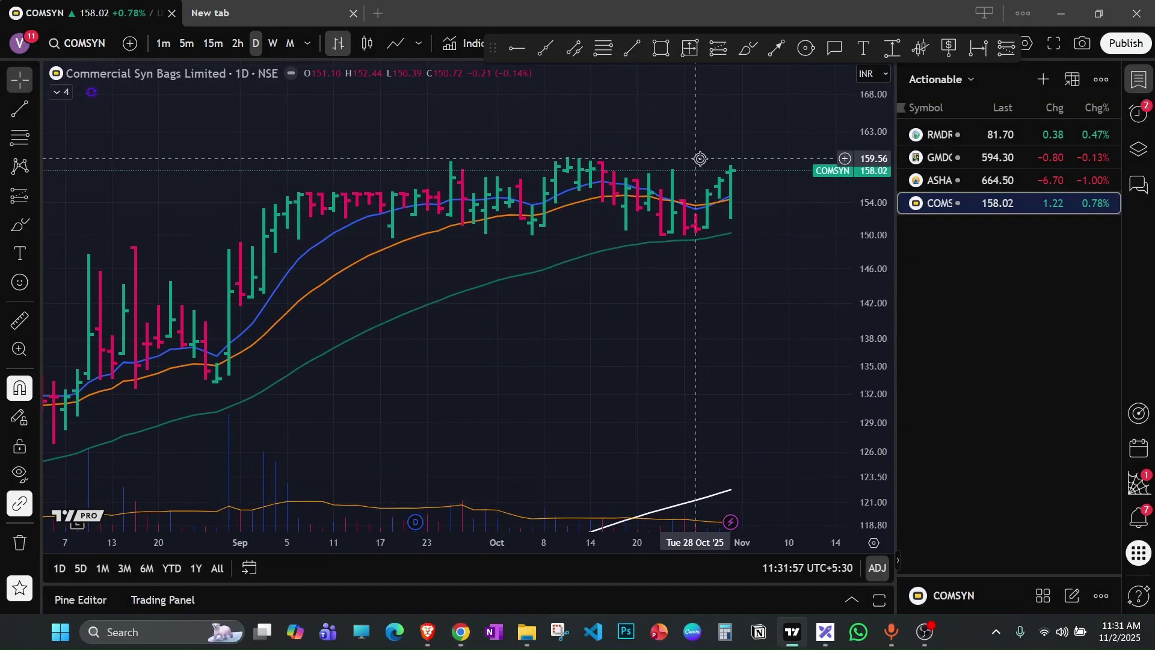
pyautogui.scroll(-3, 707, 157)
pyautogui.scroll(2, 764, 240)
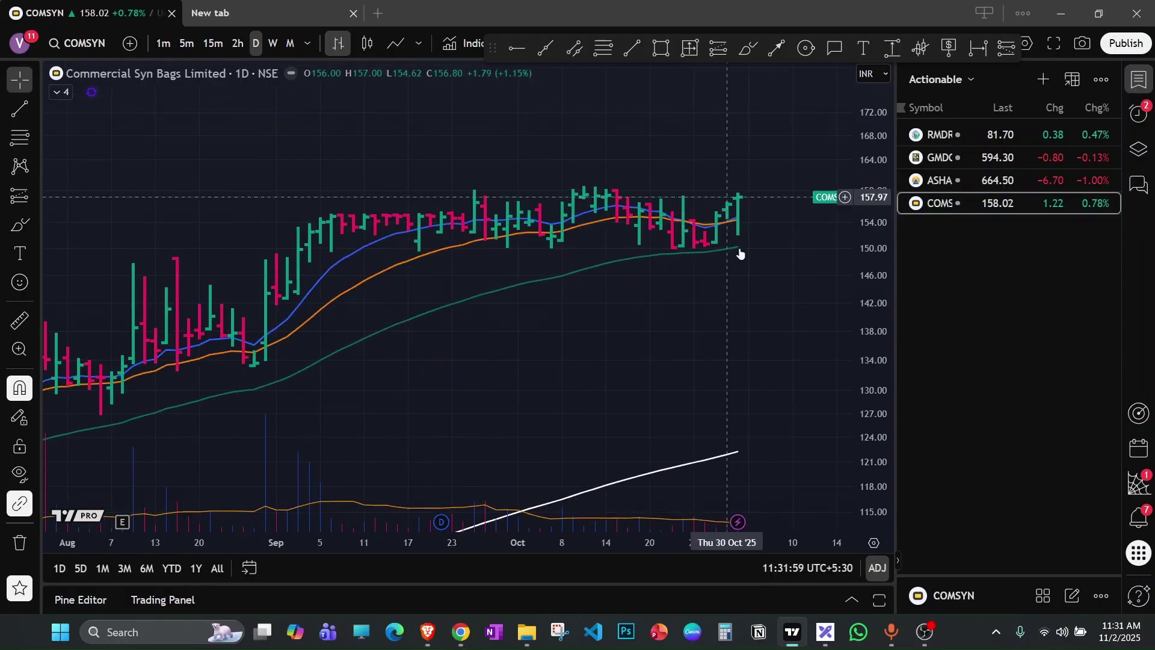
pyautogui.click(460, 632)
pyautogui.scroll(-6, 466, 360)
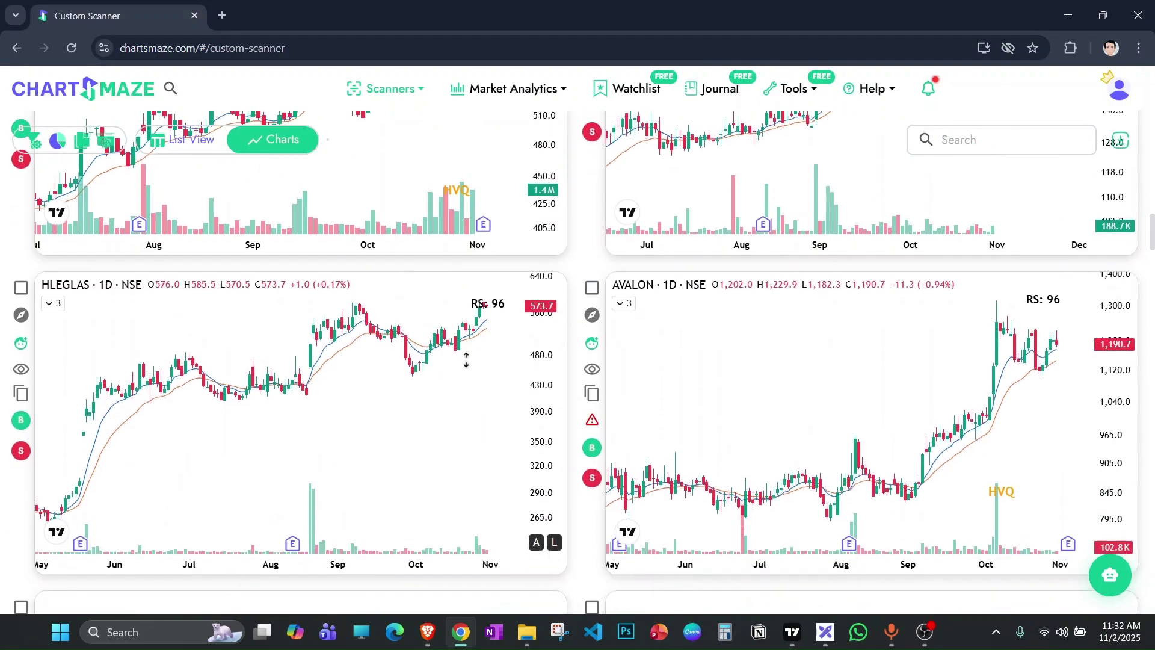
# Zoom into the HLEGLAS chart in the ChartsMaze scanner grid.
pyautogui.scroll(5, 466, 359)
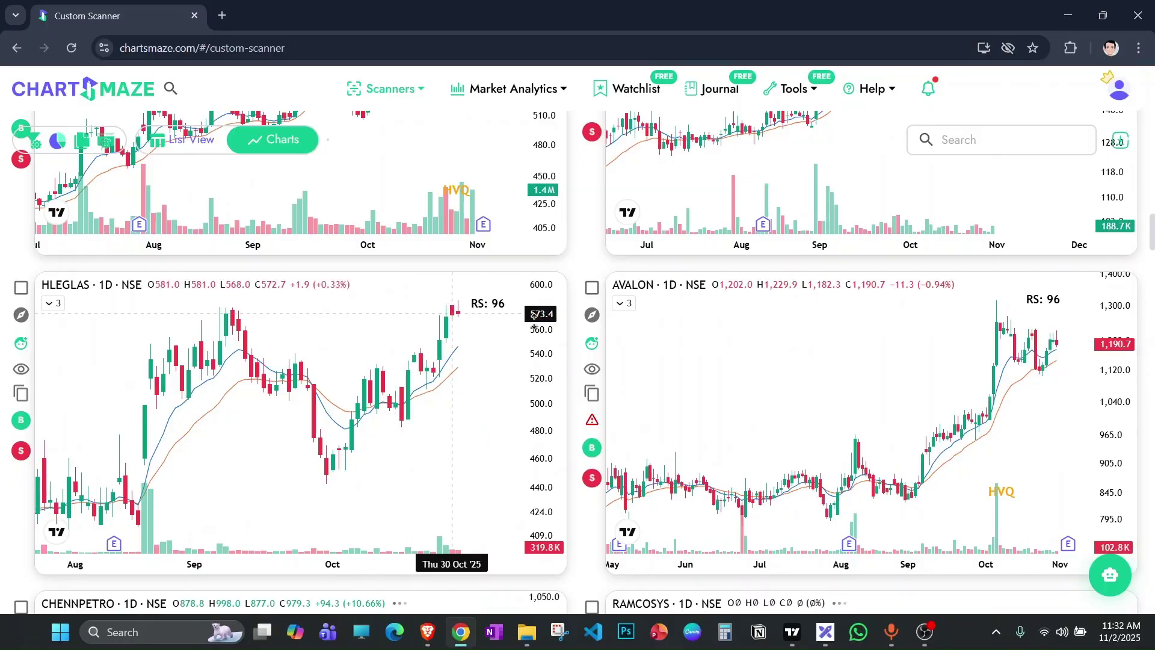
pyautogui.scroll(-6, 535, 315)
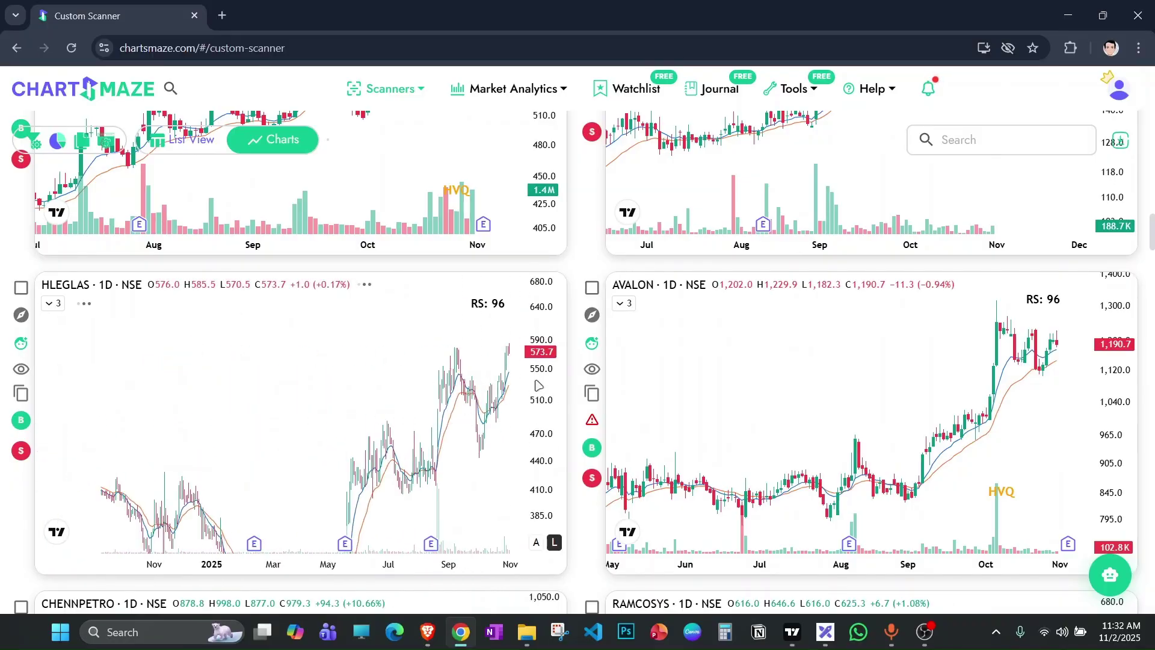
pyautogui.scroll(5, 457, 421)
pyautogui.scroll(3, 470, 421)
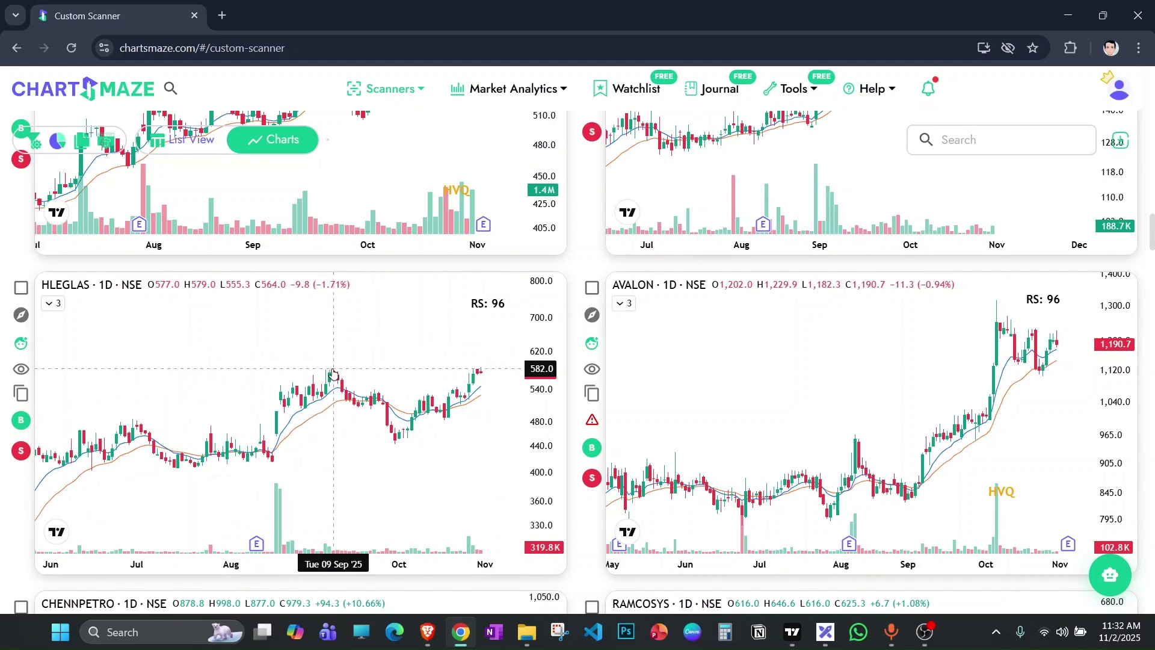
# Load HLE Glascoat (HLEGLAS) on NSE in TradingView and add it to the Actionable watchlist.
pyautogui.hotkey('alt', 'Tab')
pyautogui.write('HLEGA')
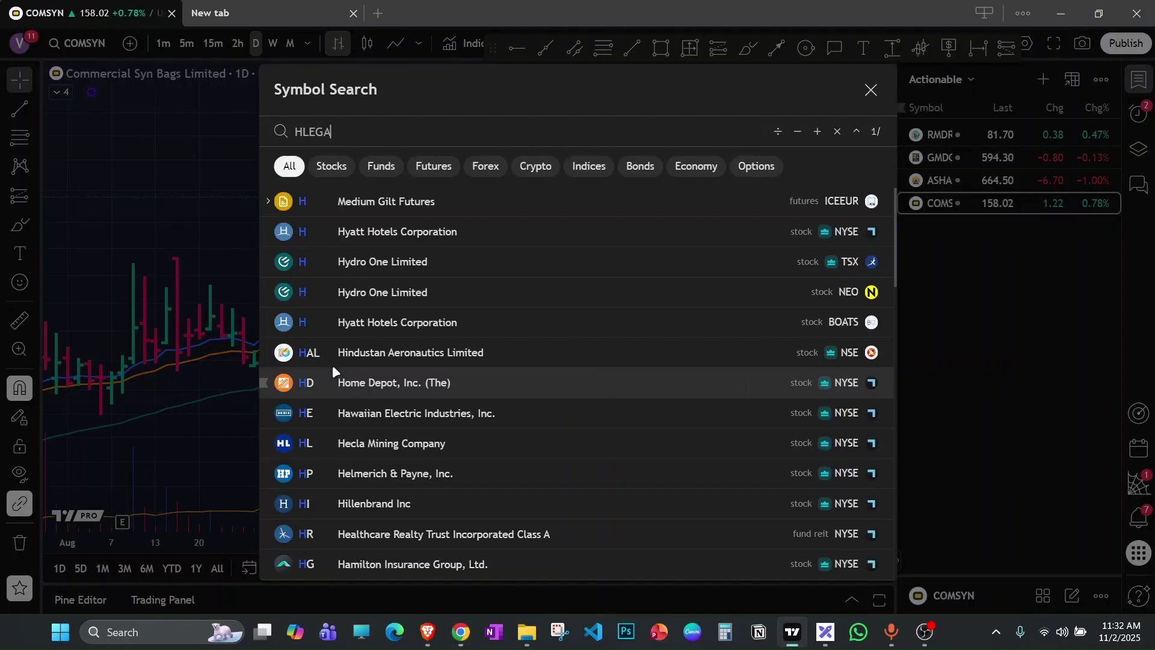
pyautogui.press('BackSpace')
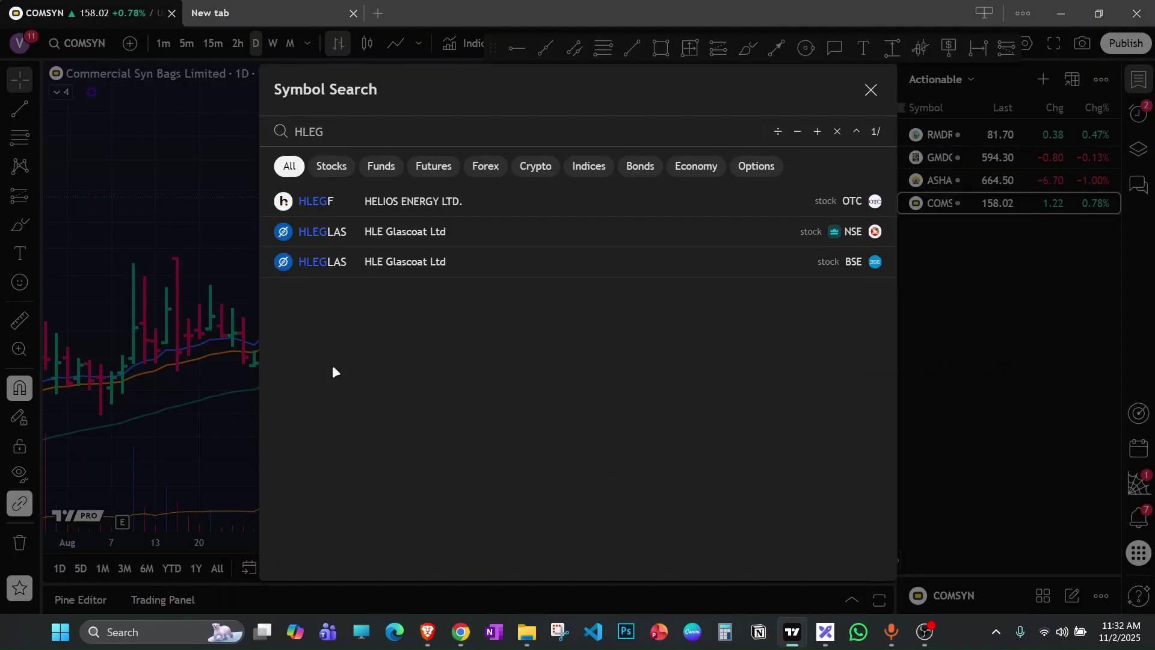
pyautogui.click(466, 239)
pyautogui.hotkey('alt', 'w')
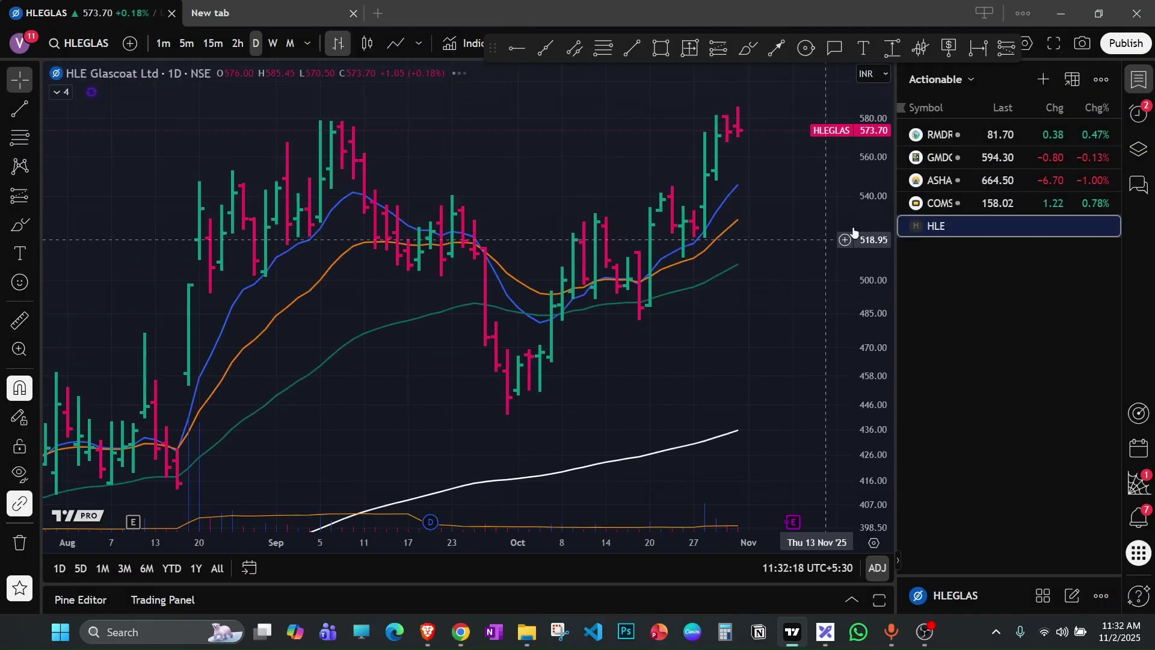
pyautogui.hotkey('alt', 'Tab')
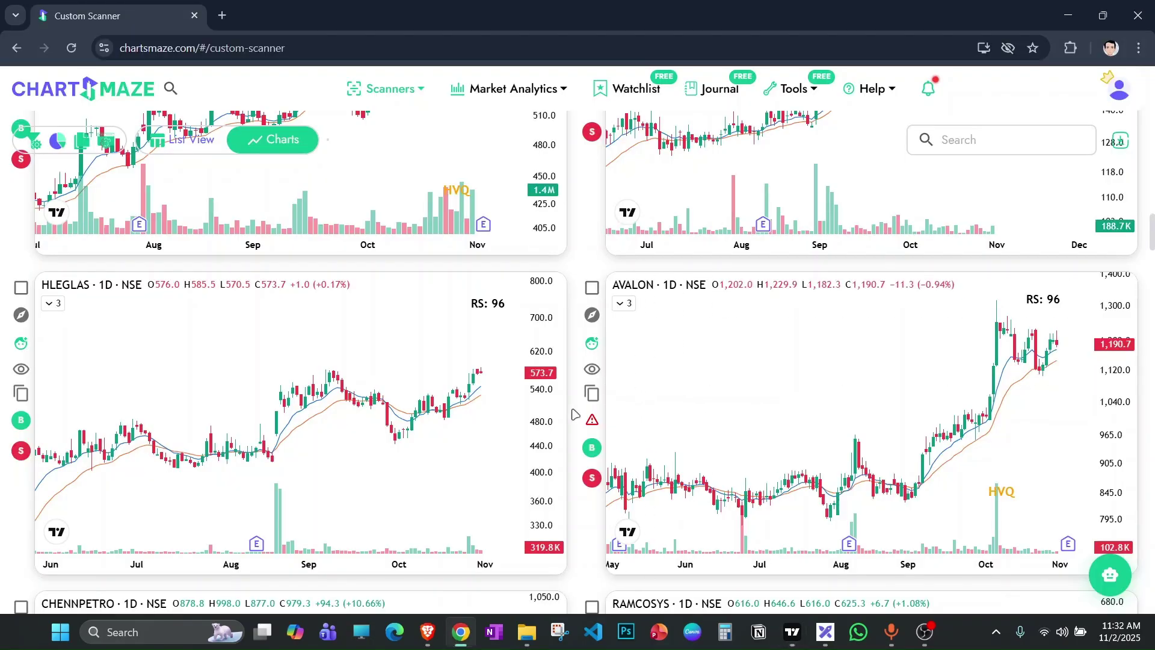
# Scroll on through CHENNPETRO, RAMCOSYS, RBLBANK and INDORAMA, zooming RBLBANK to September onward.
pyautogui.scroll(-3, 589, 409)
pyautogui.scroll(-4, 590, 410)
pyautogui.scroll(2, 499, 376)
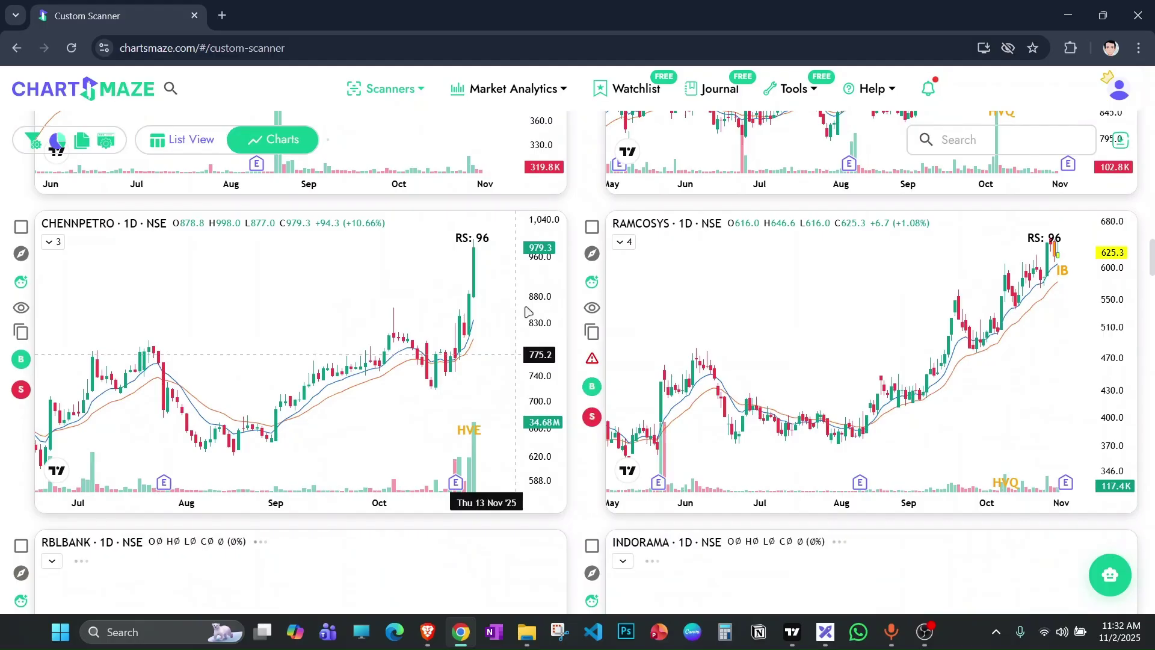
pyautogui.scroll(-4, 595, 386)
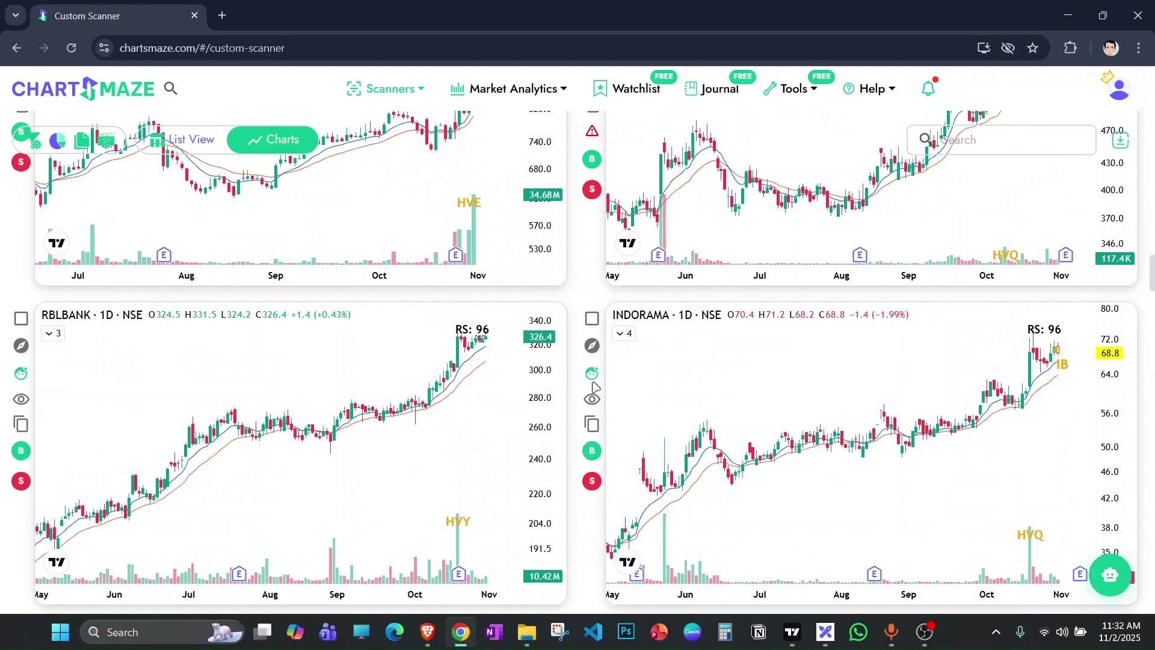
pyautogui.scroll(5, 498, 415)
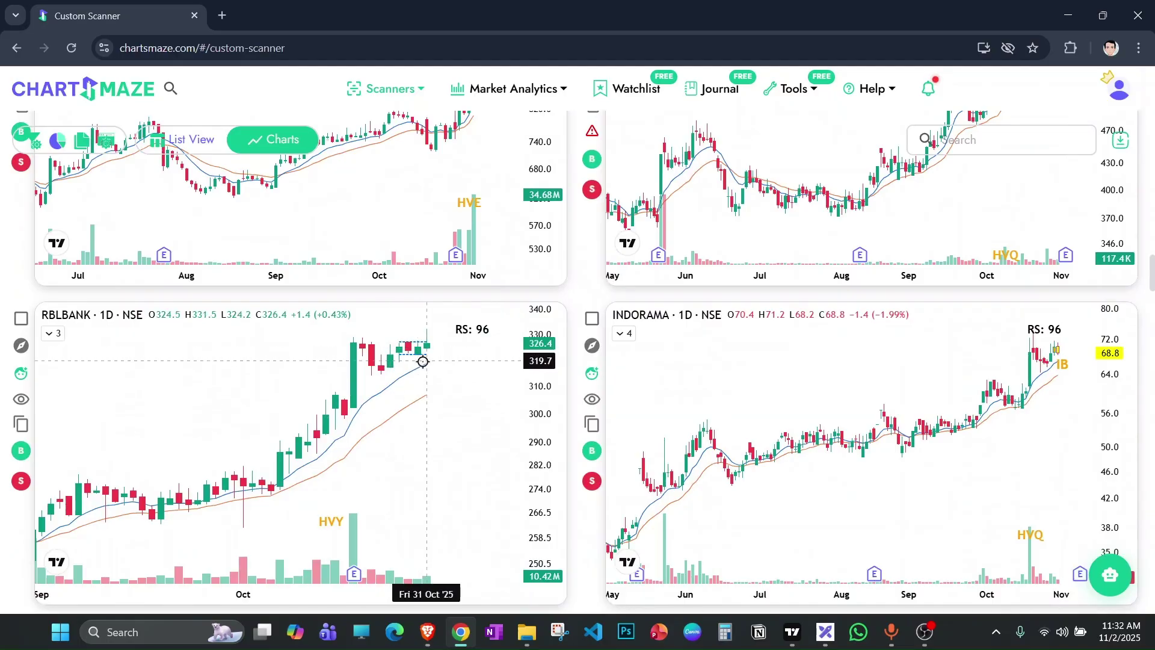
# Open the RBL Bank NSE chart and add RBLBANK to the Actionable watchlist.
pyautogui.hotkey('alt', 'Tab')
pyautogui.write('RBL')
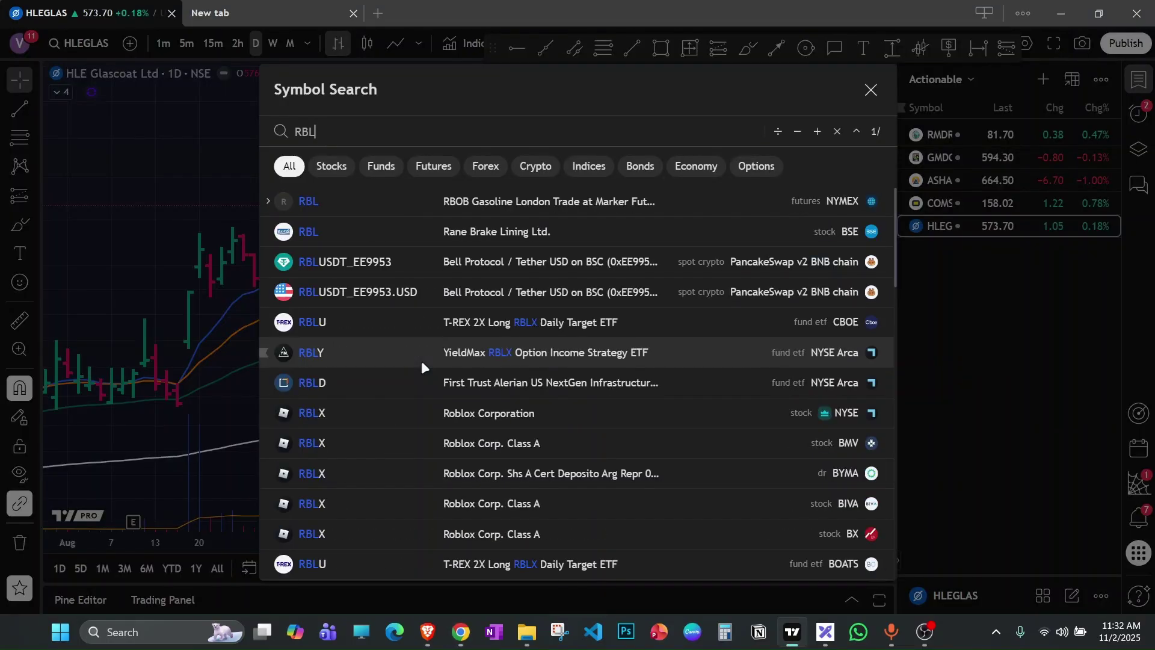
pyautogui.write('B')
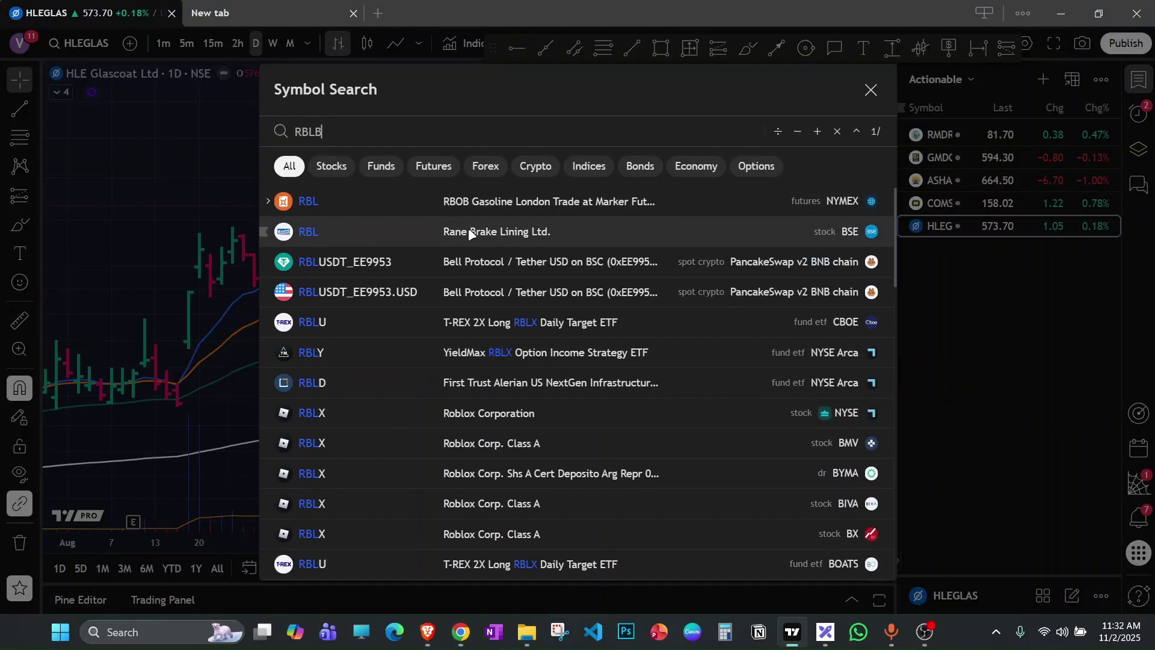
pyautogui.write('A')
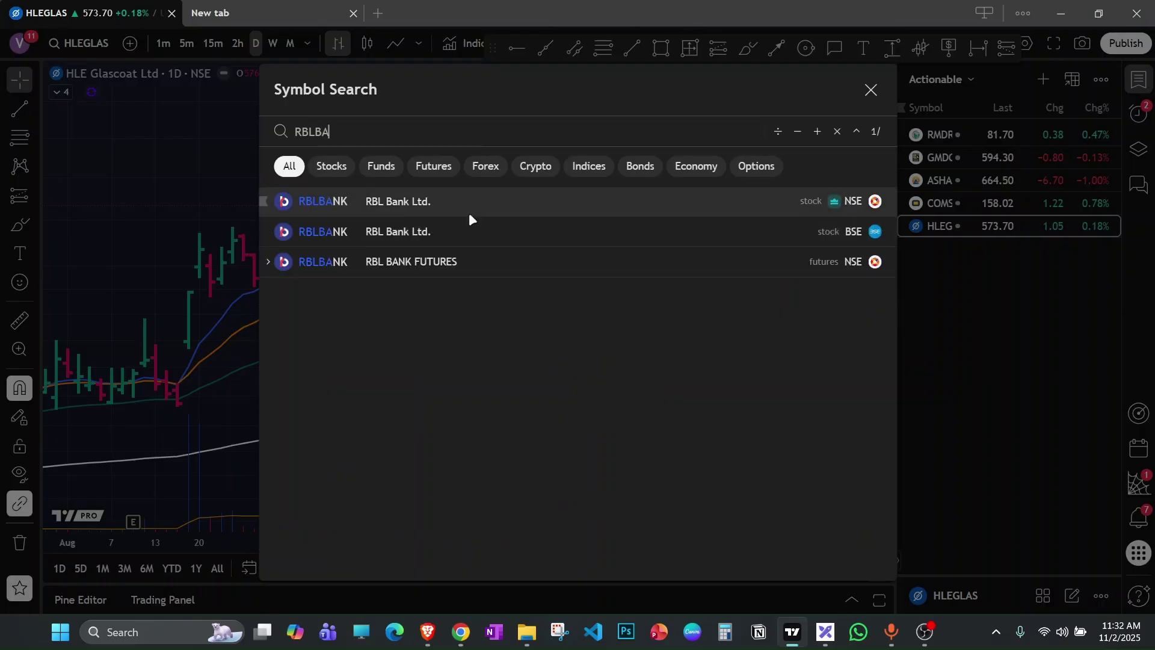
pyautogui.click(468, 205)
pyautogui.hotkey('alt', 'w')
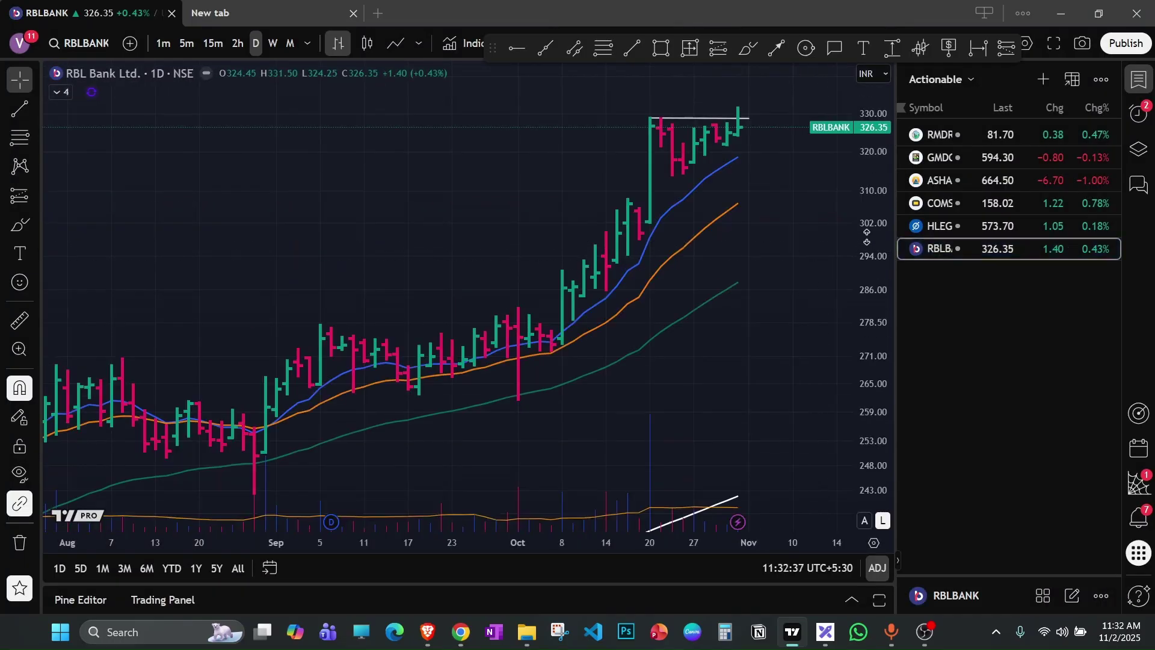
# Enlarge RBLBANK's daily bars around recent price action by panning and stretching the price scale.
pyautogui.scroll(3, 720, 139)
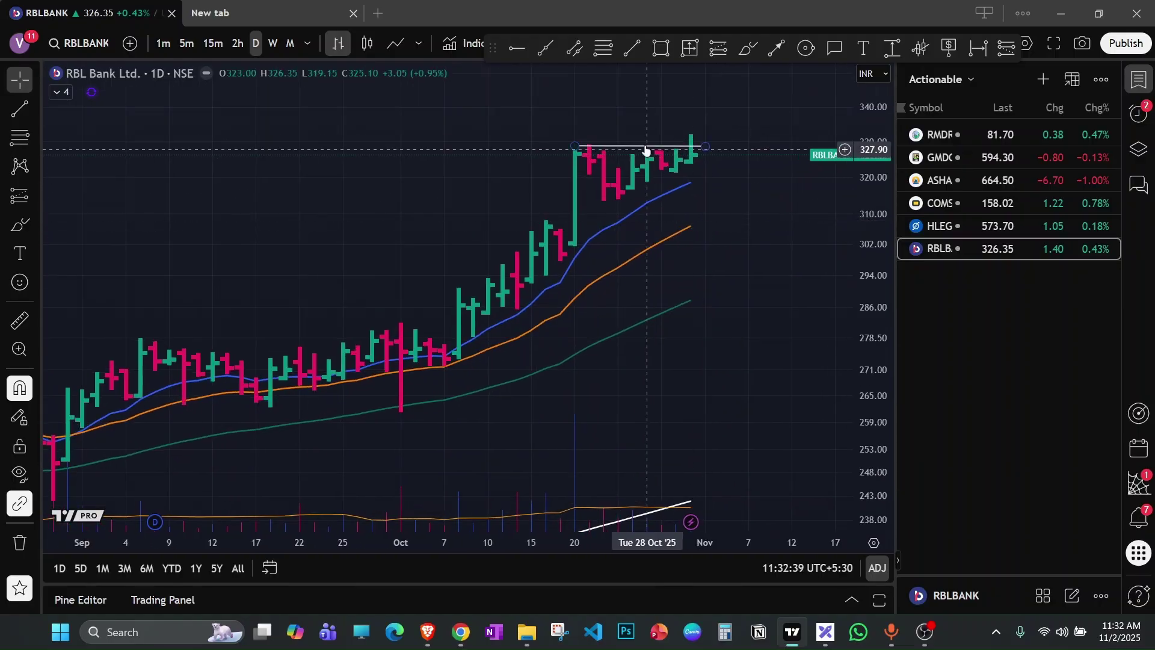
pyautogui.scroll(-3, 666, 220)
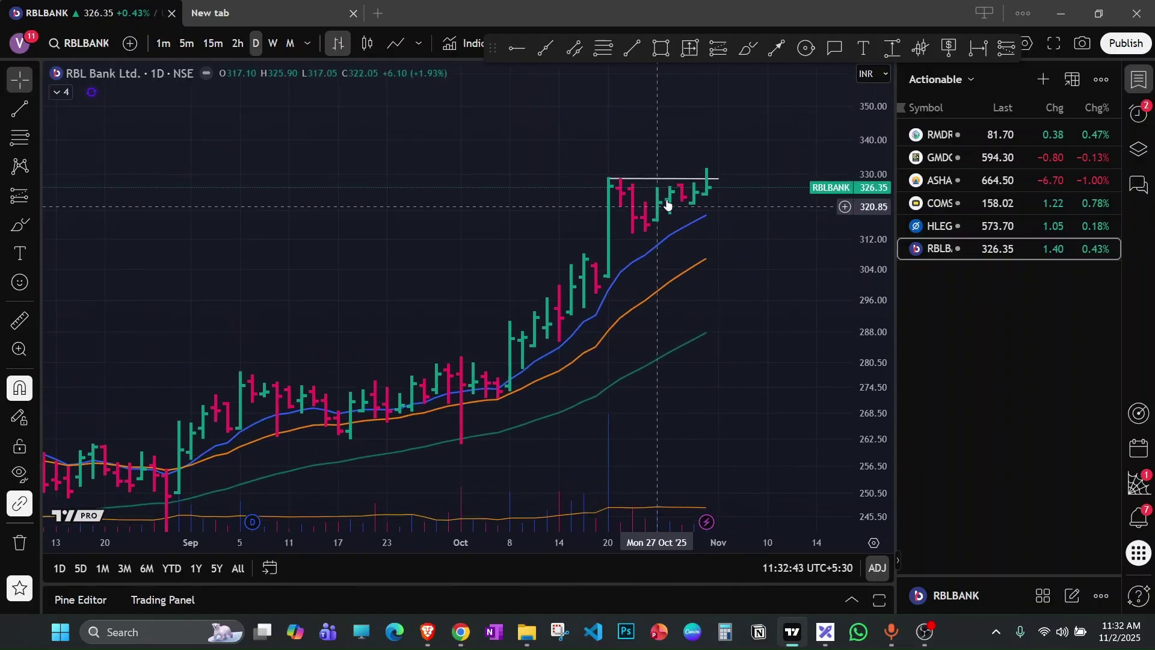
pyautogui.scroll(2, 676, 250)
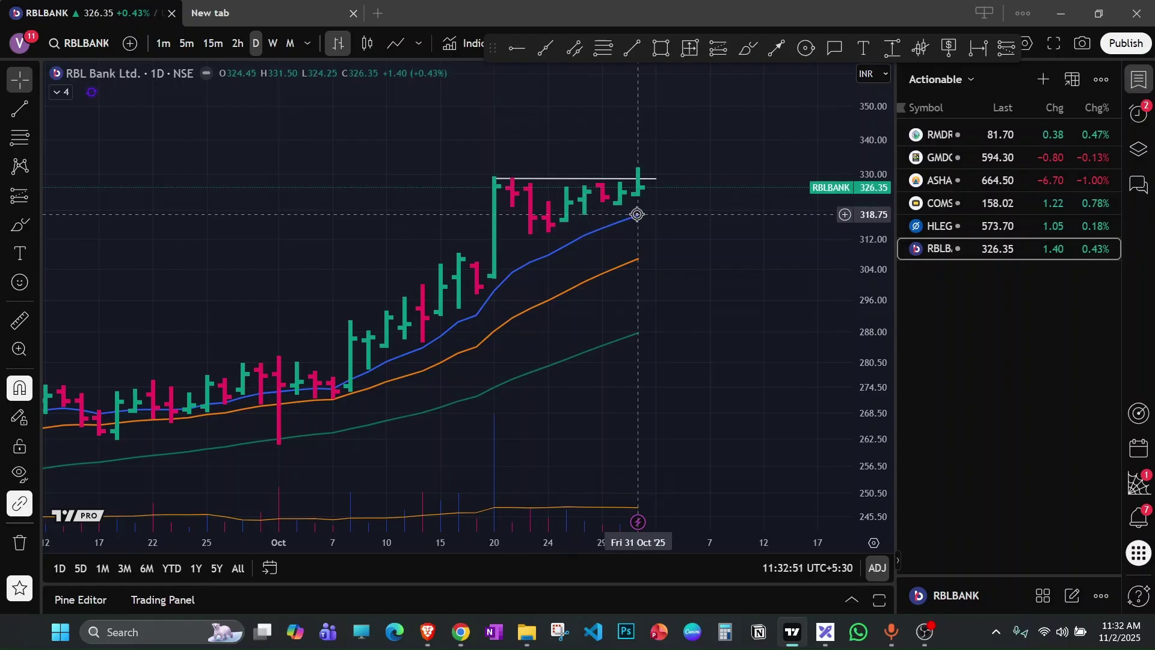
pyautogui.moveTo(642, 227); pyautogui.dragTo(650, 271)
pyautogui.moveTo(859, 283); pyautogui.dragTo(880, 333)
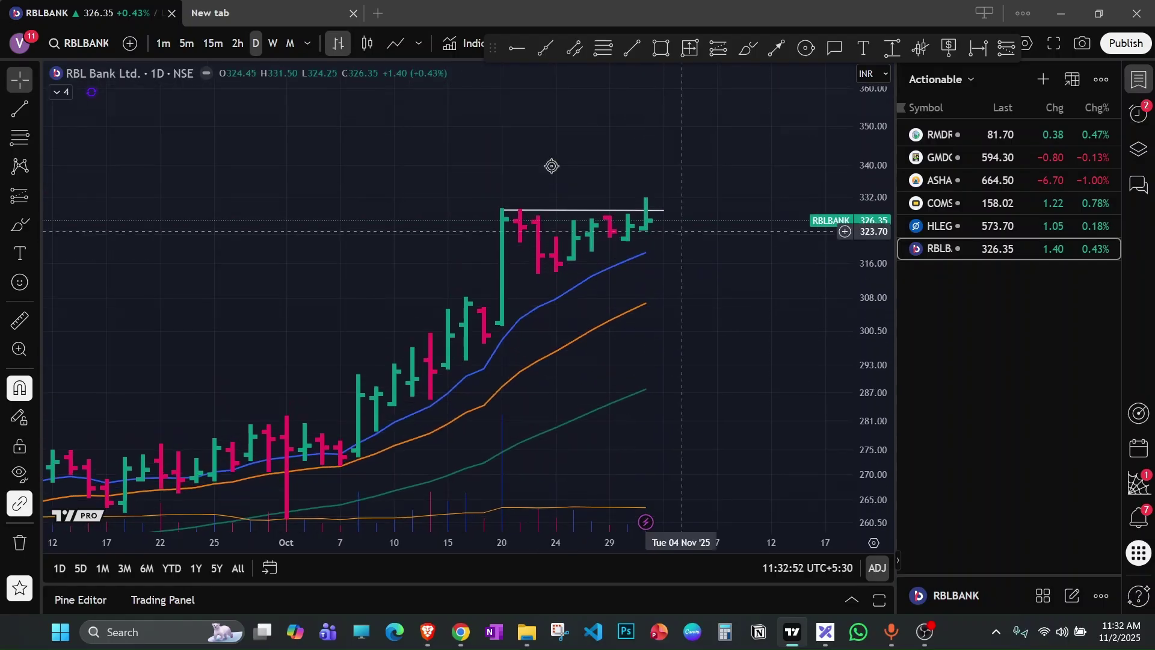
# Check RBLBANK on 15-minute and 2-hour bars, then return to the daily chart's latest bars.
pyautogui.click(214, 43)
pyautogui.scroll(-5, 691, 297)
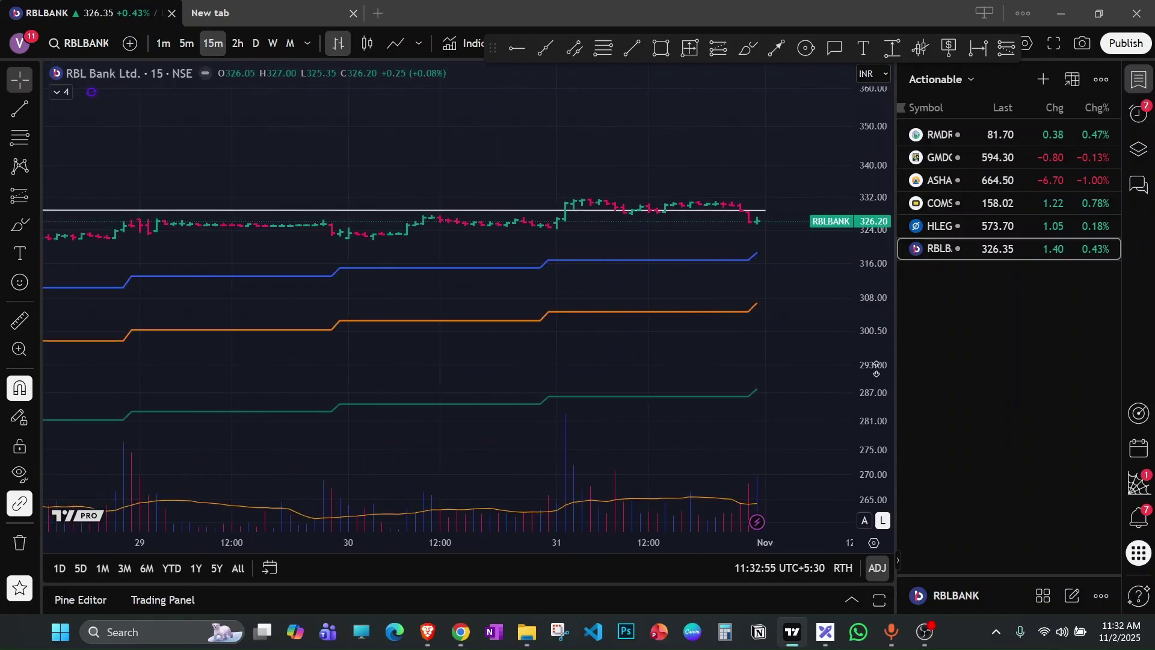
pyautogui.scroll(-2, 209, 85)
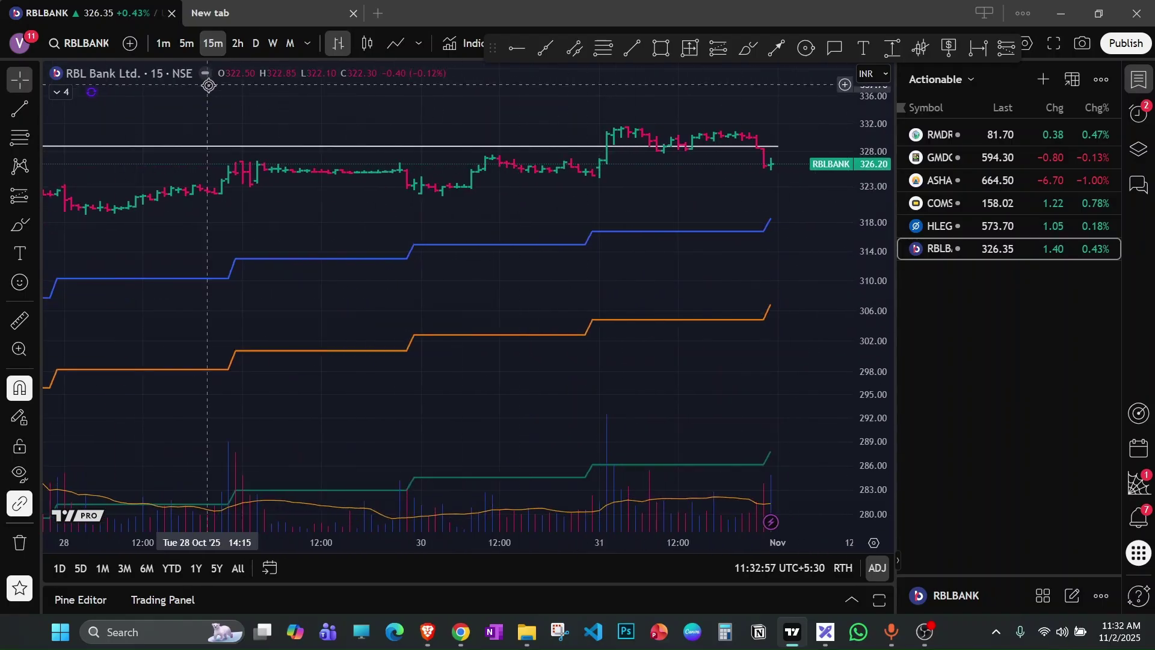
pyautogui.click(238, 43)
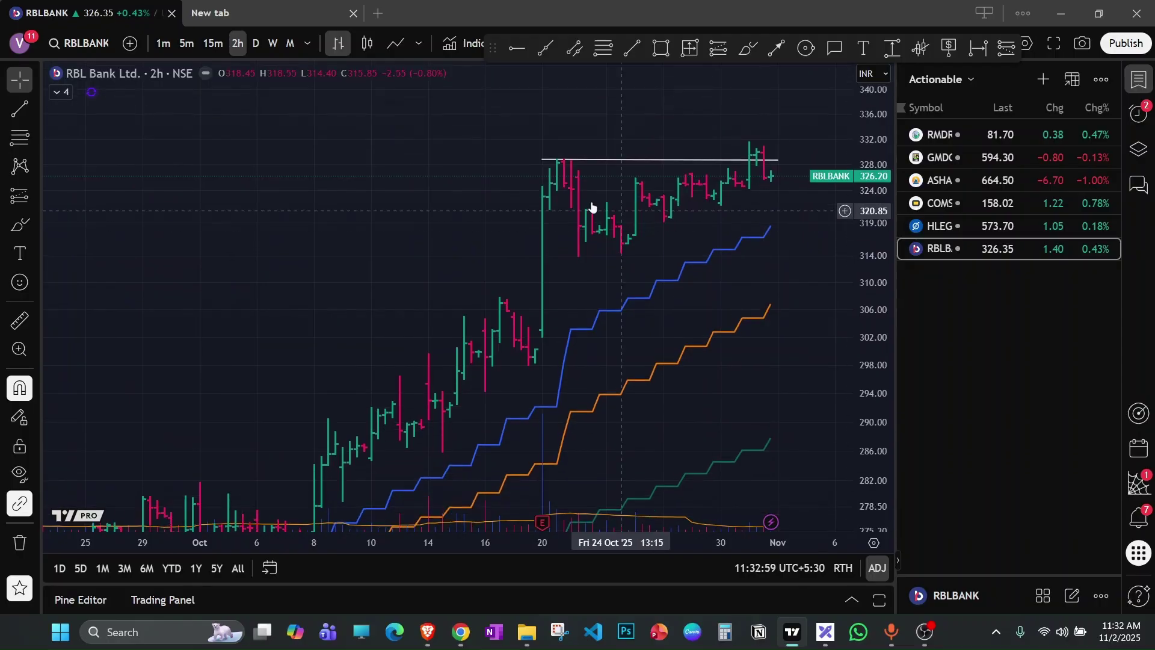
pyautogui.scroll(2, 792, 183)
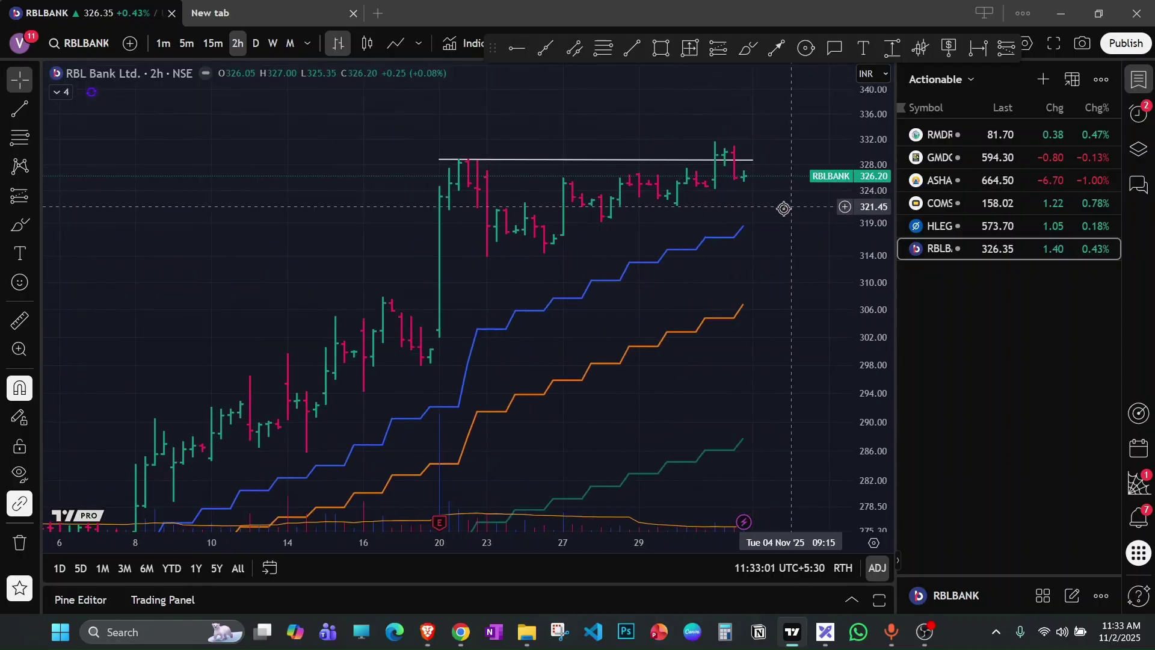
pyautogui.click(255, 43)
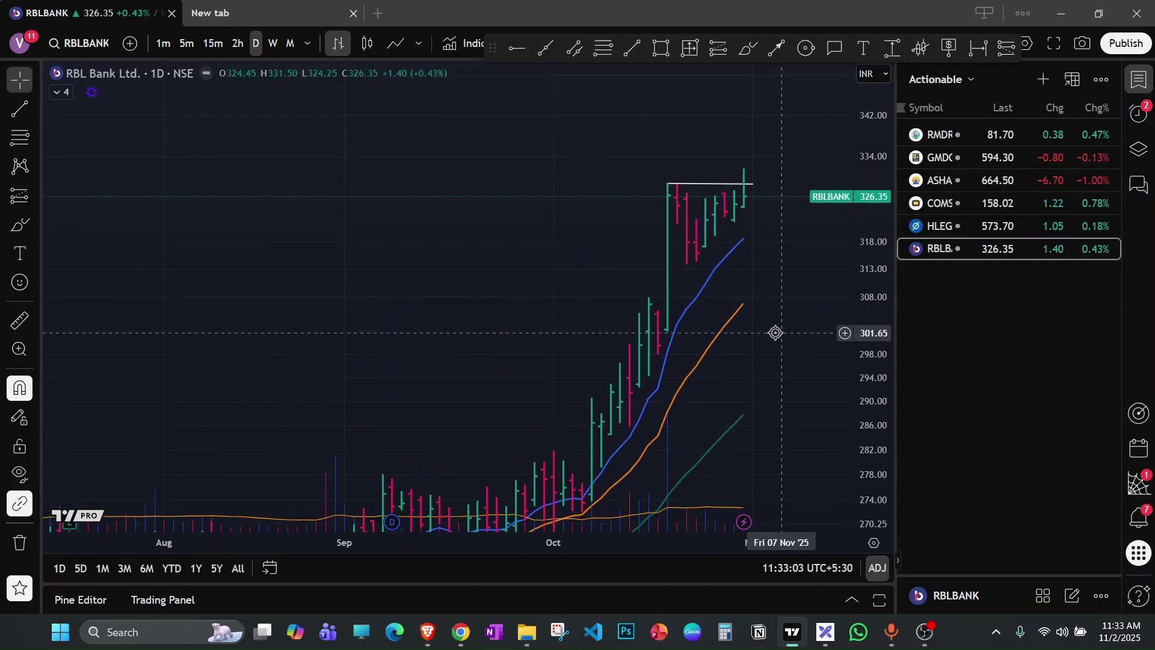
pyautogui.moveTo(701, 158); pyautogui.dragTo(686, 198)
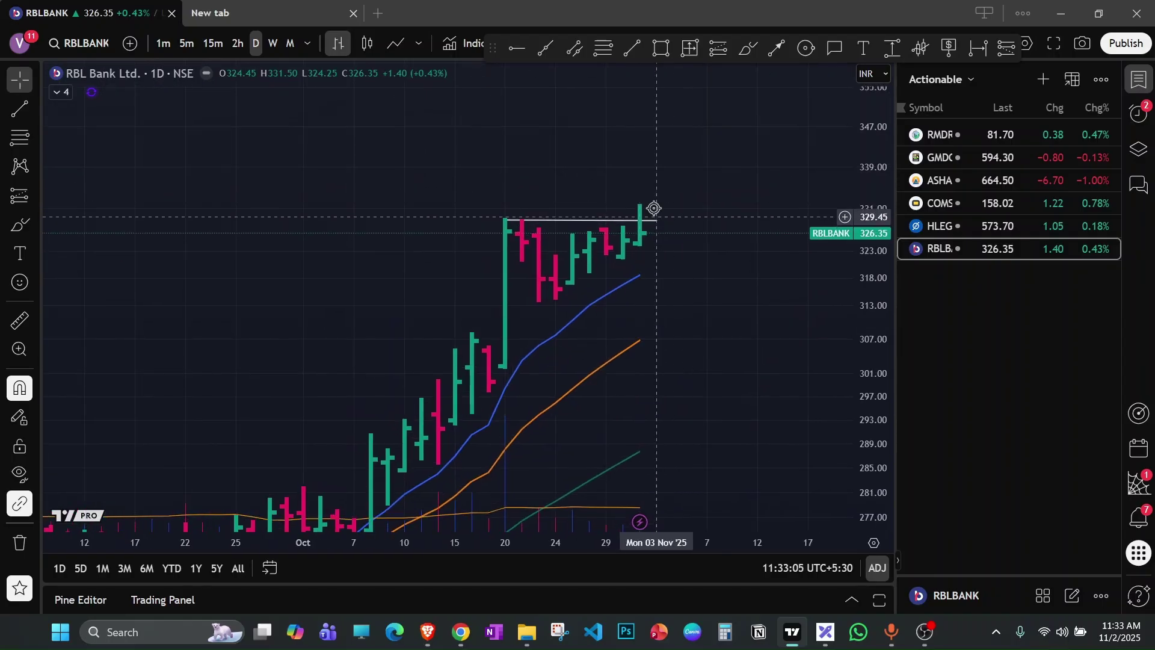
# Open the INDORAMA chart and add it to the Actionable watchlist.
pyautogui.hotkey('alt', 'Tab')
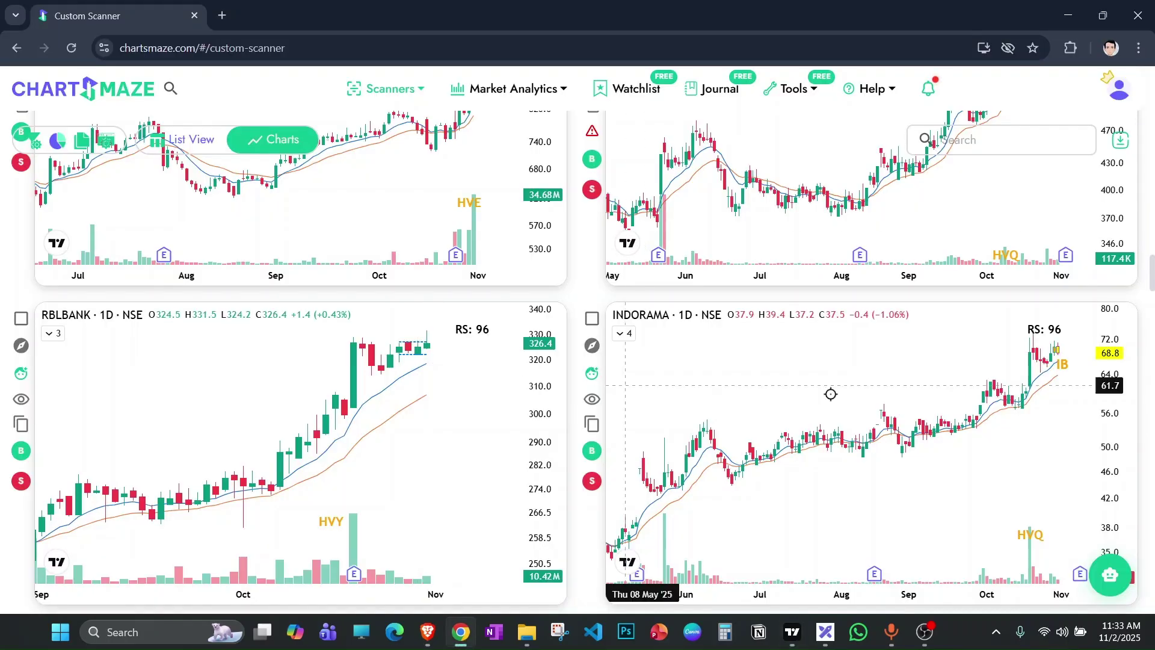
pyautogui.hotkey('alt', 'Tab')
pyautogui.write('I')
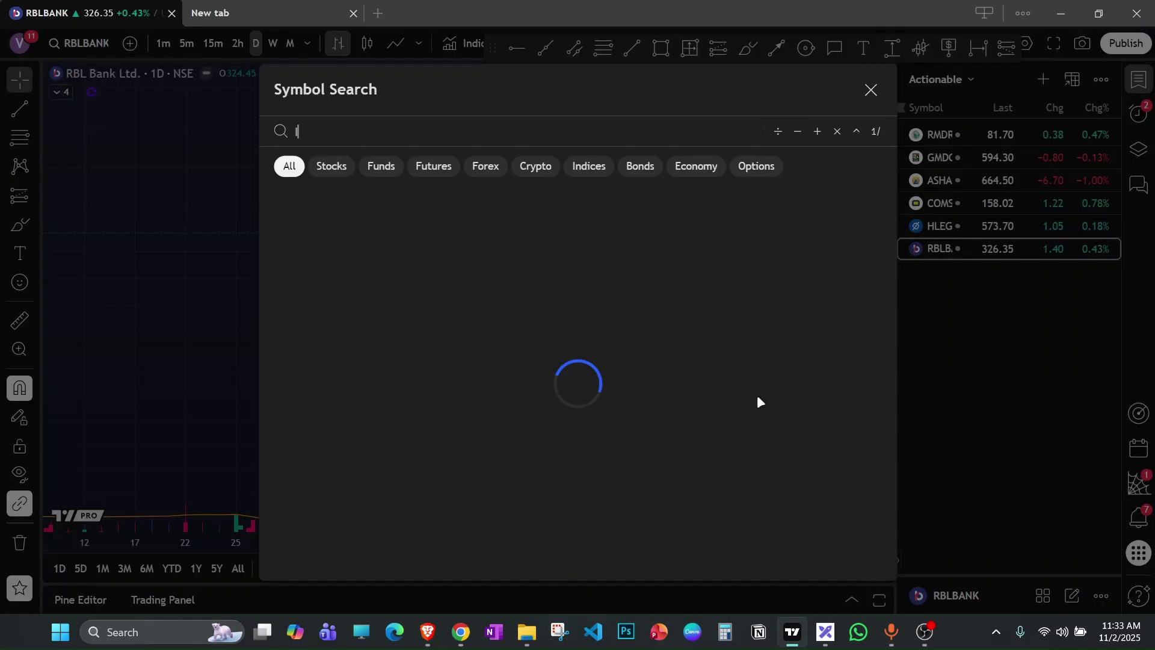
pyautogui.write('NDORAMA')
pyautogui.press('Return')
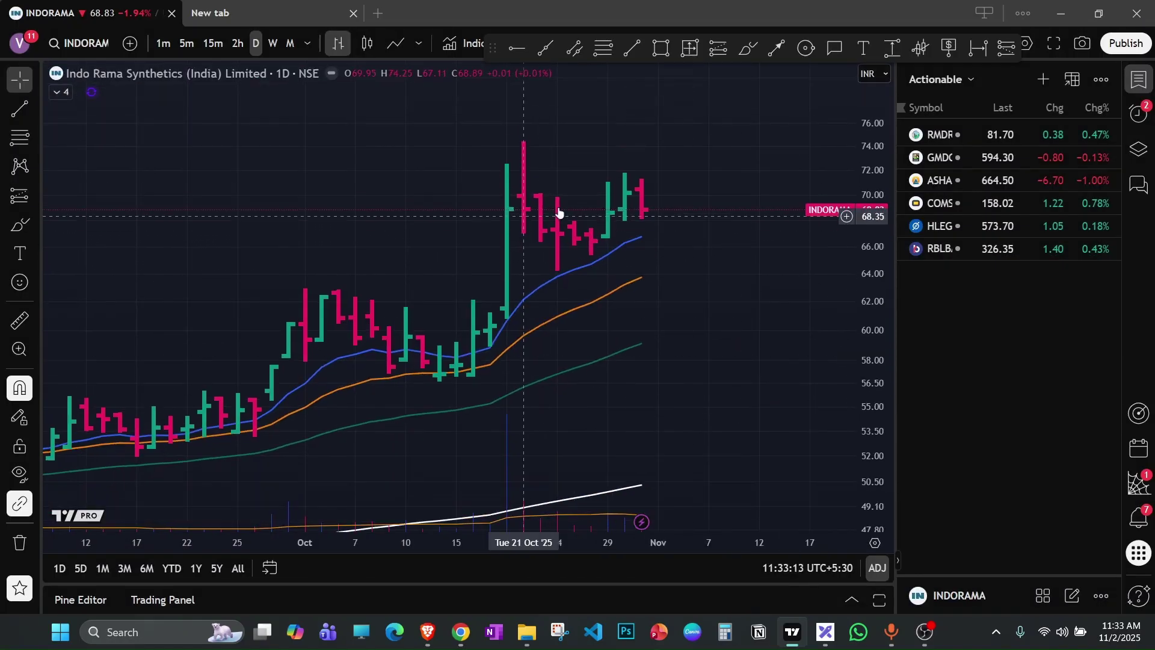
pyautogui.scroll(2, 603, 169)
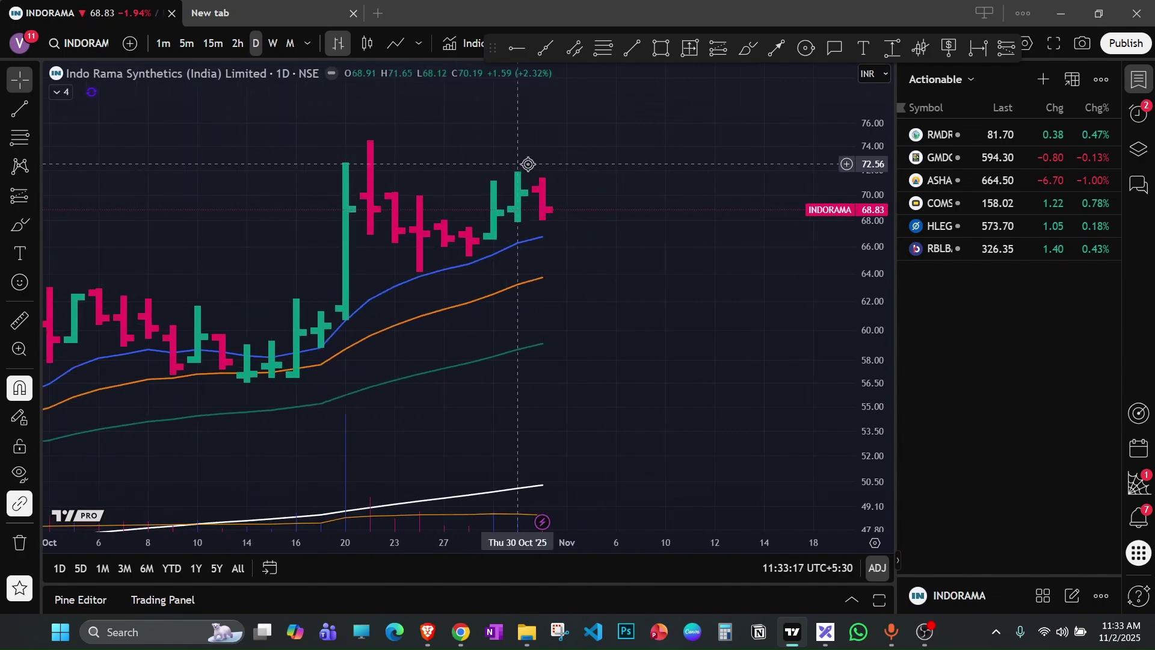
pyautogui.hotkey('alt', 'w')
# Back in ChartsMaze, scroll to the TVSELECT and SRM charts, closing an accidental context menu.
pyautogui.hotkey('alt', 'Tab')
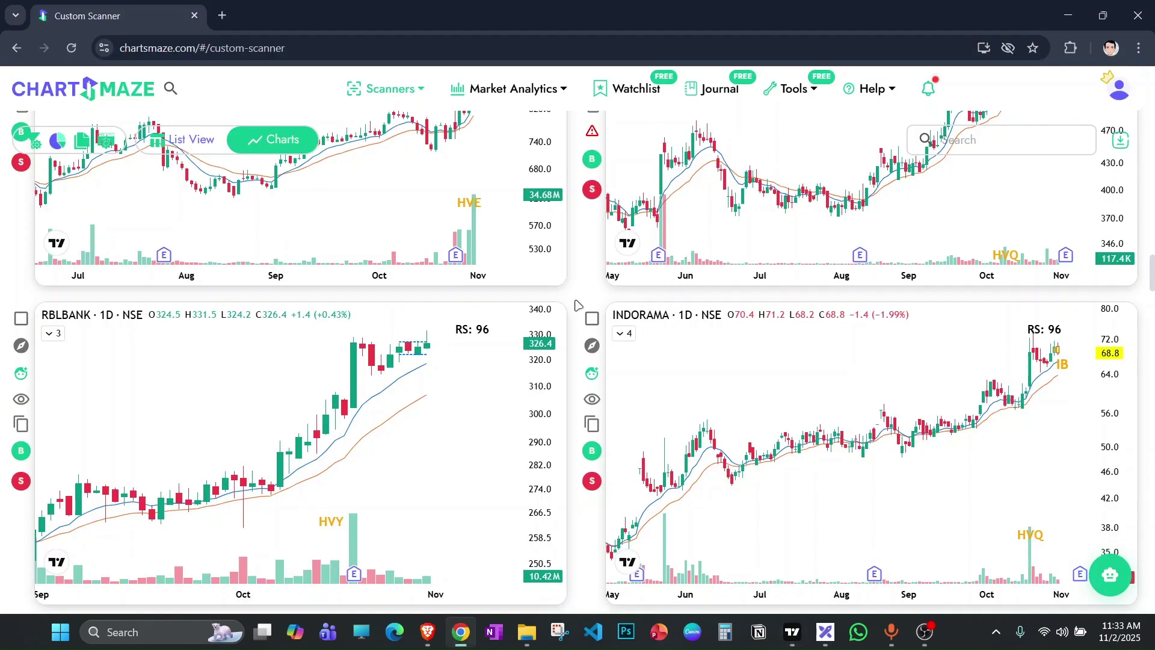
pyautogui.scroll(-4, 565, 376)
pyautogui.rightClick(579, 381)
pyautogui.click(581, 397)
pyautogui.scroll(5, 580, 404)
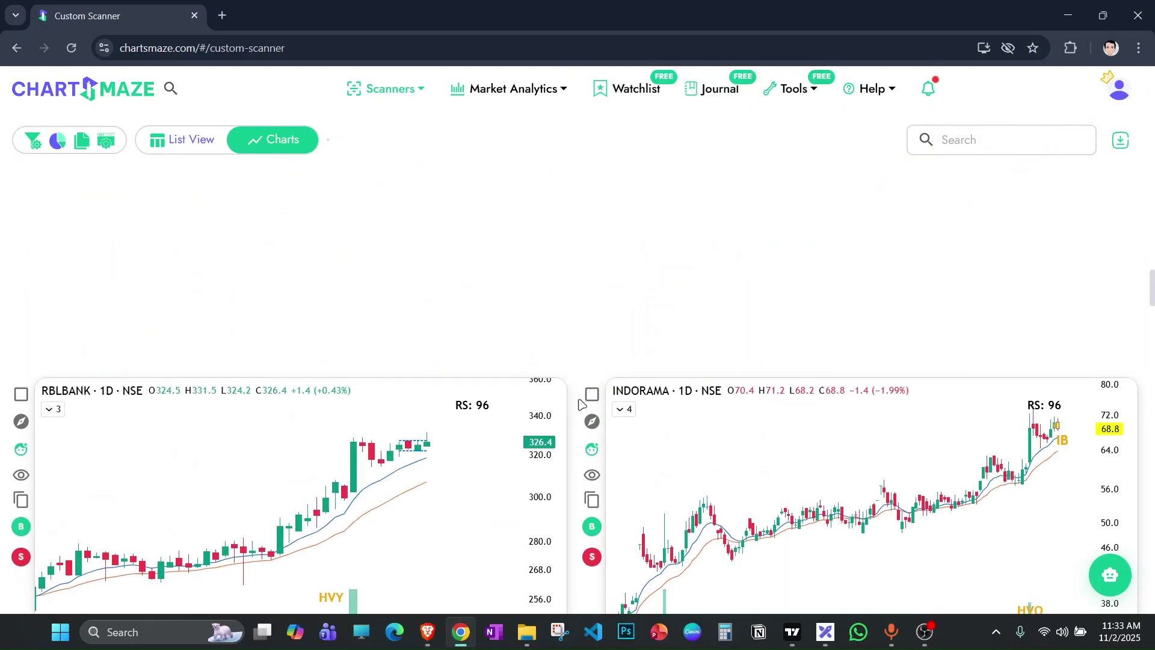
pyautogui.scroll(3, 578, 391)
pyautogui.scroll(-12, 578, 392)
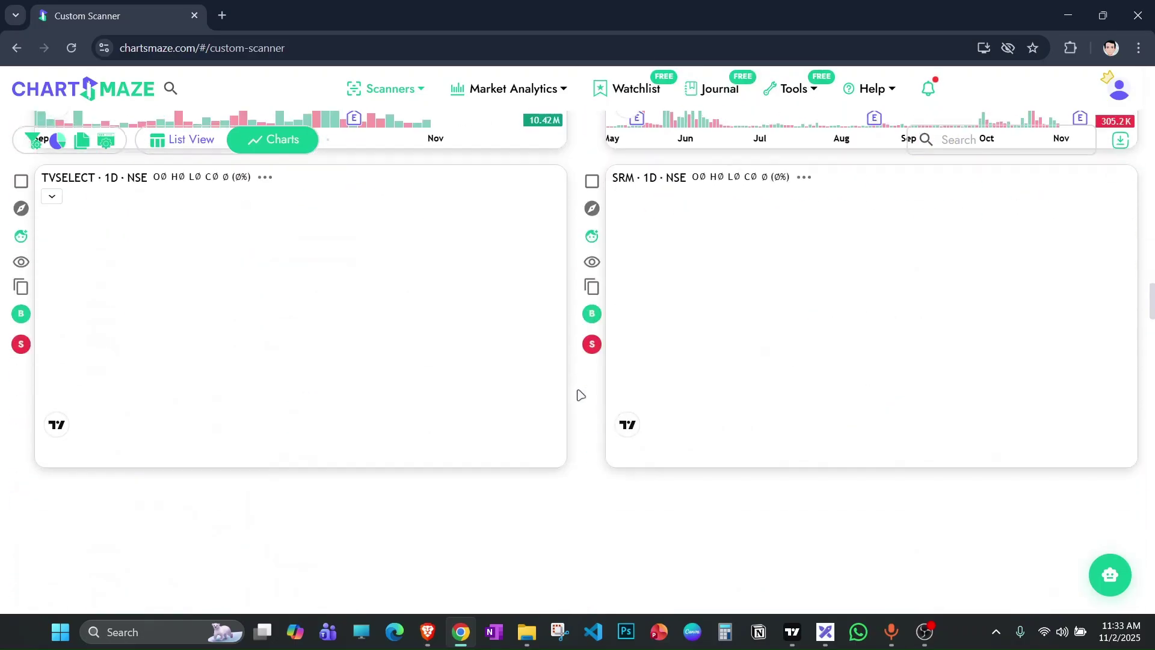
# Zoom in on the TVSELECT and SRM charts, then search 'srm' in TradingView.
pyautogui.scroll(3, 473, 315)
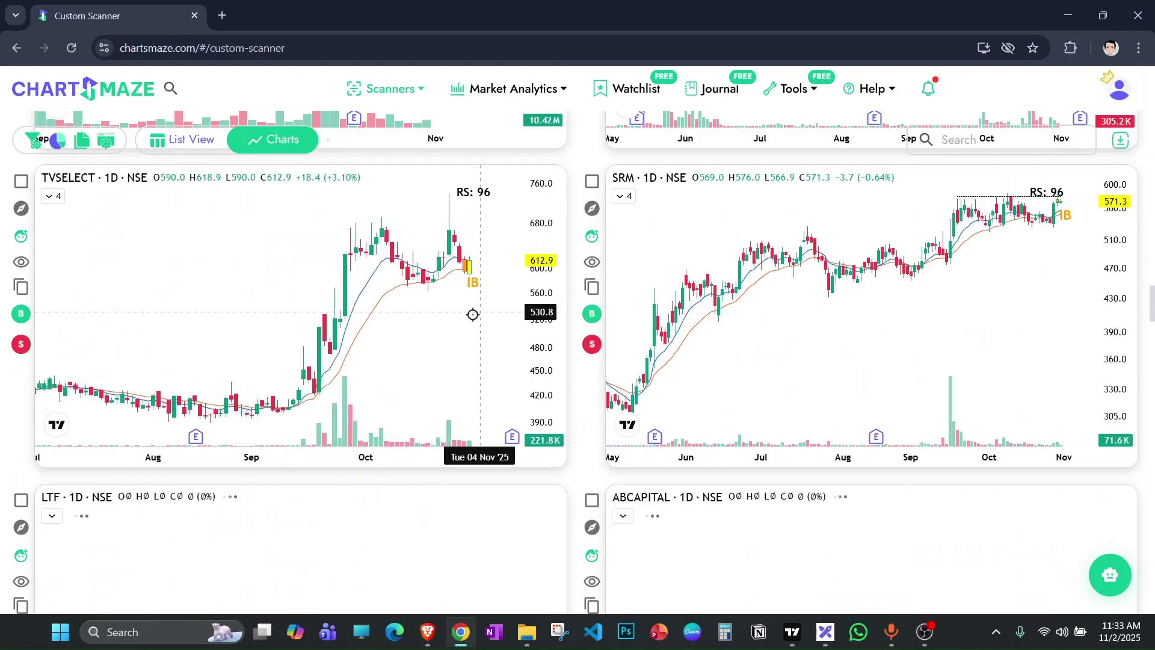
pyautogui.scroll(2, 447, 259)
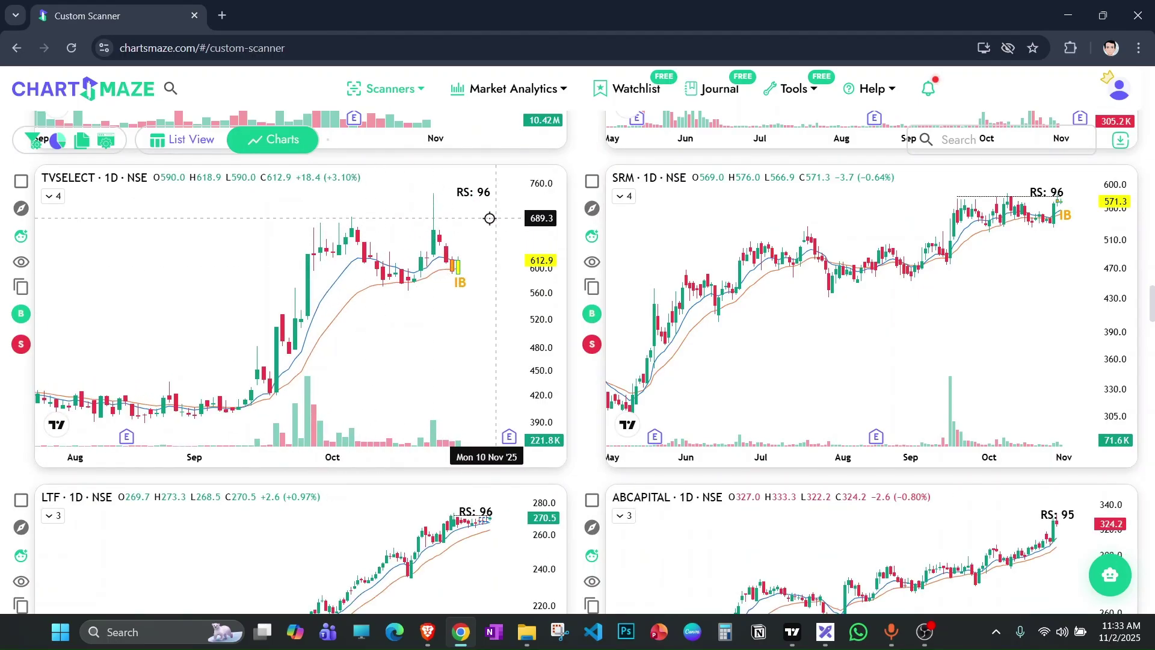
pyautogui.scroll(5, 563, 295)
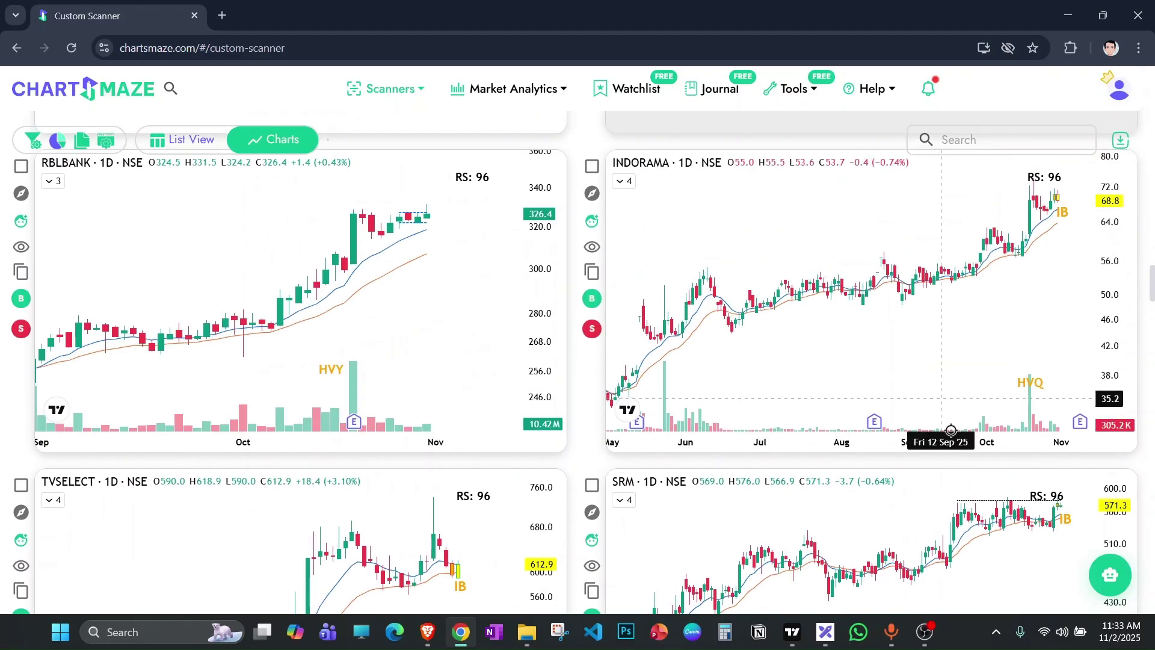
pyautogui.scroll(3, 949, 512)
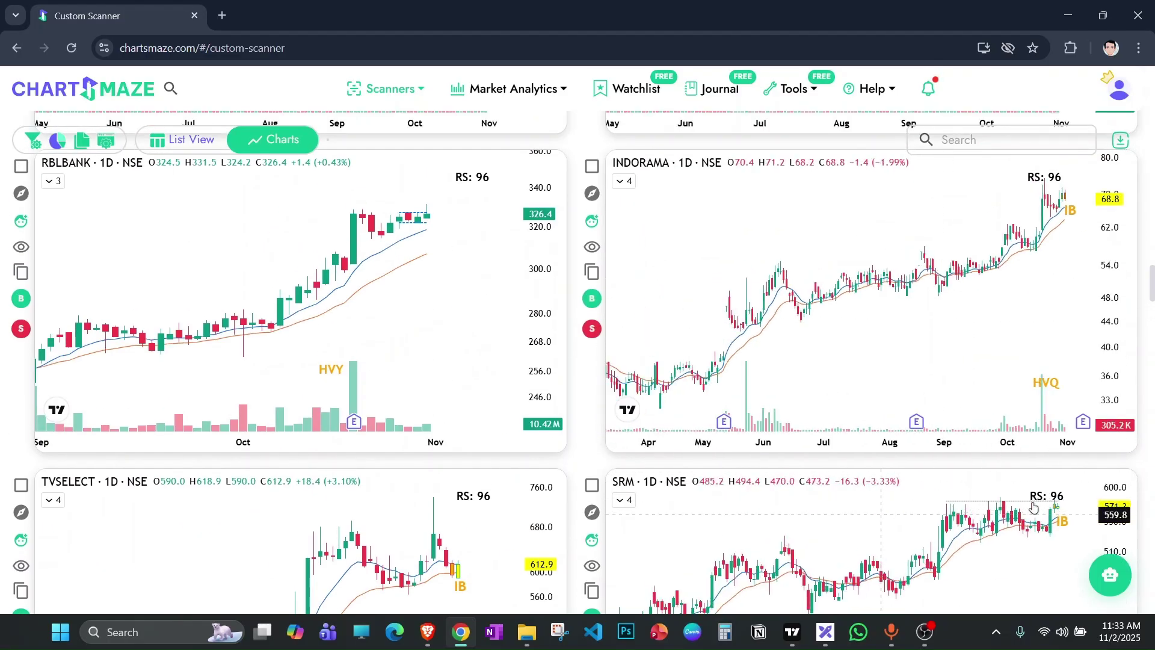
pyautogui.scroll(-5, 1153, 494)
pyautogui.scroll(-3, 1017, 313)
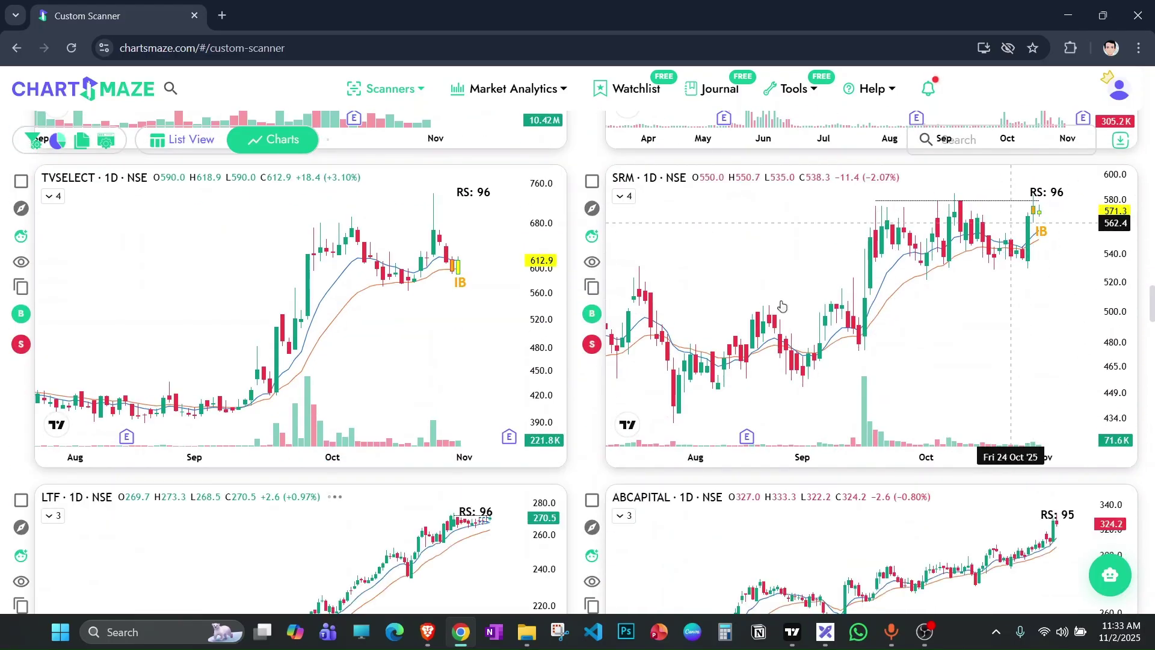
pyautogui.hotkey('alt', 'Tab')
pyautogui.write('srm')
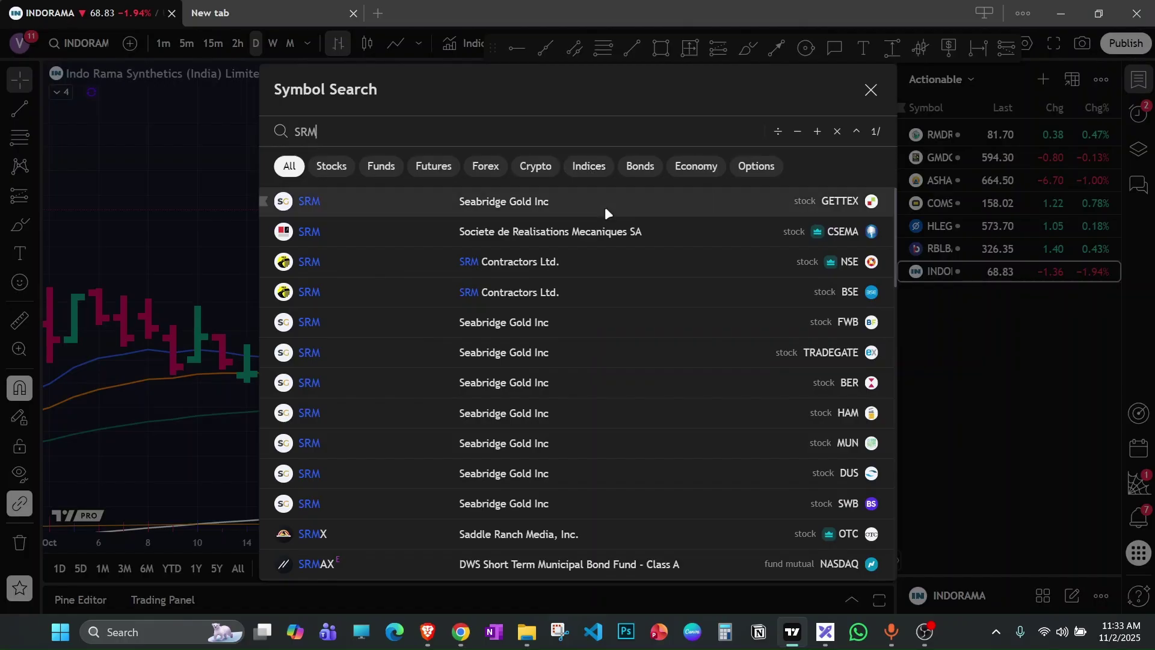
# Open the SRM Contractors chart and add it to the Actionable watchlist.
pyautogui.hotkey('alt', 'Tab')
pyautogui.hotkey('alt', 'Tab')
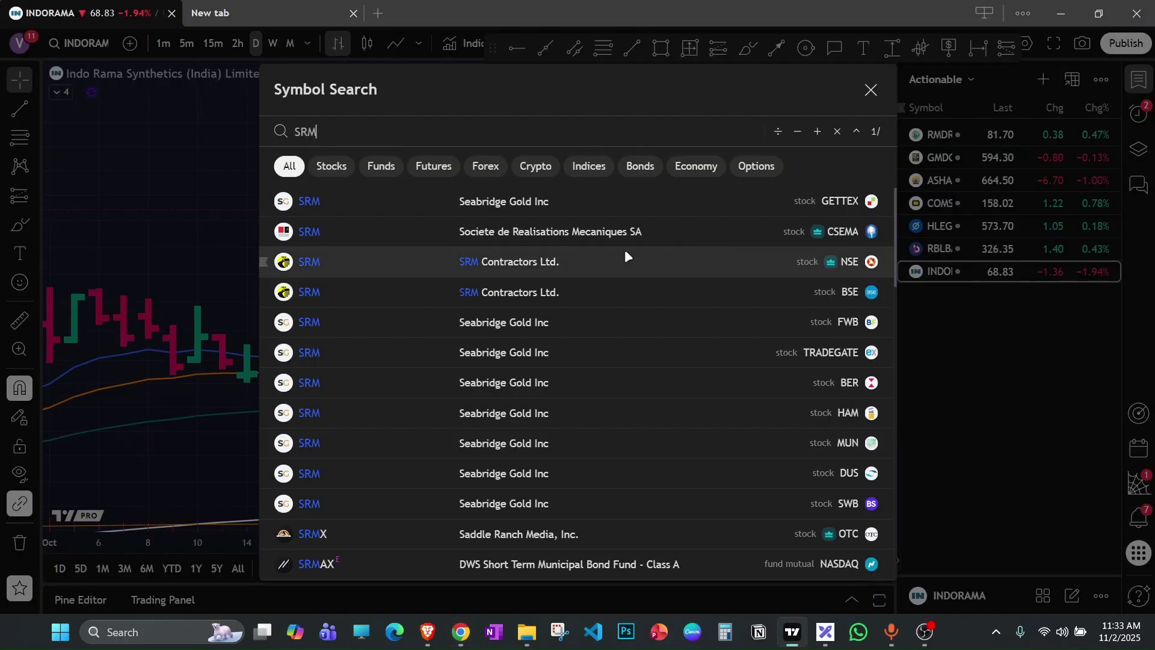
pyautogui.click(611, 297)
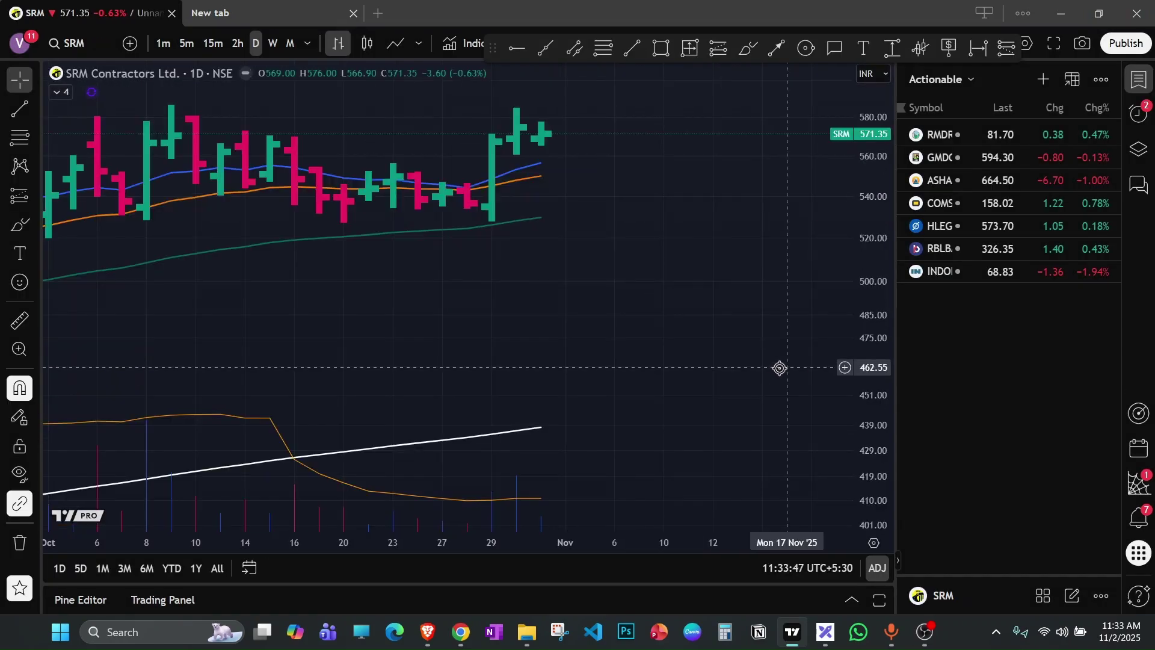
pyautogui.hotkey('alt', 'w')
pyautogui.scroll(-5, 780, 361)
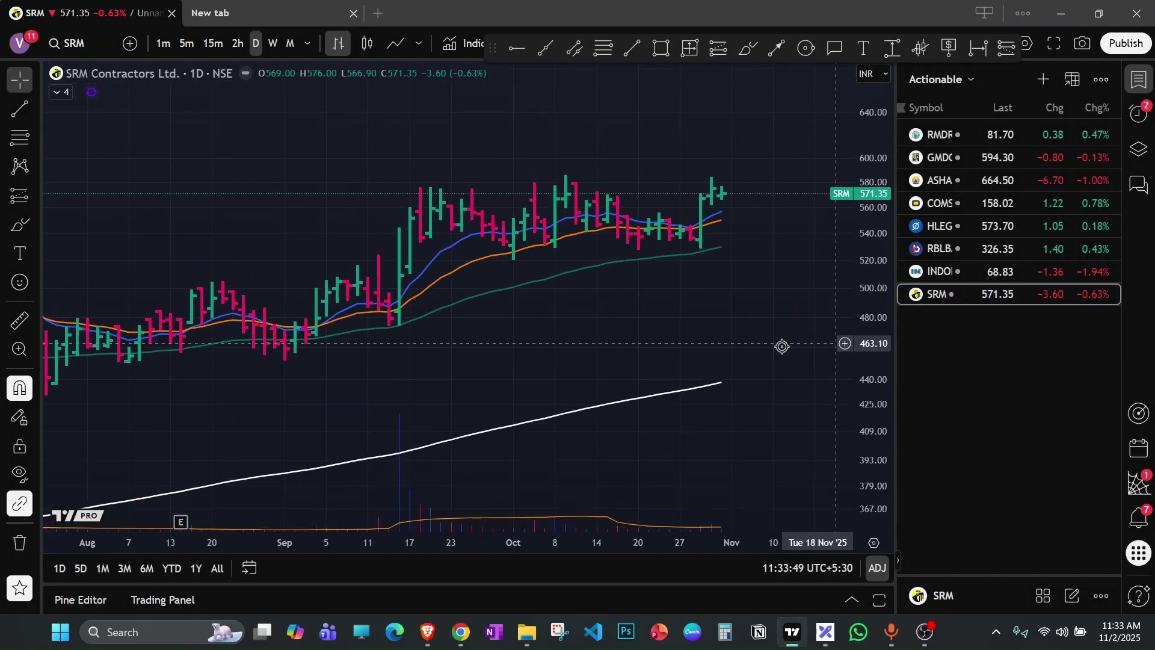
pyautogui.hscroll(2, 490, 227)
# Box SRM's September–October sideways range with a rectangle topped near 580.
pyautogui.hotkey('alt', 'shift', 'r')
pyautogui.moveTo(383, 180)
pyautogui.mouseDown()
pyautogui.moveTo(692, 236)
pyautogui.moveTo(729, 275)
pyautogui.mouseUp()
pyautogui.moveTo(586, 209)
pyautogui.mouseDown()
pyautogui.moveTo(583, 188)
pyautogui.moveTo(584, 199)
pyautogui.mouseUp()
pyautogui.click(652, 333)
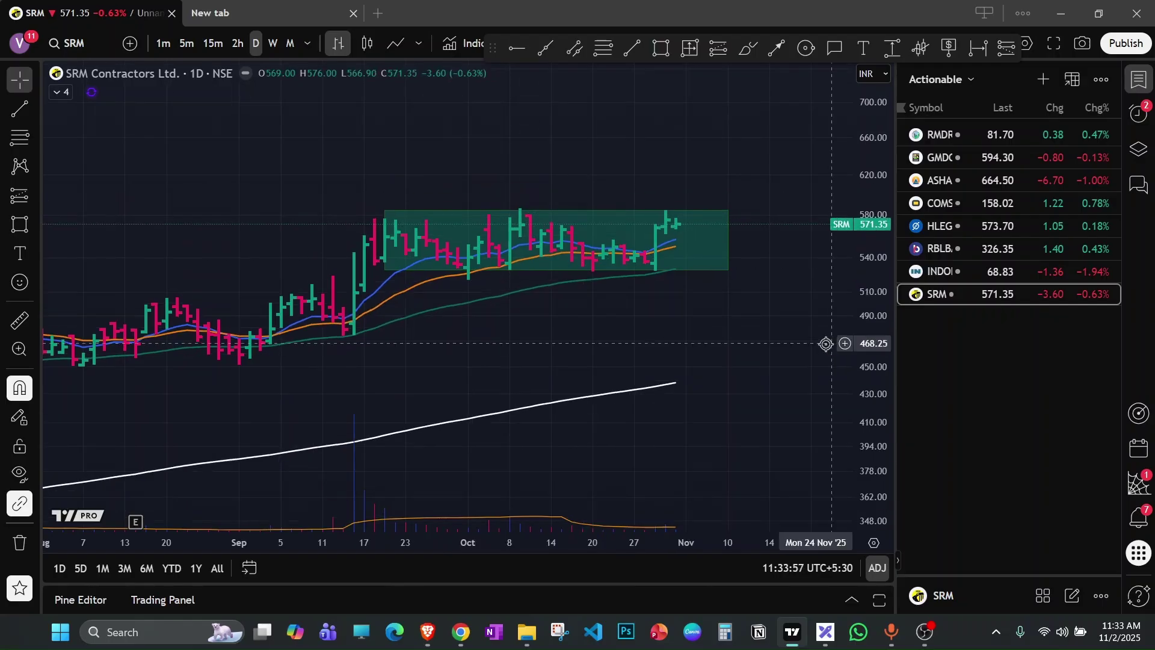
pyautogui.hotkey('alt', 'Tab')
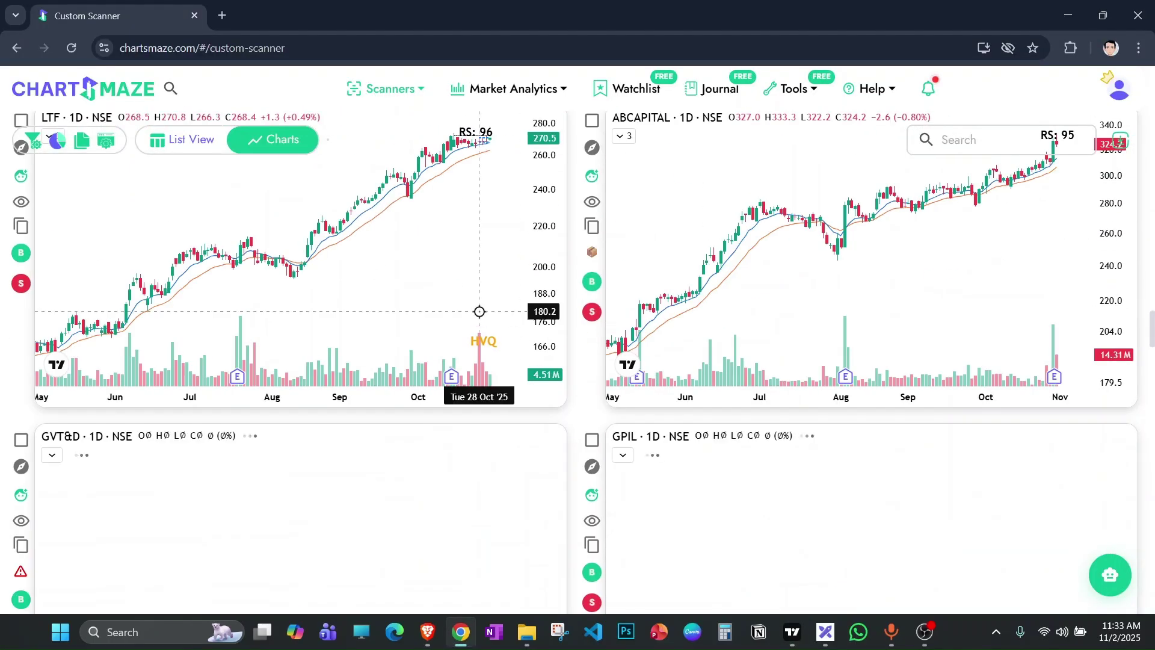
pyautogui.scroll(5, 479, 311)
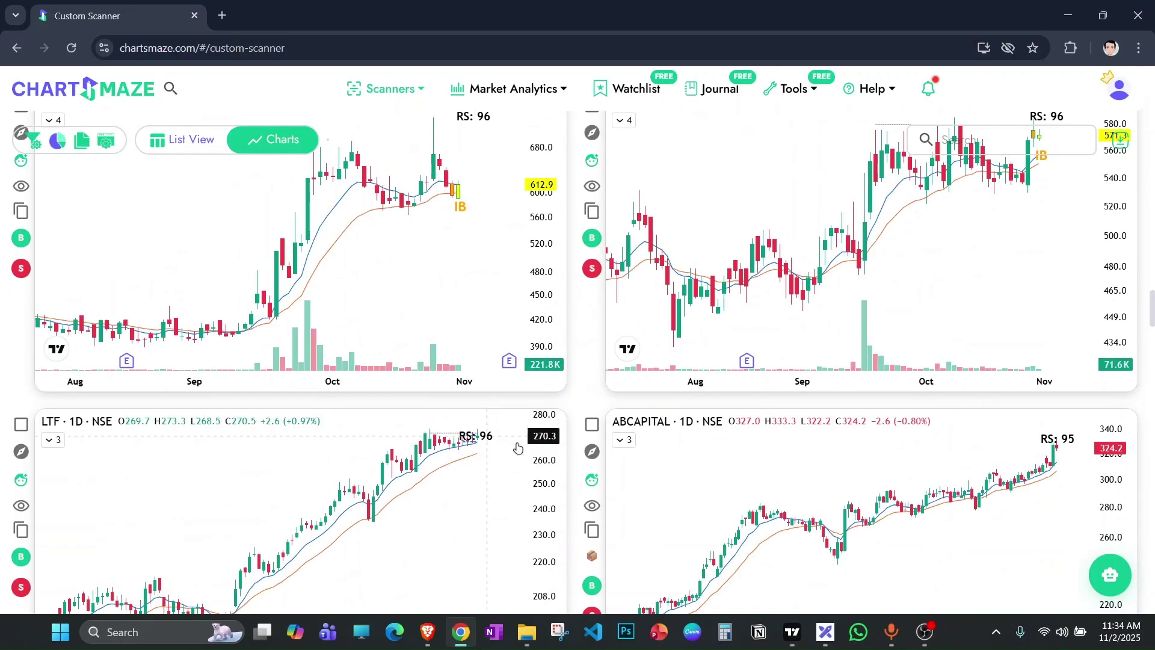
pyautogui.scroll(3, 445, 445)
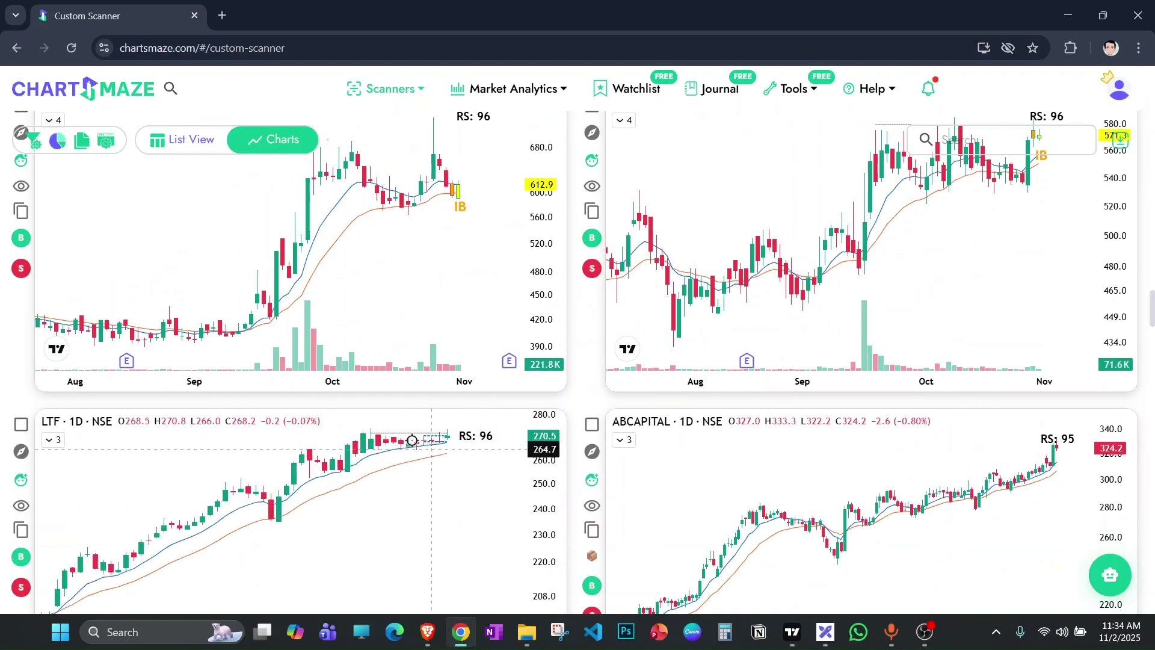
pyautogui.scroll(-5, 349, 378)
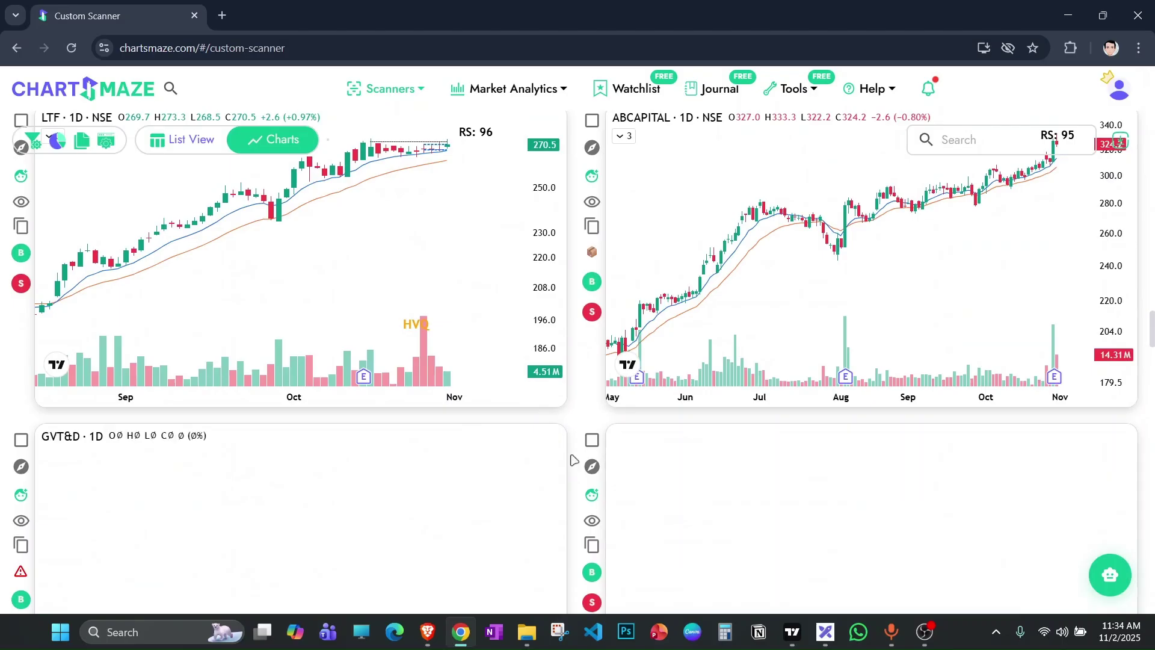
pyautogui.scroll(-5, 579, 438)
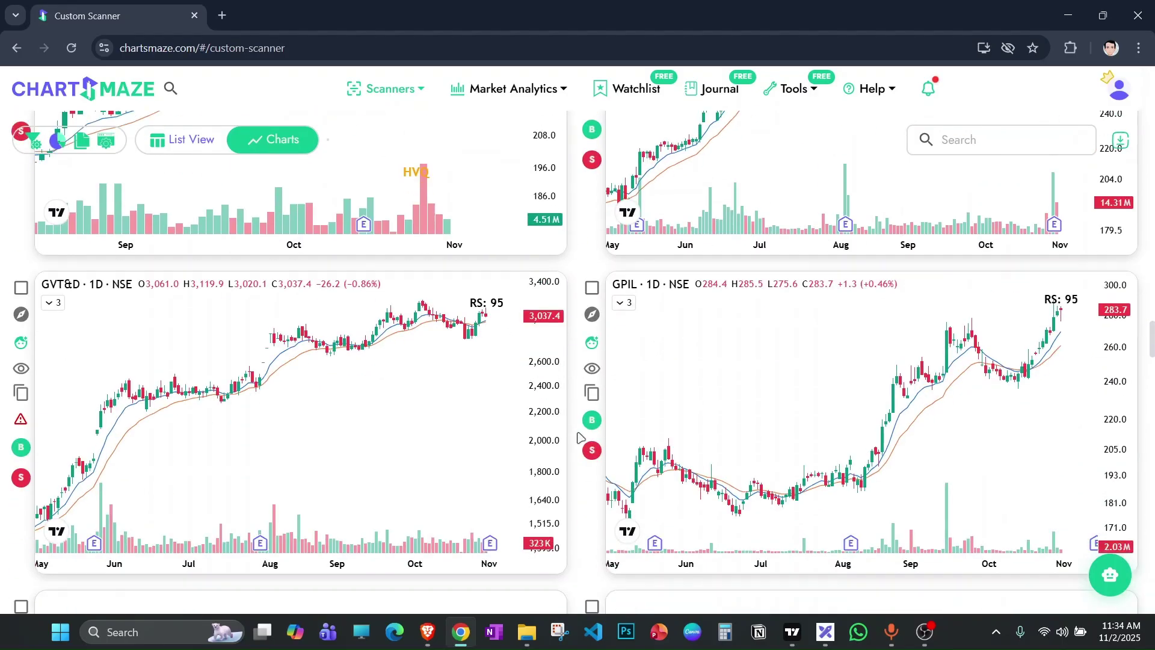
pyautogui.scroll(8, 580, 438)
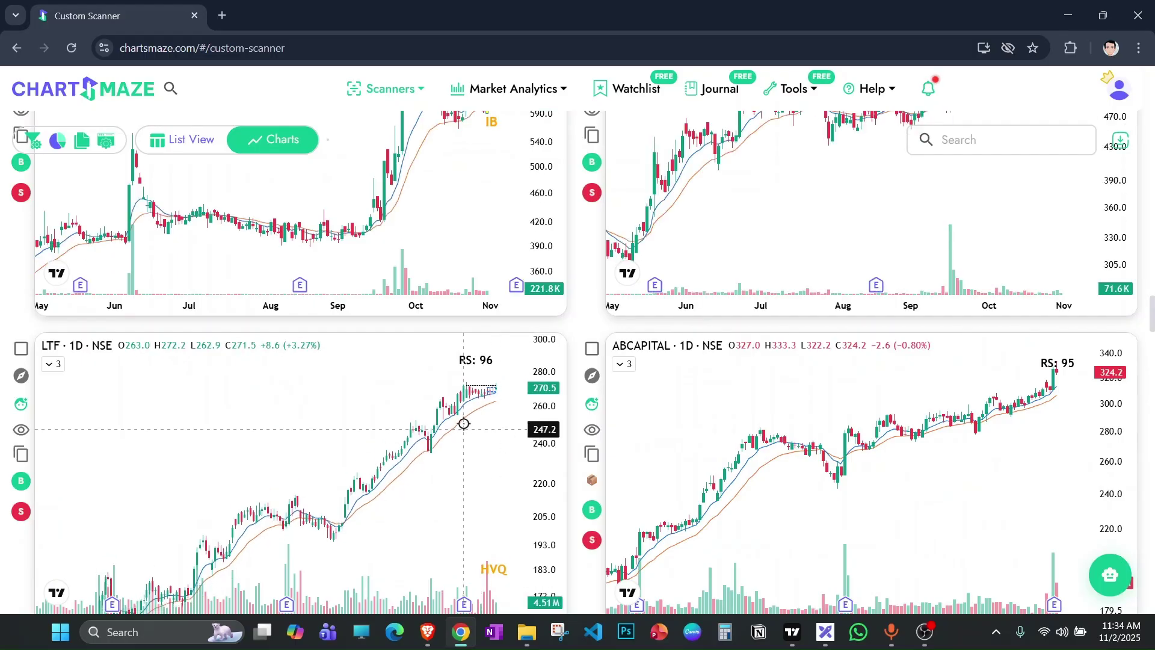
# Search LTF and add the L&T Finance NSE chart to the Actionable watchlist.
pyautogui.hotkey('alt', 'Tab')
pyautogui.write('LTF')
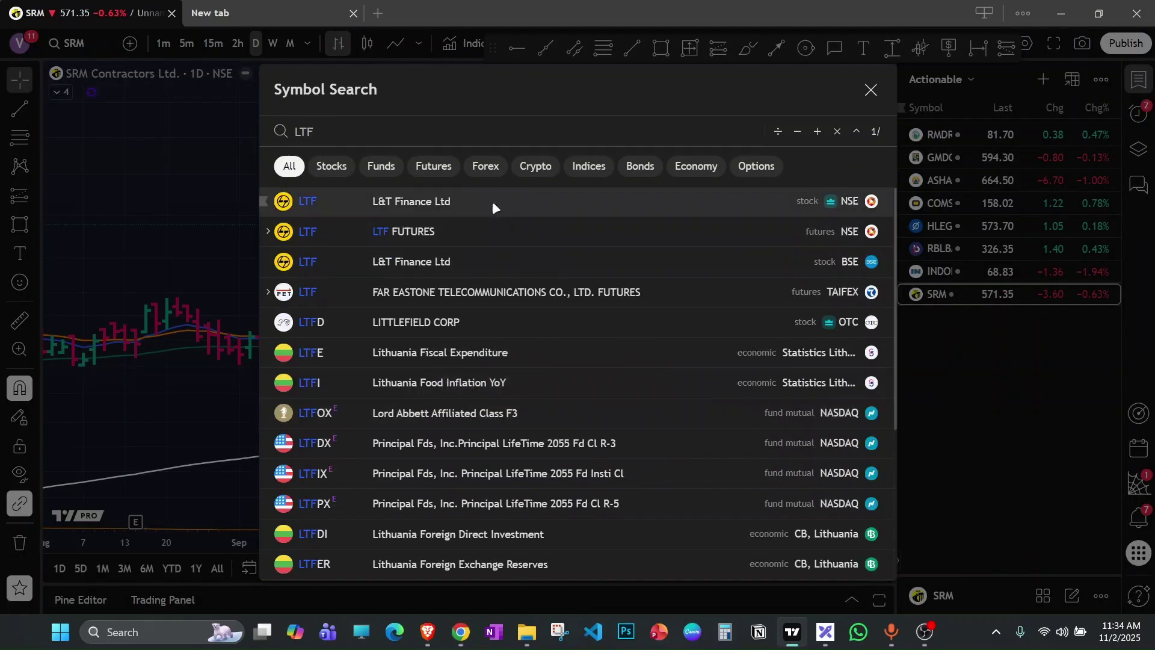
pyautogui.click(493, 199)
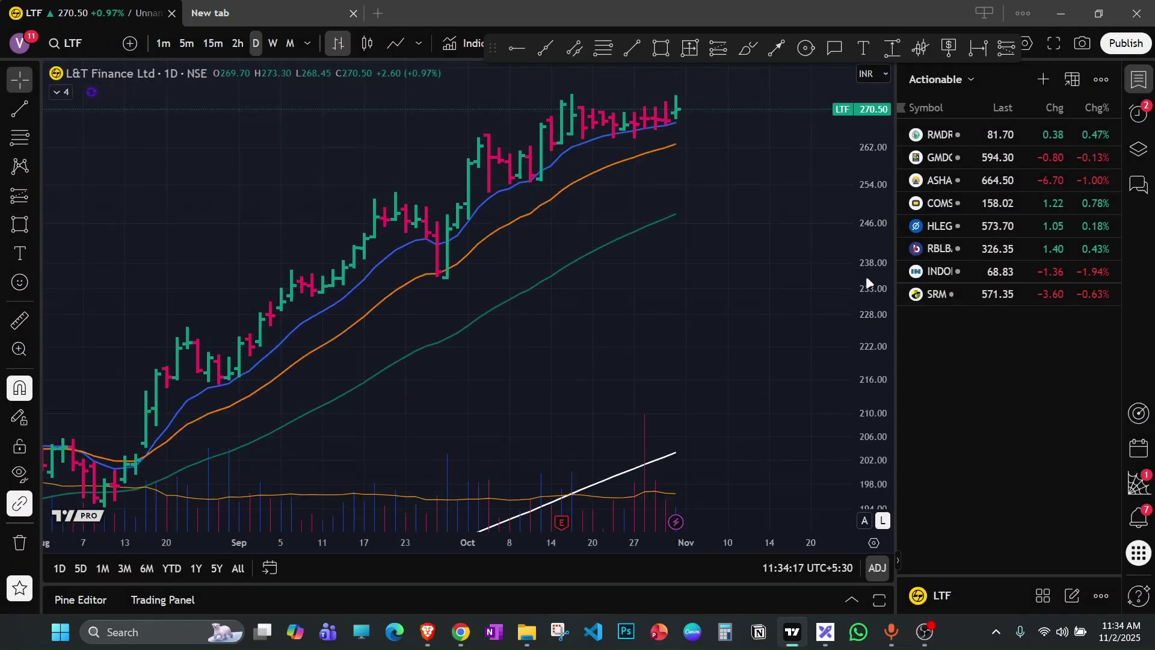
pyautogui.hotkey('alt', 'w')
# Look over the LTF chart, briefly compare it with RBL Bank, then return to ChartsMaze.
pyautogui.scroll(2, 765, 372)
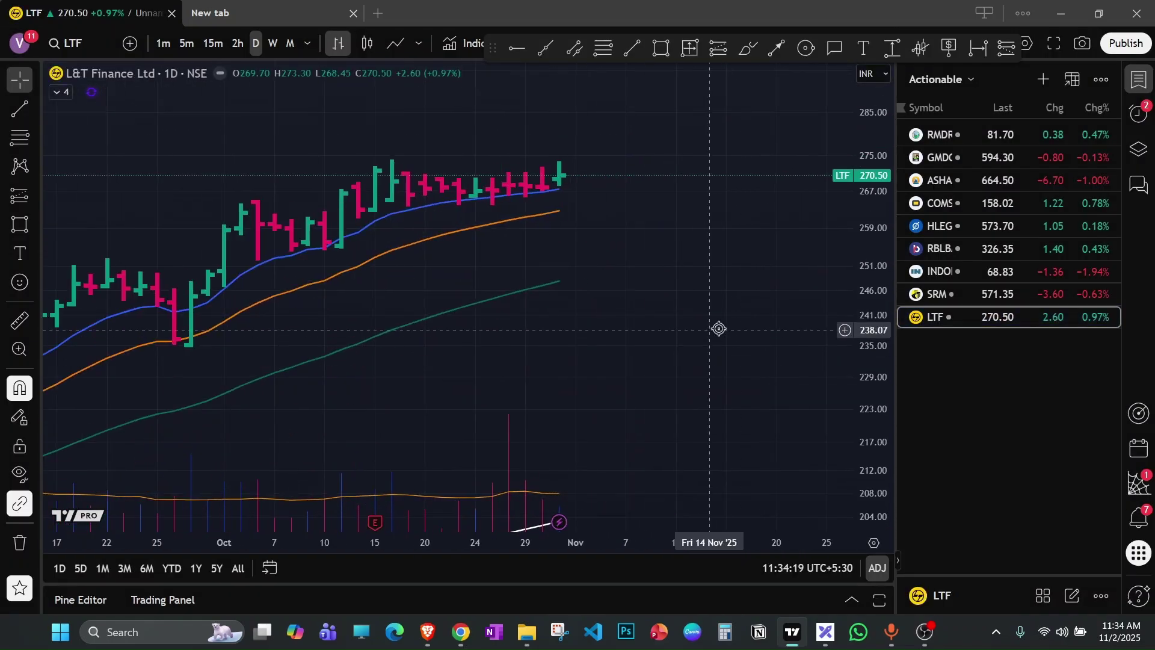
pyautogui.scroll(2, 719, 328)
pyautogui.click(955, 248)
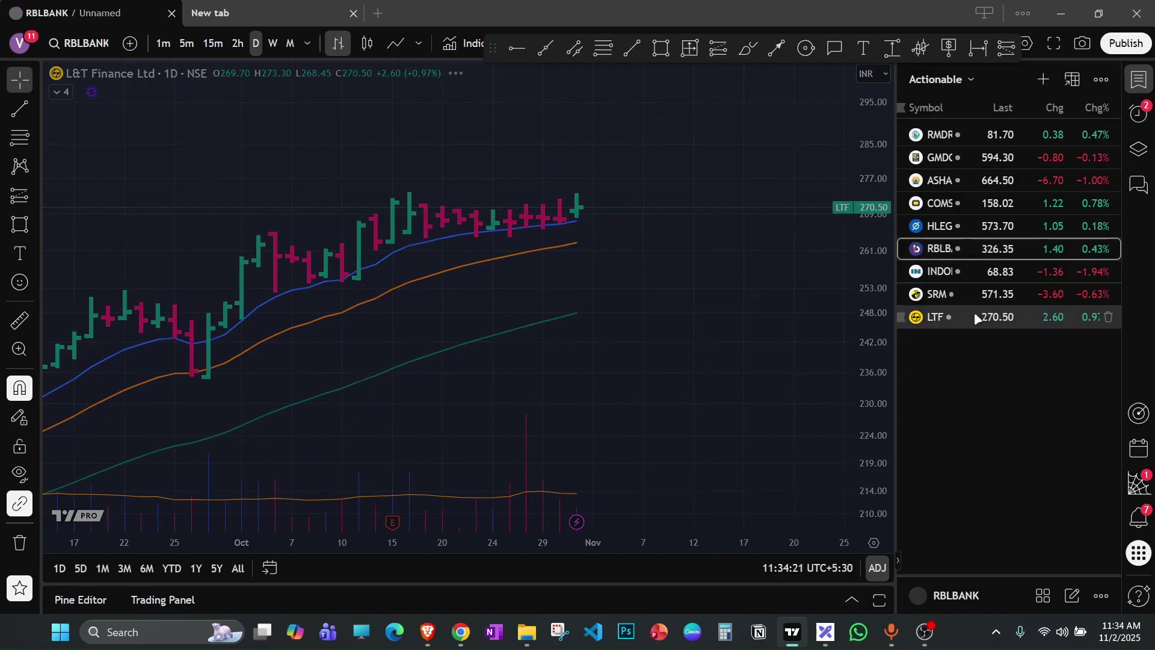
pyautogui.click(987, 318)
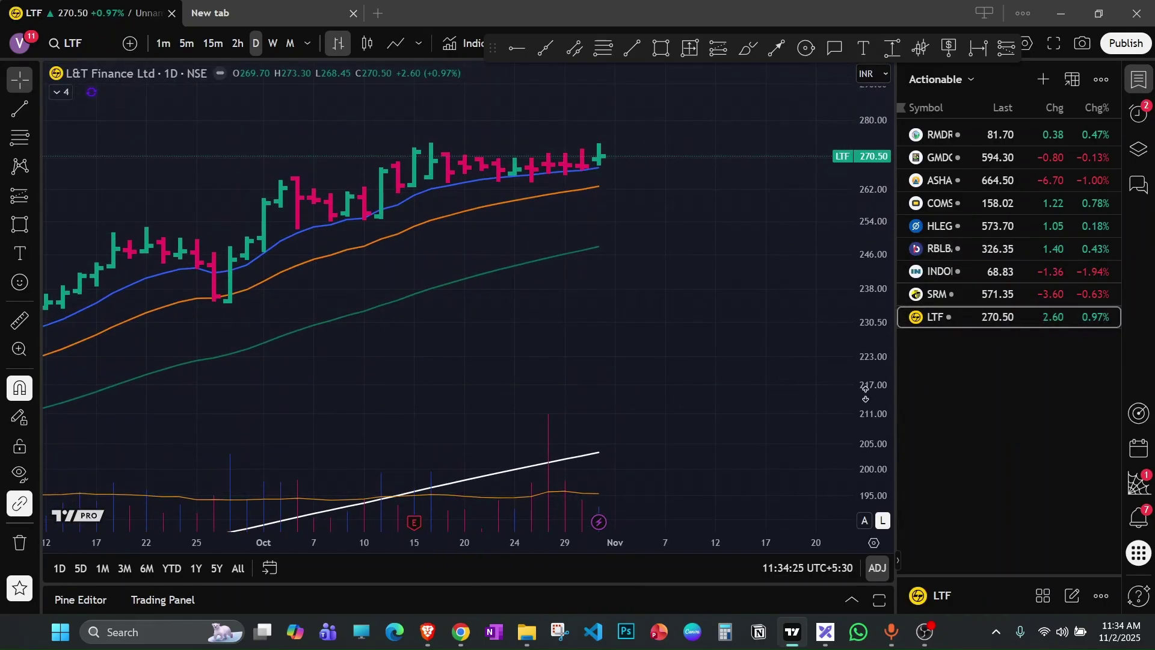
pyautogui.scroll(-5, 764, 434)
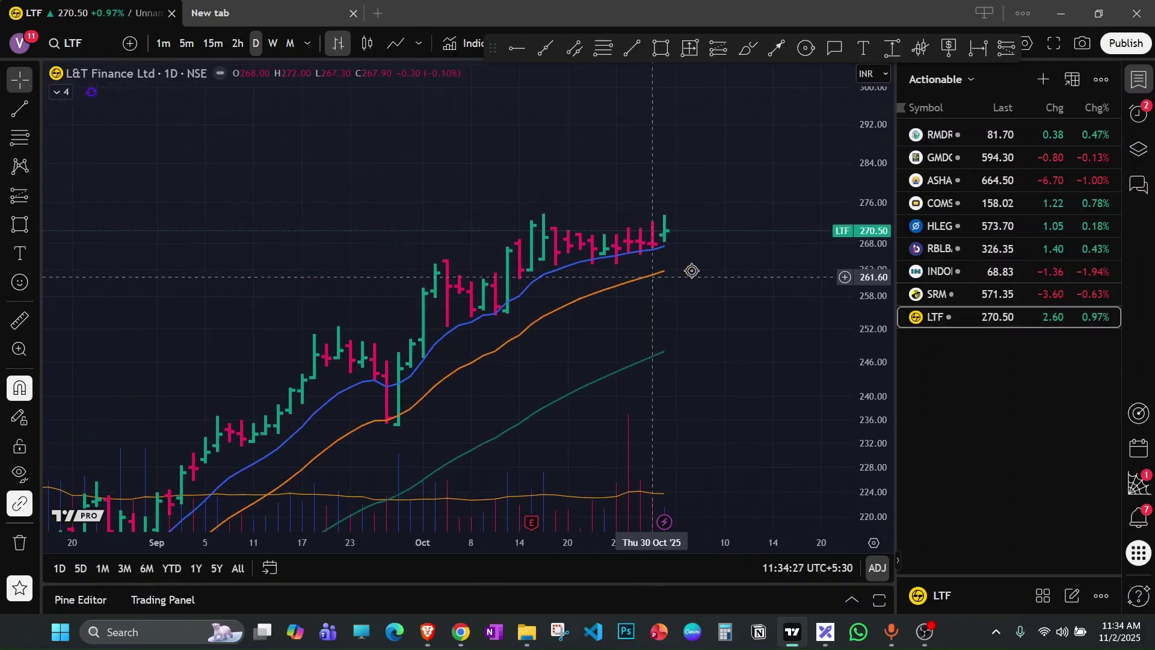
pyautogui.scroll(3, 735, 224)
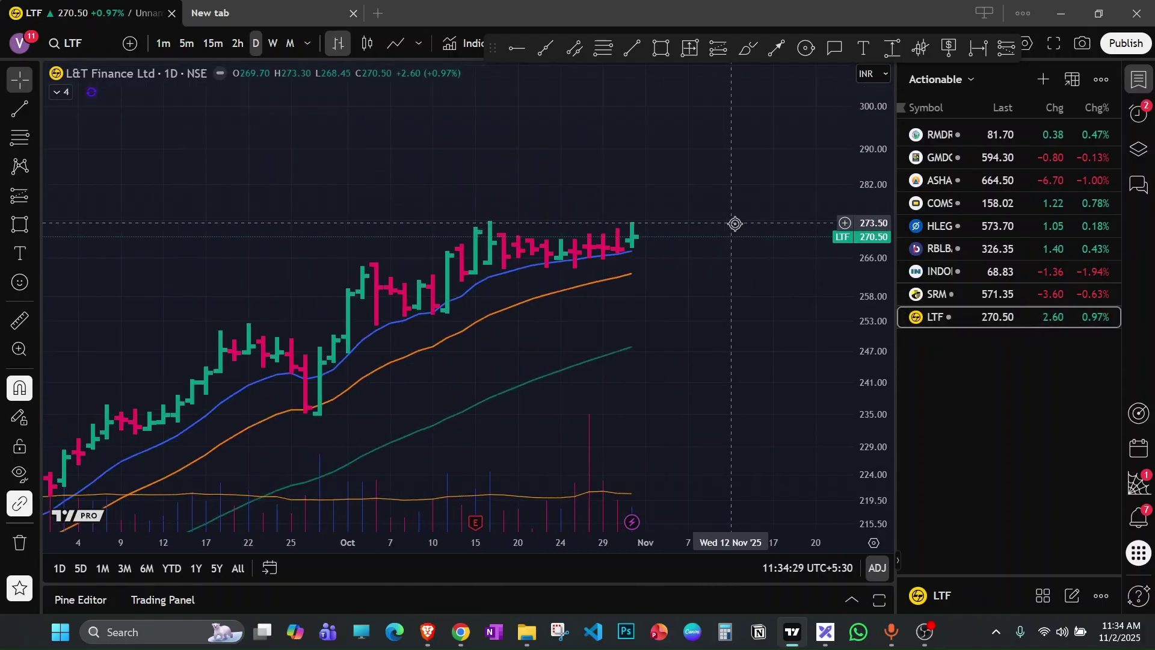
pyautogui.hotkey('alt', 'Tab')
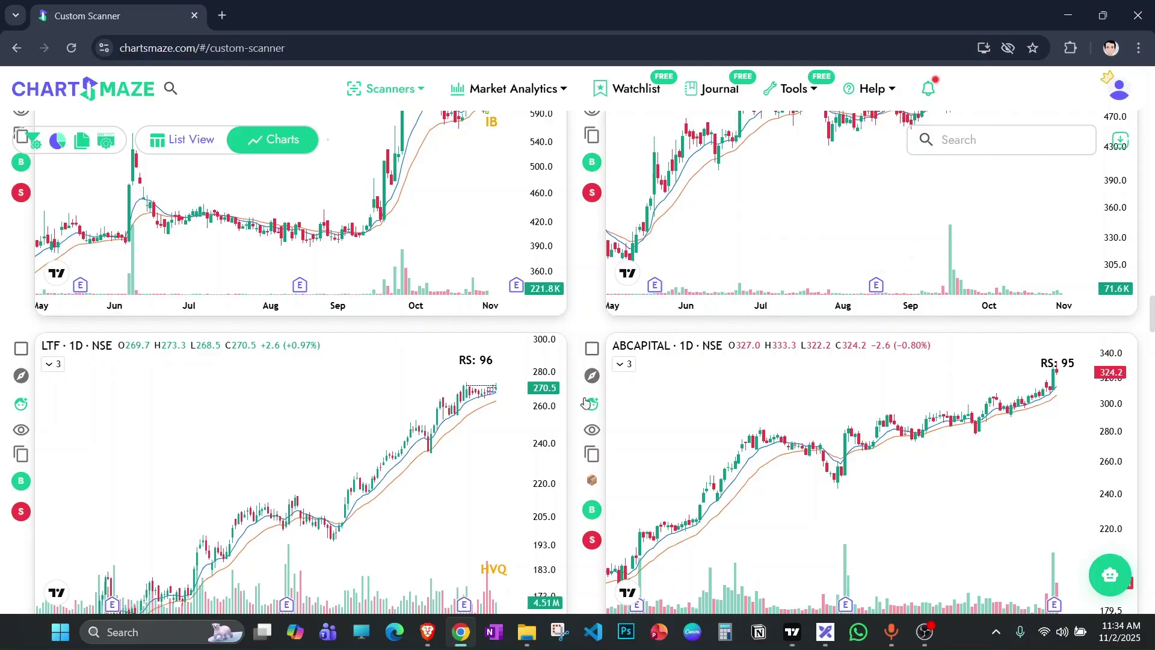
# Open Sector Analytics and show the industries within the Metals & Mining sector.
pyautogui.scroll(-6, 585, 402)
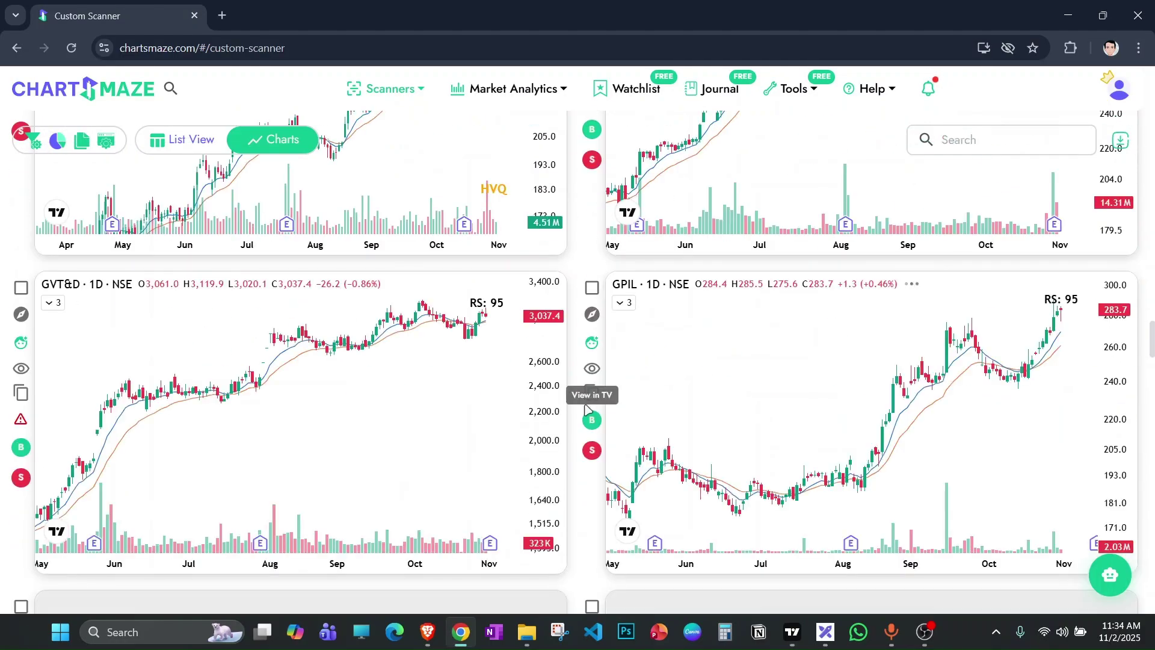
pyautogui.moveTo(512, 90)
pyautogui.click(497, 127)
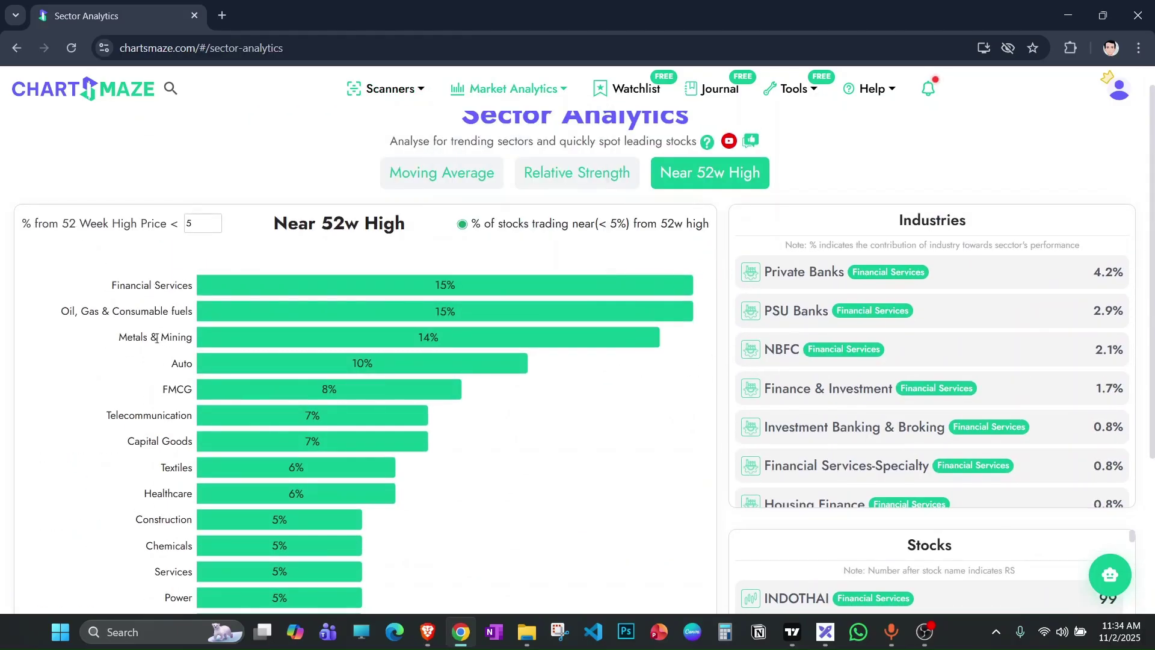
pyautogui.click(134, 339)
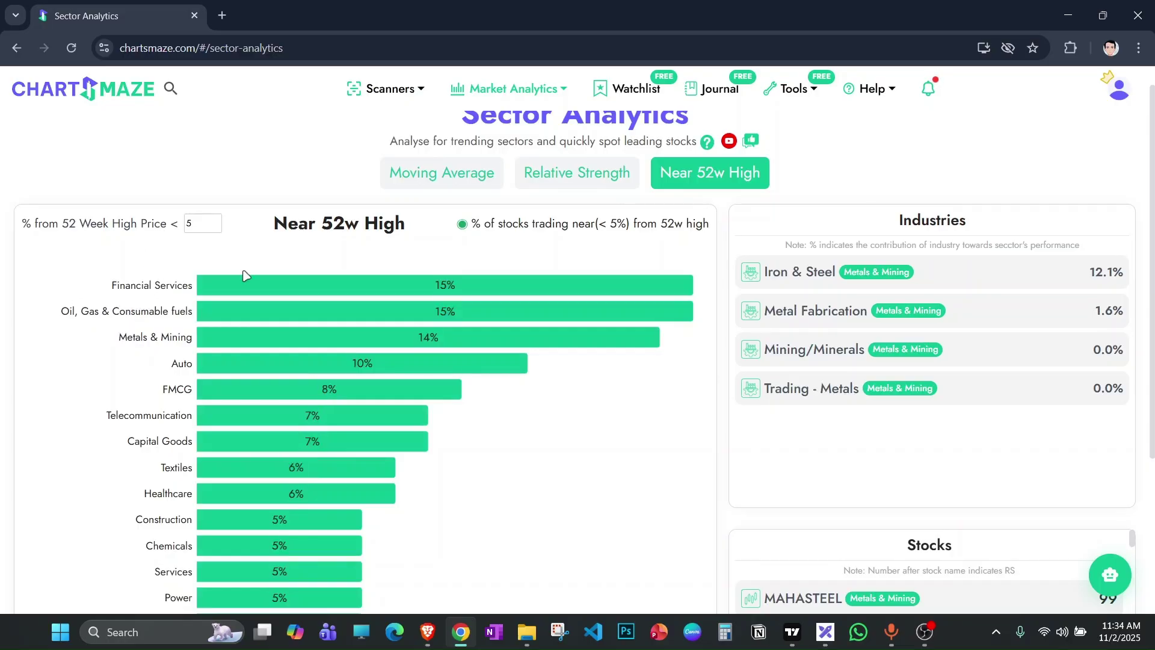
# Reopen the Custom Scanner results and switch them to the Charts view.
pyautogui.moveTo(385, 95)
pyautogui.click(557, 131)
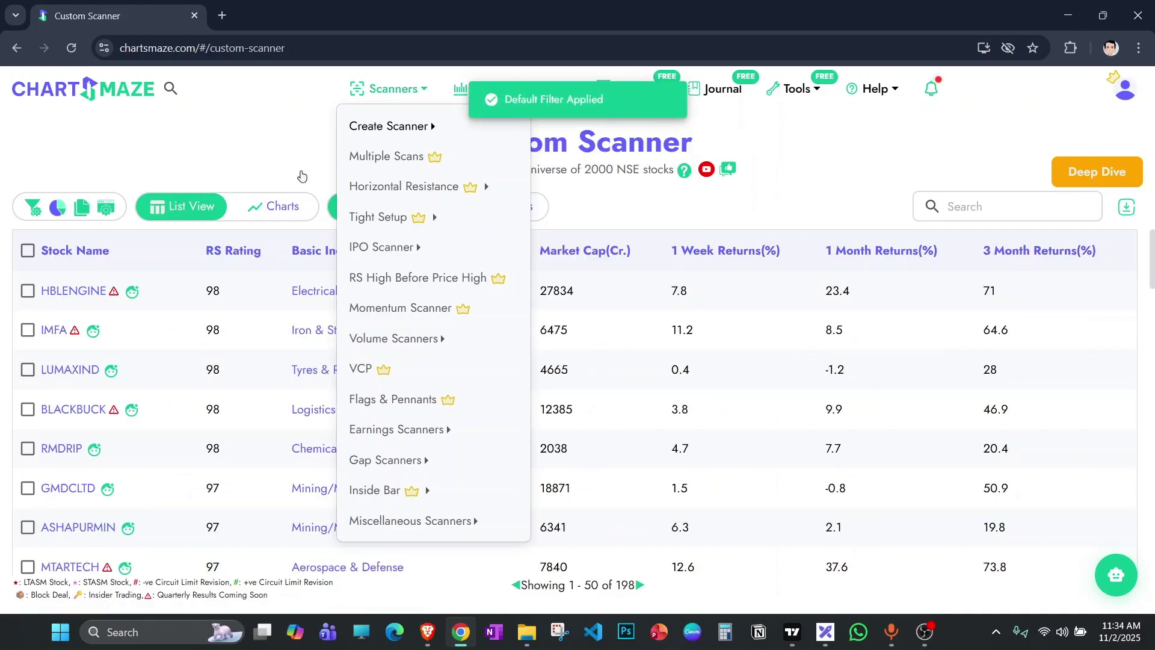
pyautogui.click(279, 211)
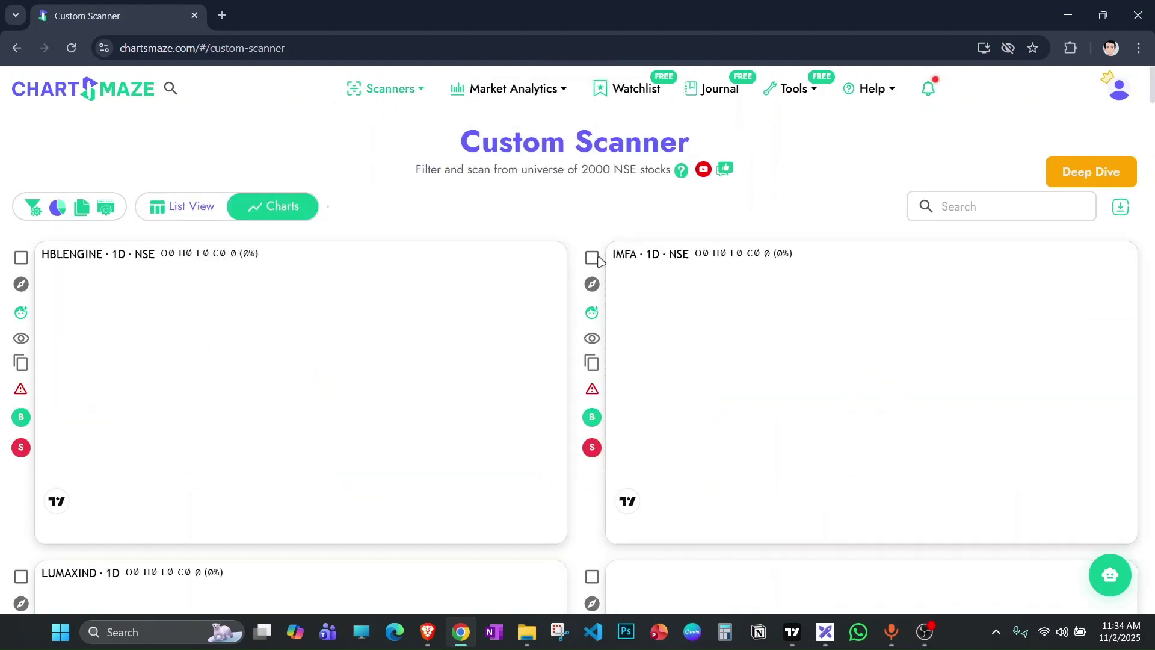
# Scroll the chart grid down to the LTF and ABCAPITAL row.
pyautogui.scroll(-10, 593, 388)
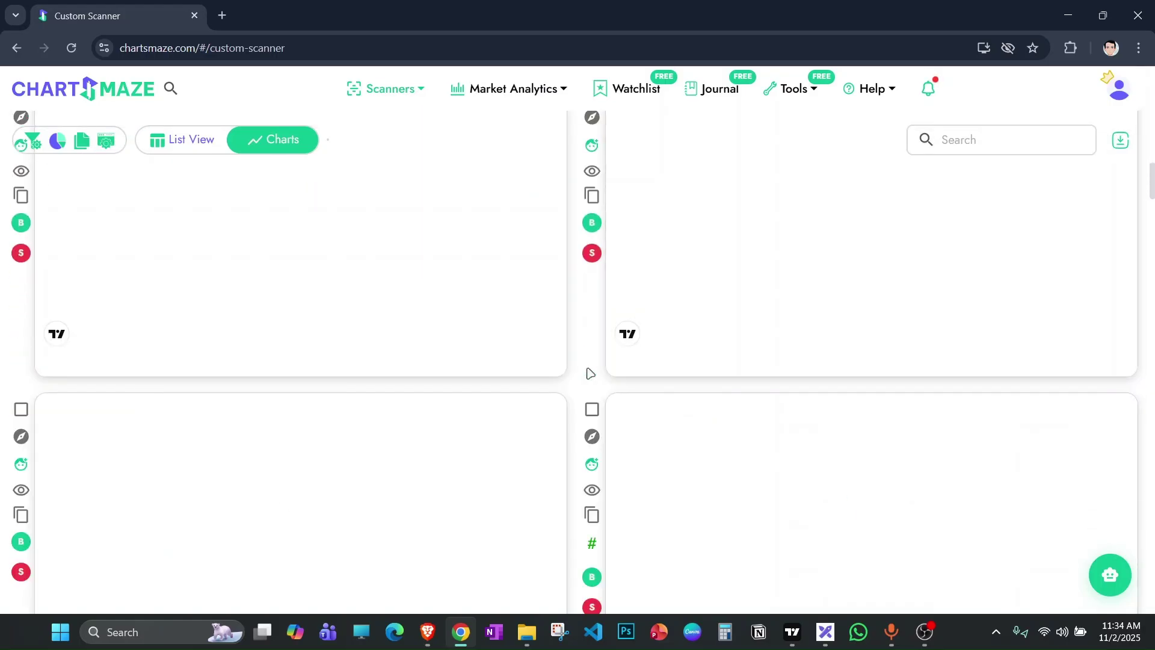
pyautogui.scroll(-9, 590, 373)
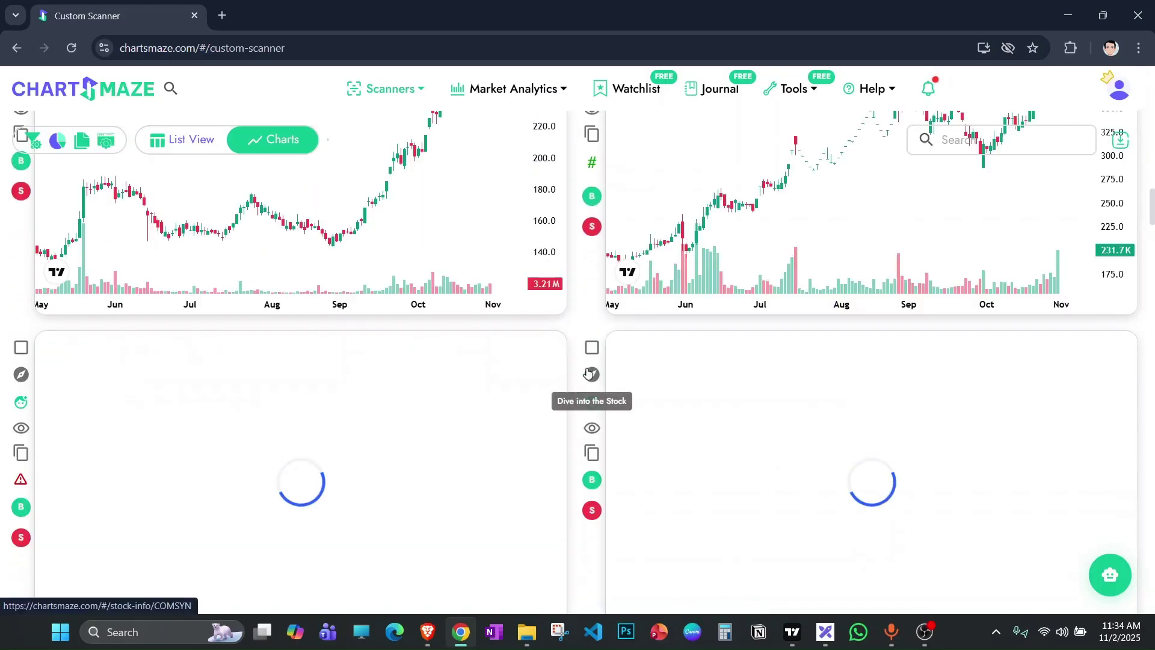
pyautogui.scroll(-1, 590, 373)
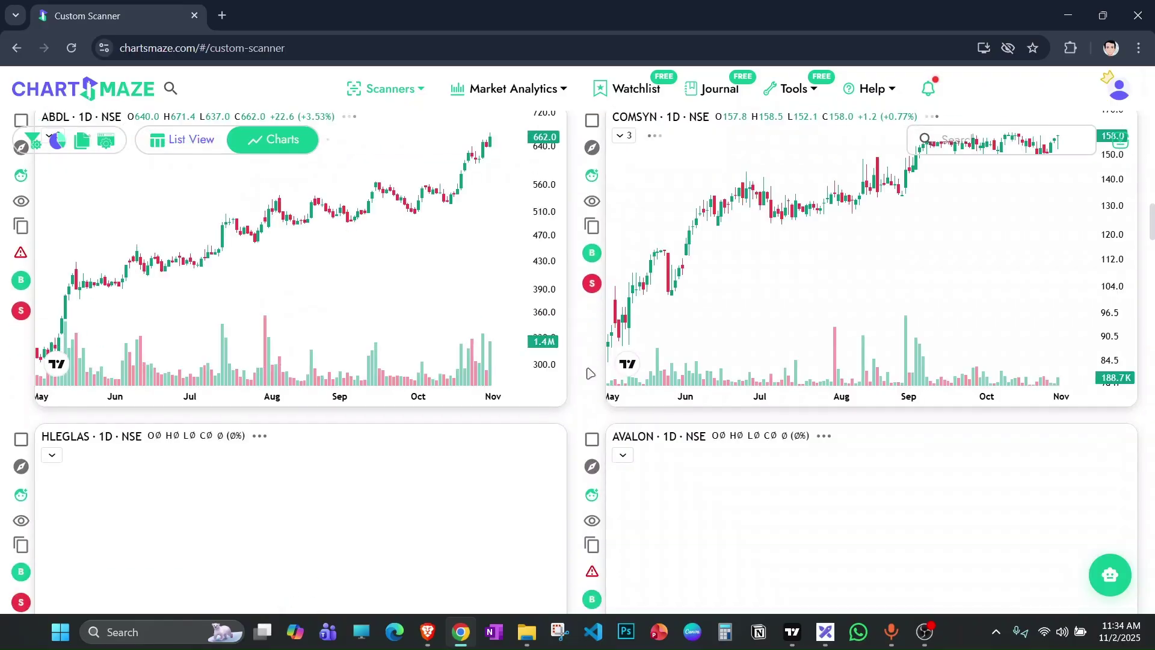
pyautogui.scroll(-4, 590, 373)
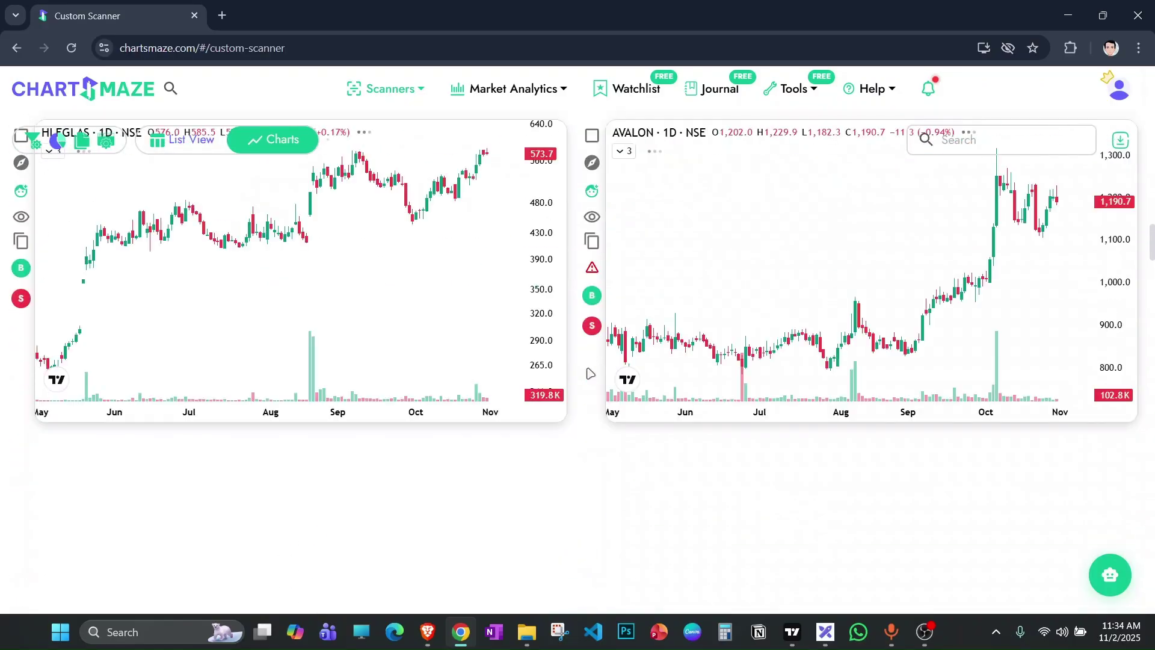
pyautogui.scroll(-8, 590, 373)
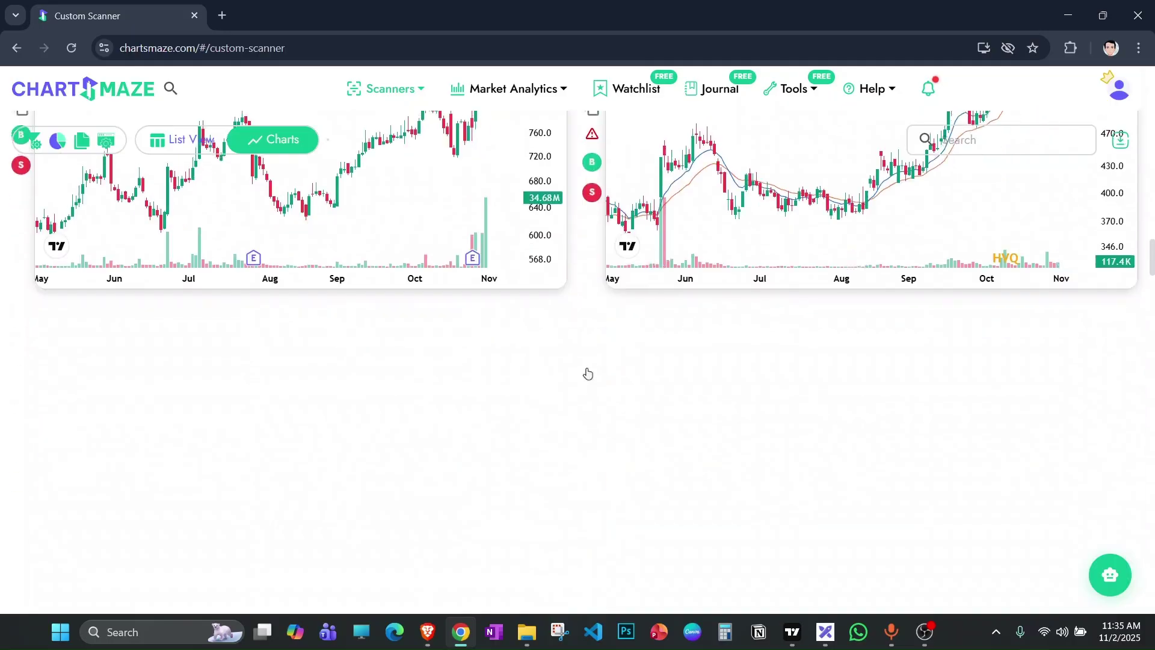
pyautogui.scroll(-3, 582, 376)
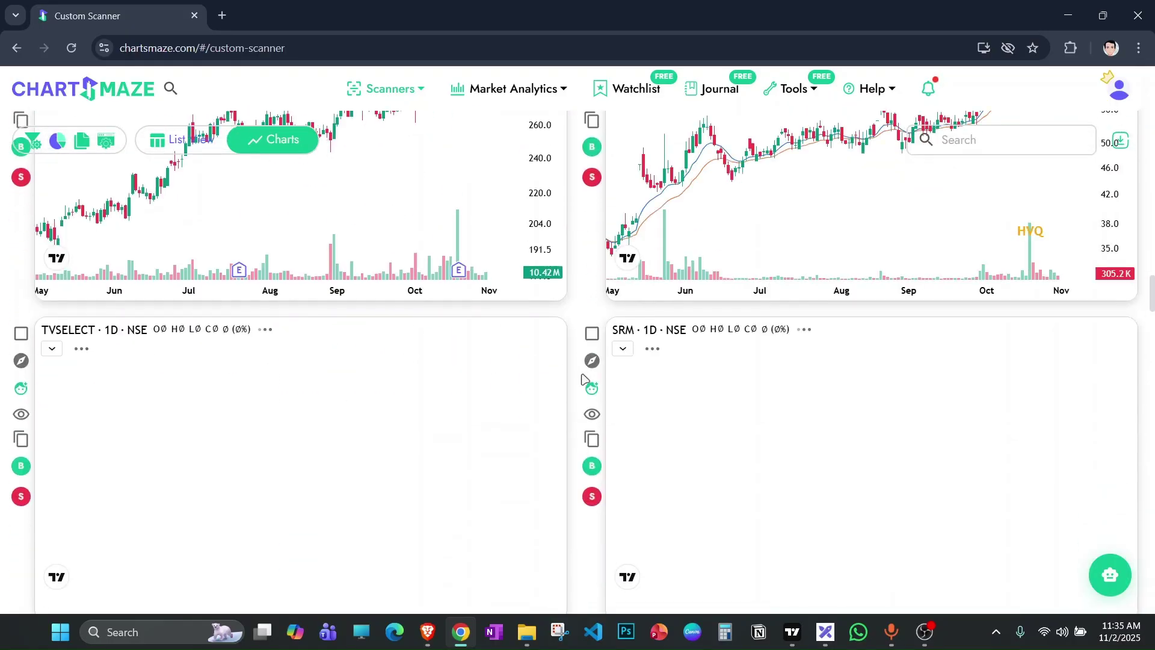
pyautogui.scroll(-3, 583, 375)
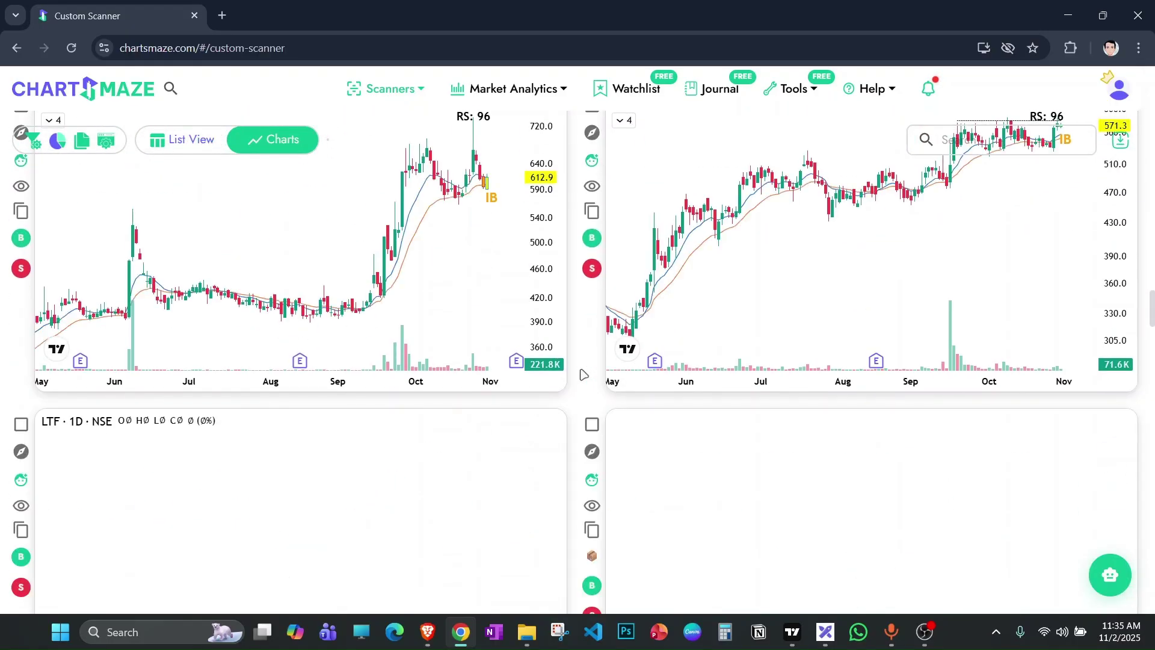
pyautogui.scroll(-3, 583, 374)
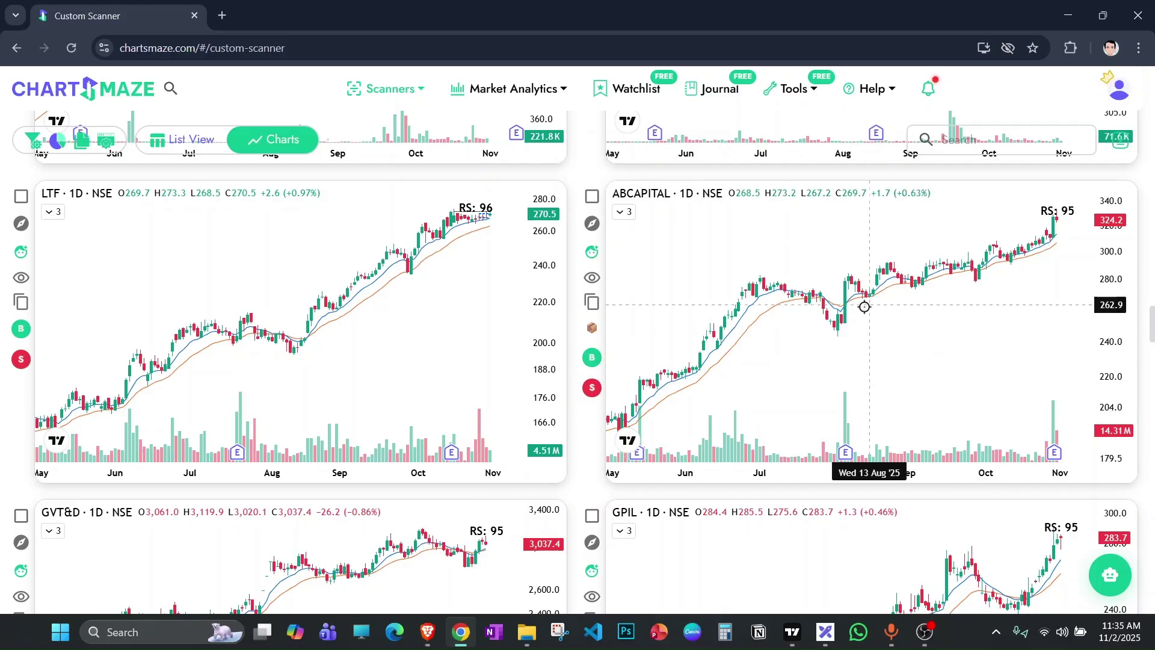
# Scroll the scanner grid down to the GRMOVER and PREMEXPLN row, dismissing a stray context menu.
pyautogui.scroll(-4, 591, 323)
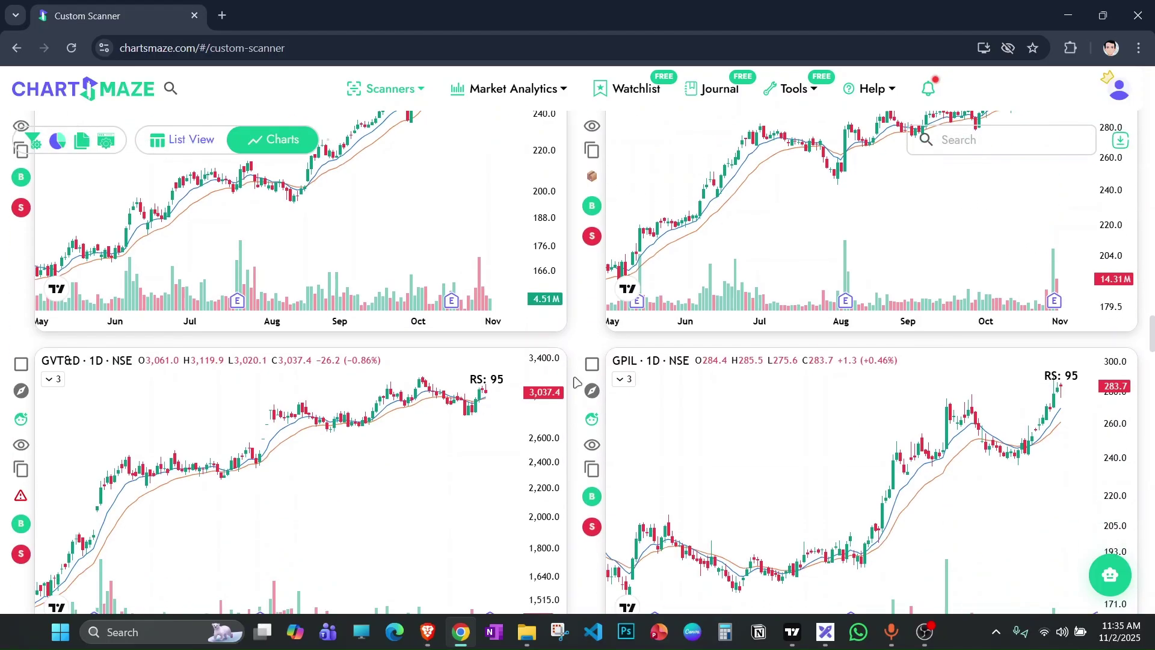
pyautogui.scroll(-5, 579, 352)
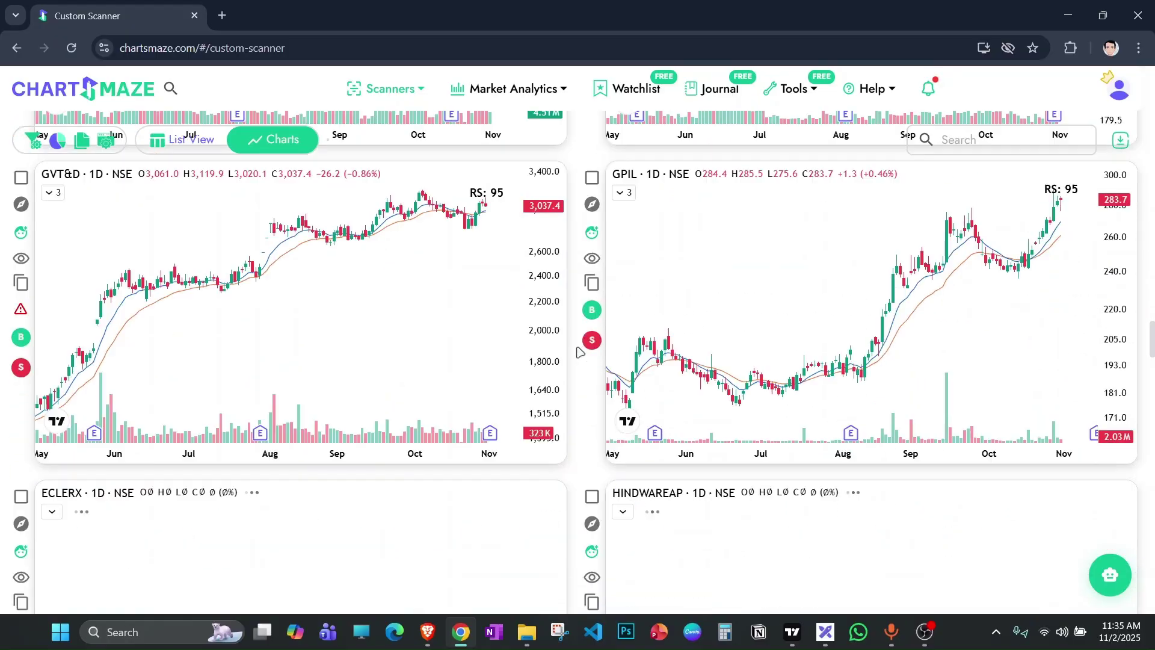
pyautogui.scroll(-4, 579, 352)
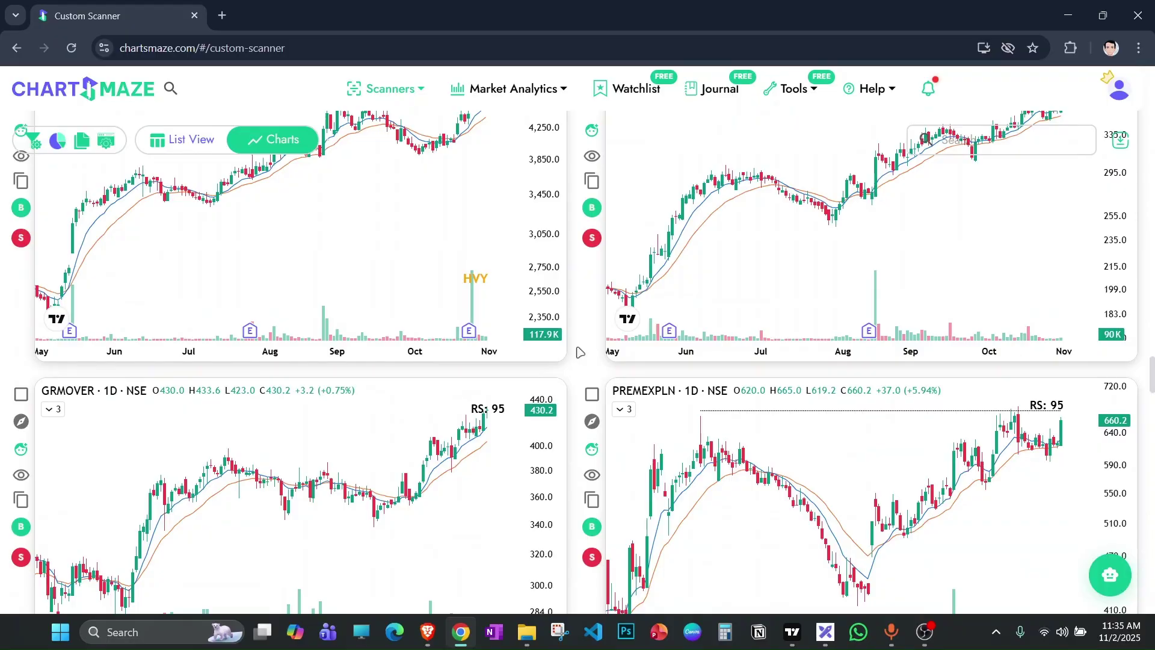
pyautogui.scroll(-1, 579, 352)
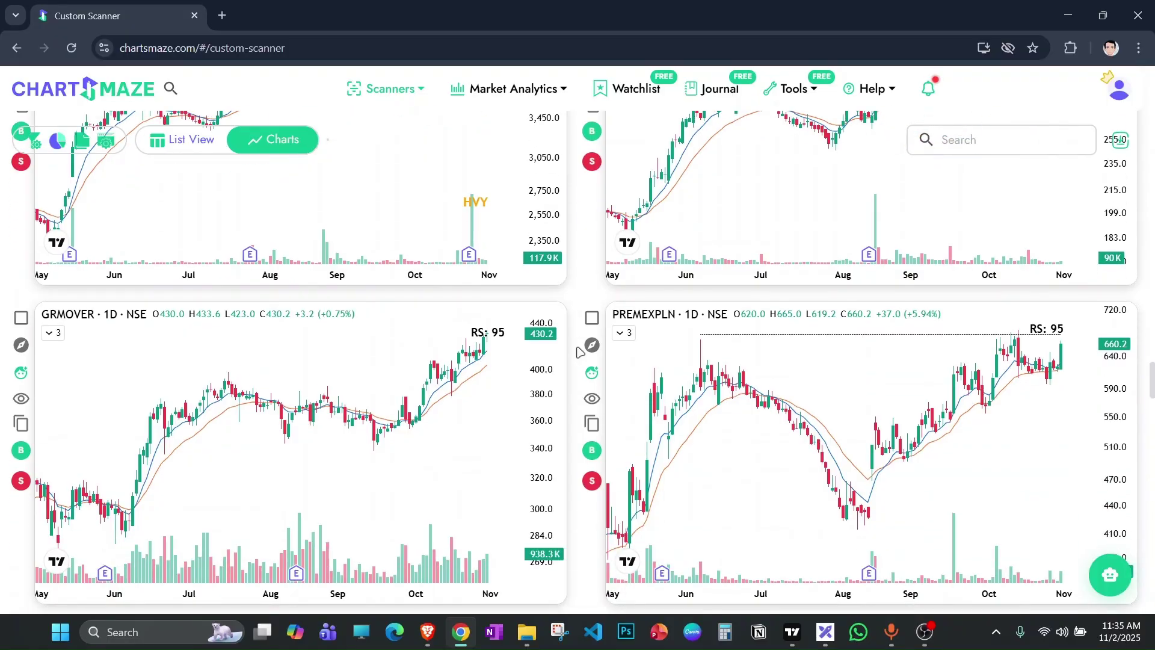
pyautogui.scroll(-2, 580, 352)
pyautogui.rightClick(579, 352)
pyautogui.press('Escape')
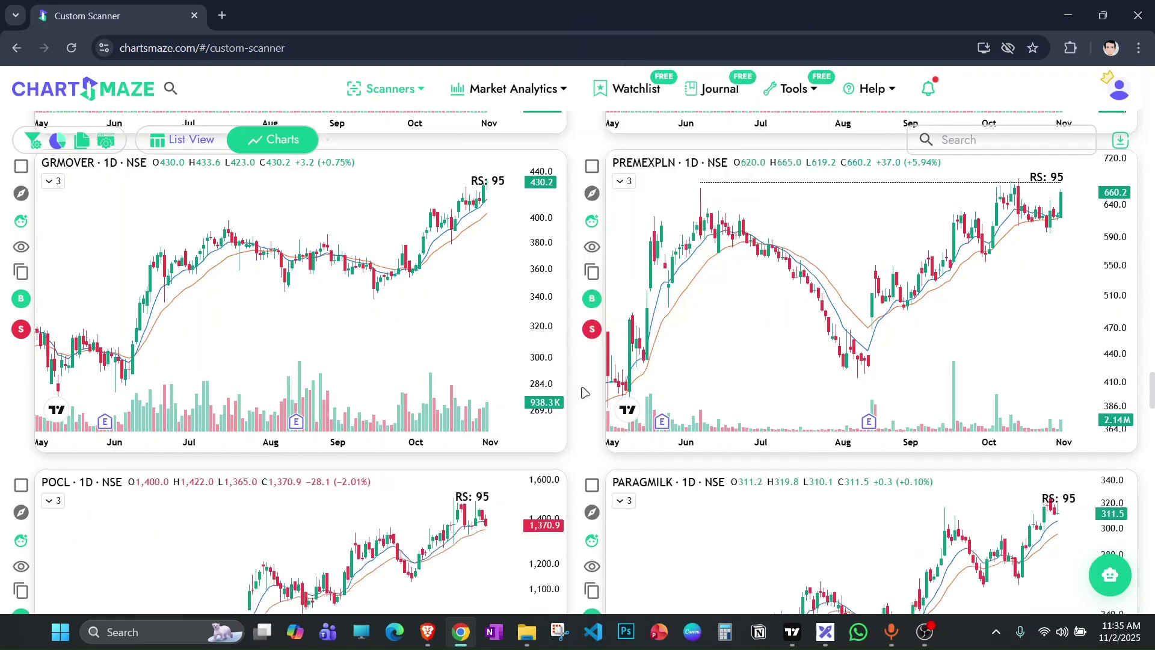
# Zoom the PREMEXPLN chart in to its most recent months.
pyautogui.scroll(-4, 596, 408)
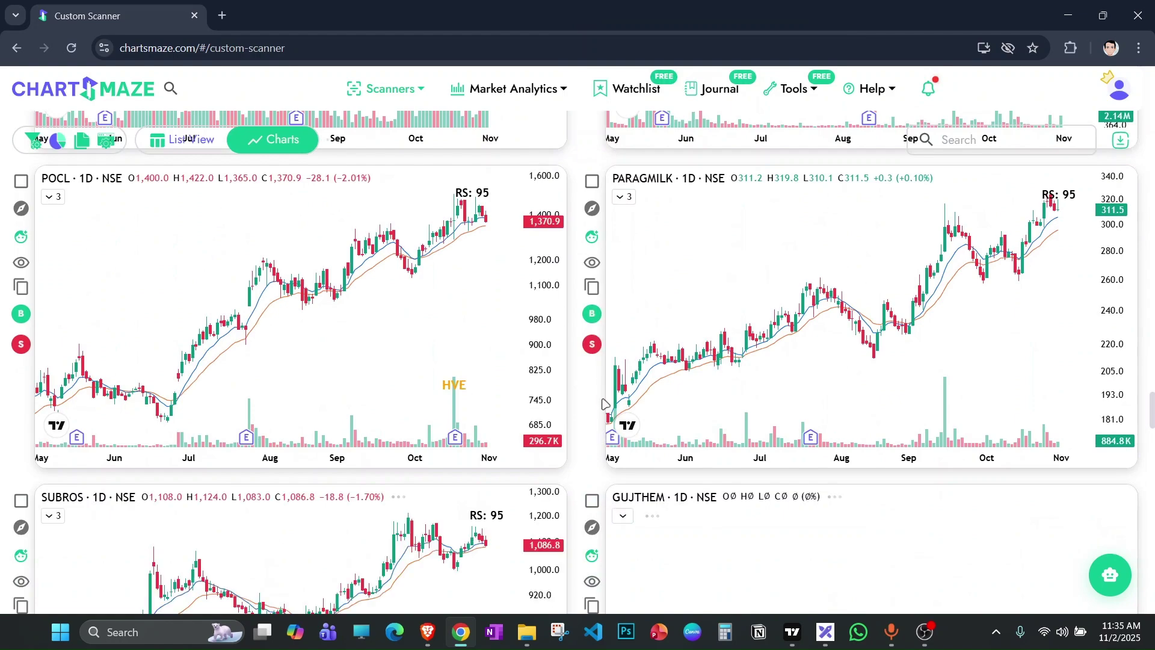
pyautogui.scroll(4, 596, 386)
pyautogui.scroll(1, 600, 385)
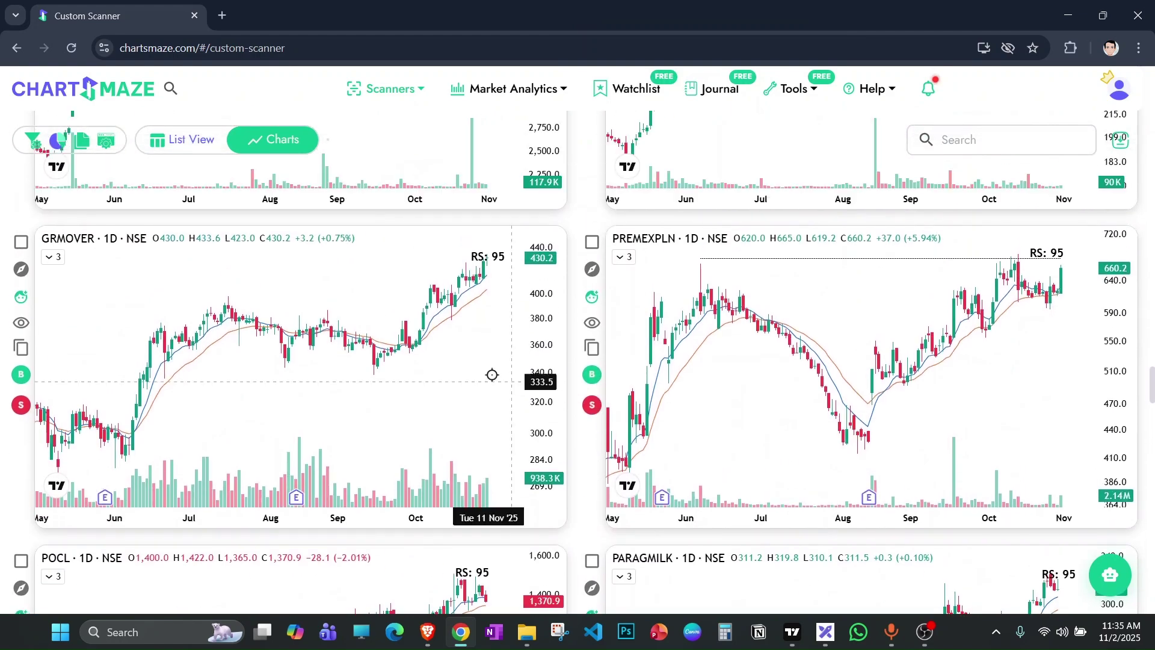
pyautogui.scroll(3, 490, 373)
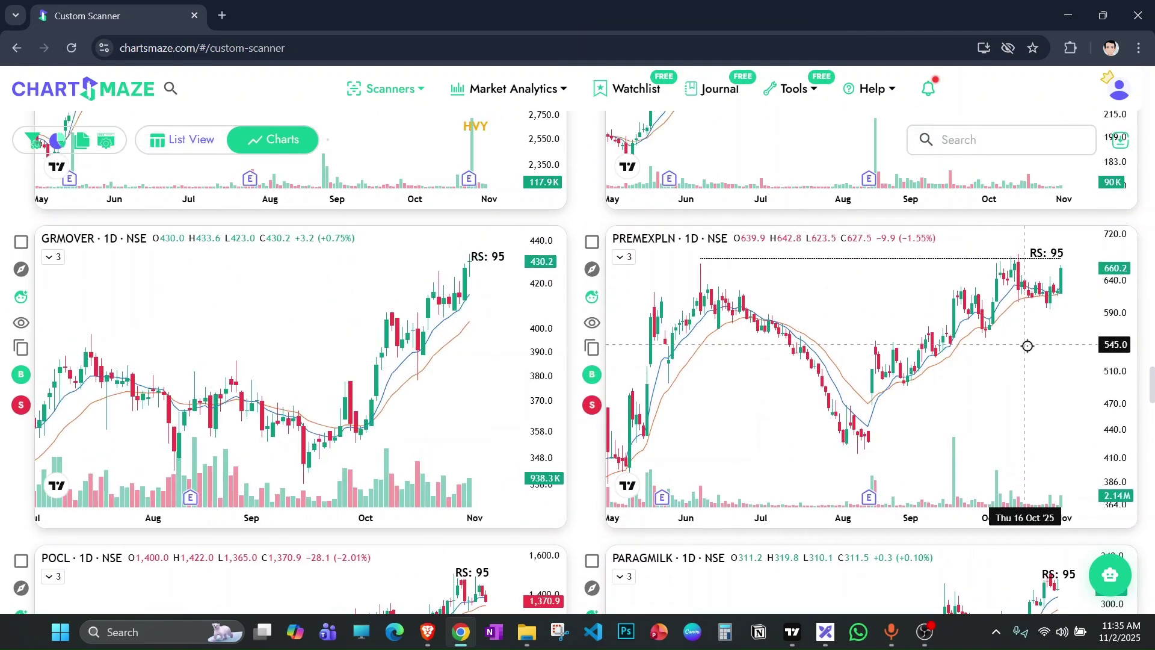
pyautogui.scroll(-3, 1077, 348)
pyautogui.scroll(-2, 953, 361)
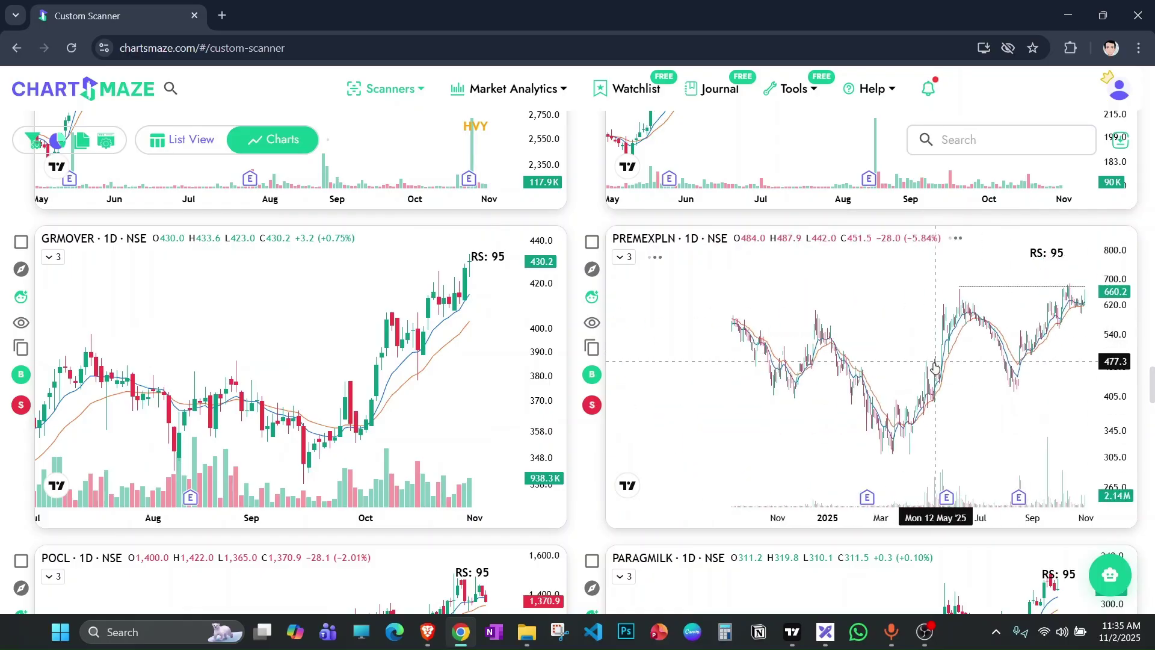
pyautogui.scroll(3, 934, 367)
pyautogui.scroll(3, 934, 366)
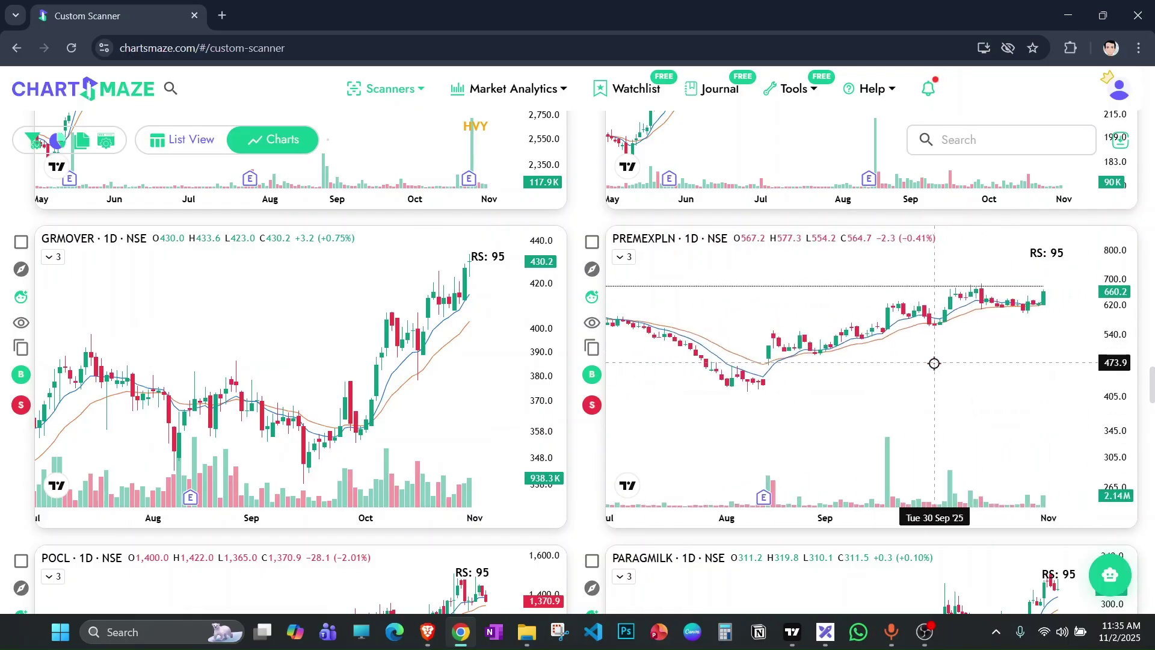
# Look up Premier Explosives (PREMEXPLN) on NSE and add it to the Actionable watchlist.
pyautogui.hotkey('alt', 'Tab')
pyautogui.write('PRE')
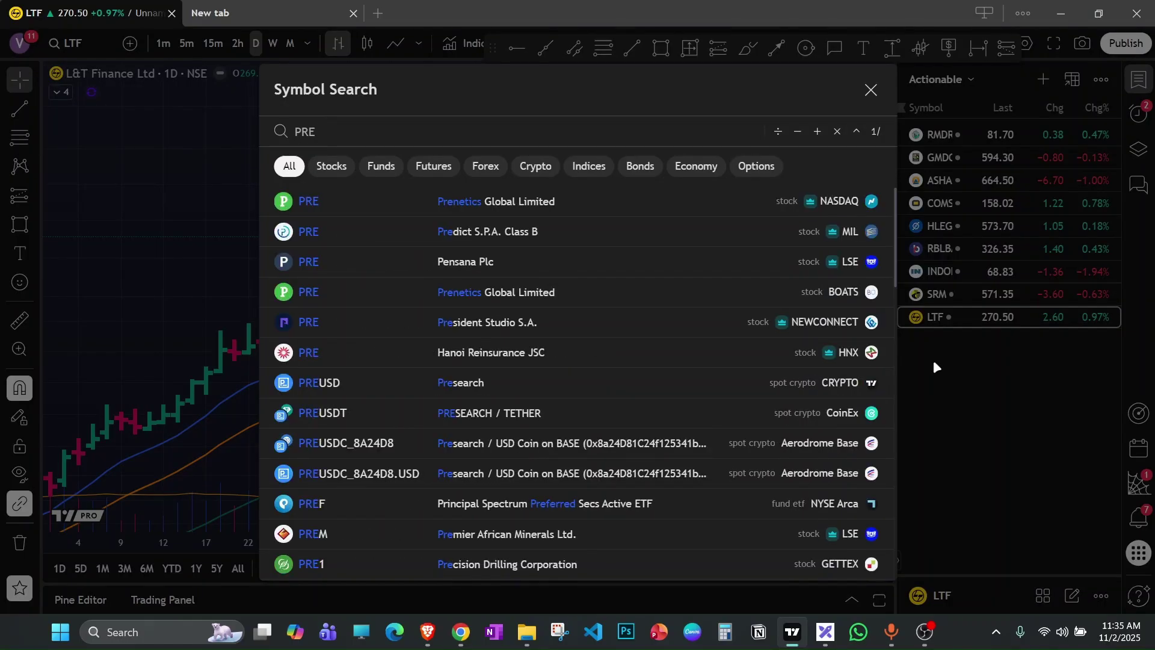
pyautogui.hotkey('alt', 'Tab')
pyautogui.hotkey('alt', 'Tab')
pyautogui.write('MEX')
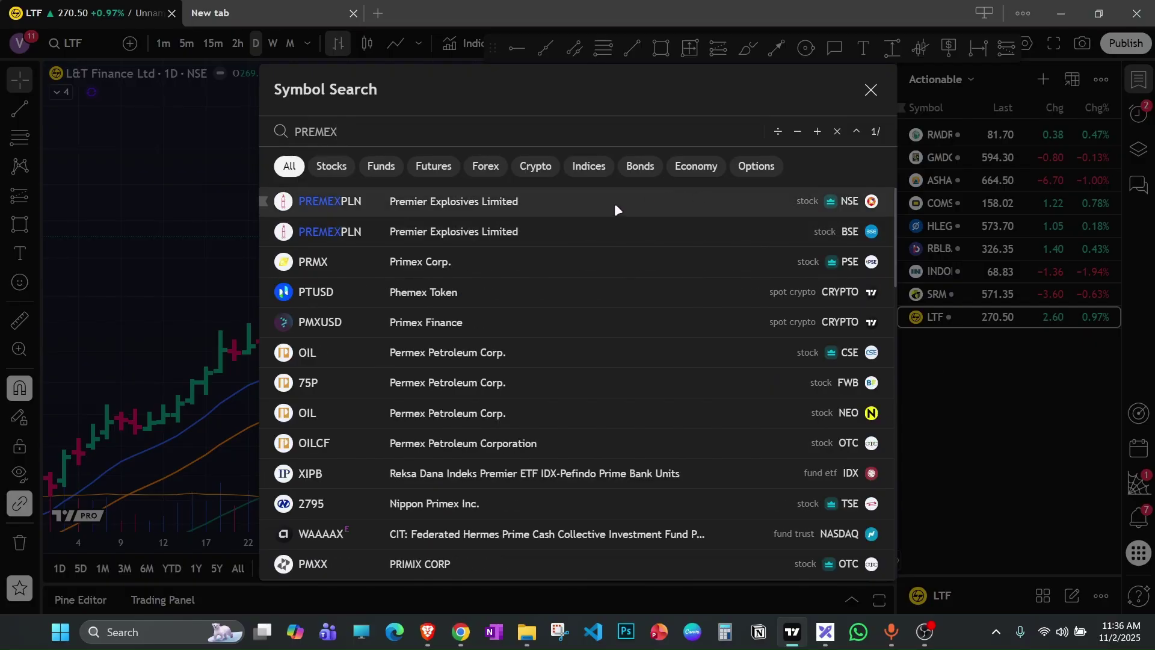
pyautogui.click(614, 202)
pyautogui.hotkey('alt', 'w')
pyautogui.scroll(-10, 851, 296)
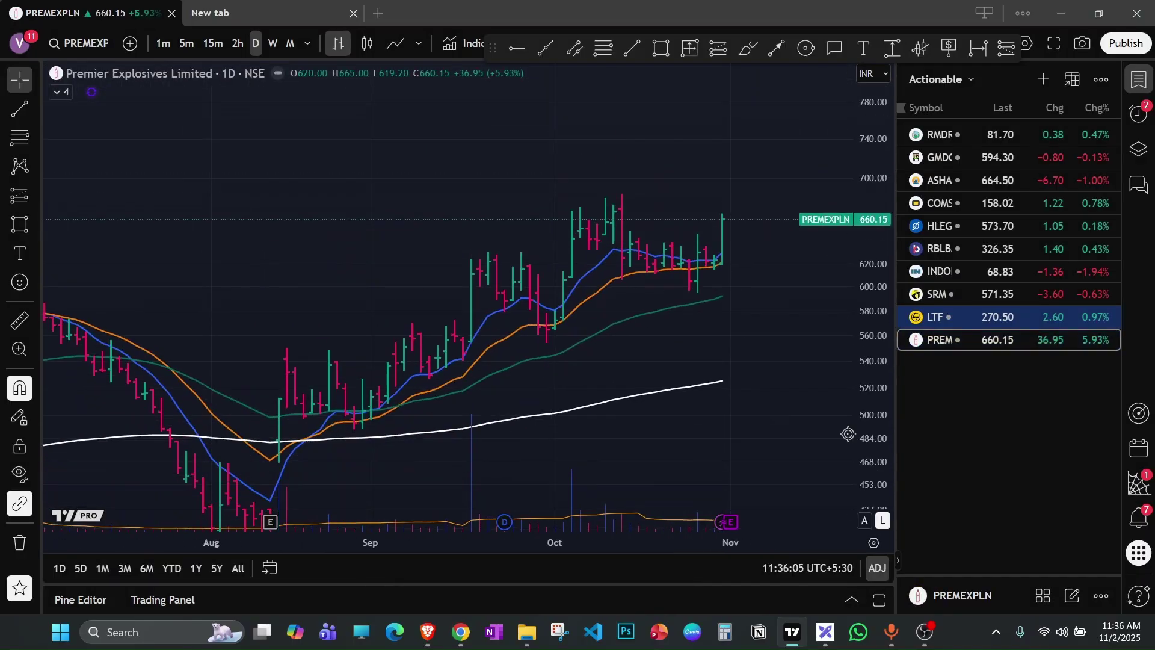
pyautogui.scroll(-5, 736, 258)
pyautogui.scroll(5, 765, 260)
# Back in the ChartsMaze scanner, scroll down and zoom into the POCL and GUJTHEM charts.
pyautogui.scroll(3, 761, 306)
pyautogui.hotkey('alt', 'Tab')
pyautogui.scroll(-4, 578, 358)
pyautogui.scroll(-3, 578, 358)
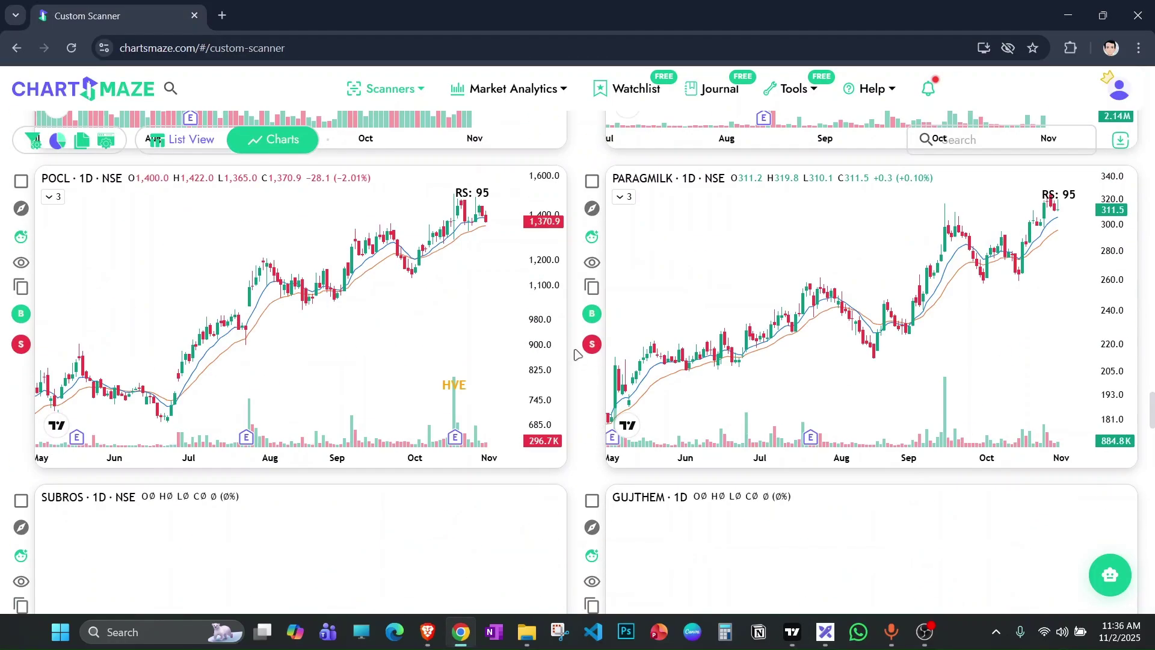
pyautogui.scroll(3, 456, 239)
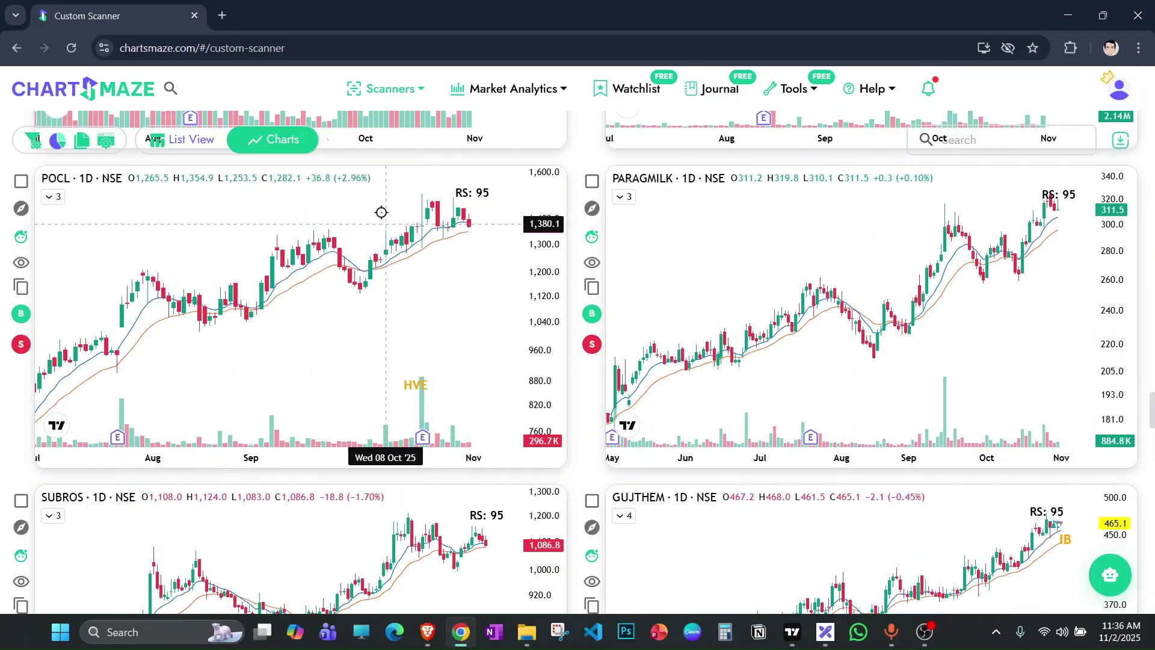
pyautogui.scroll(2, 423, 242)
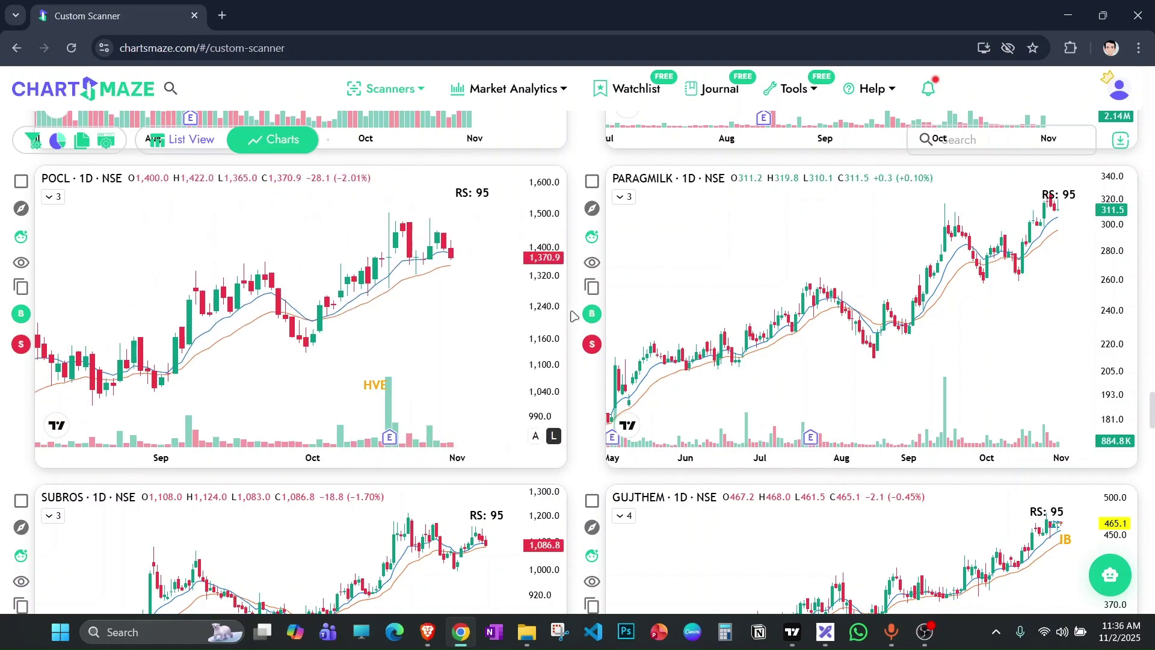
pyautogui.scroll(-3, 863, 382)
pyautogui.scroll(4, 954, 380)
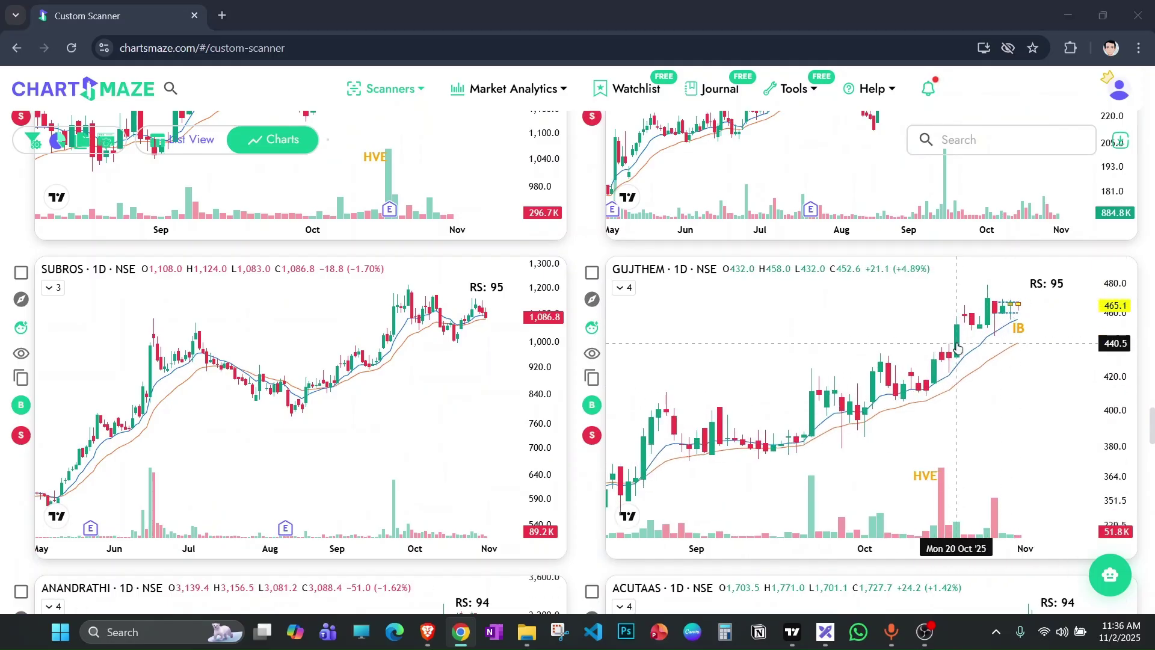
pyautogui.hotkey('alt', 'Tab')
# Load Gujarat Themis Biosyn (GUJTHEM) on NSE and add it to the Actionable watchlist.
pyautogui.write('GUJTH')
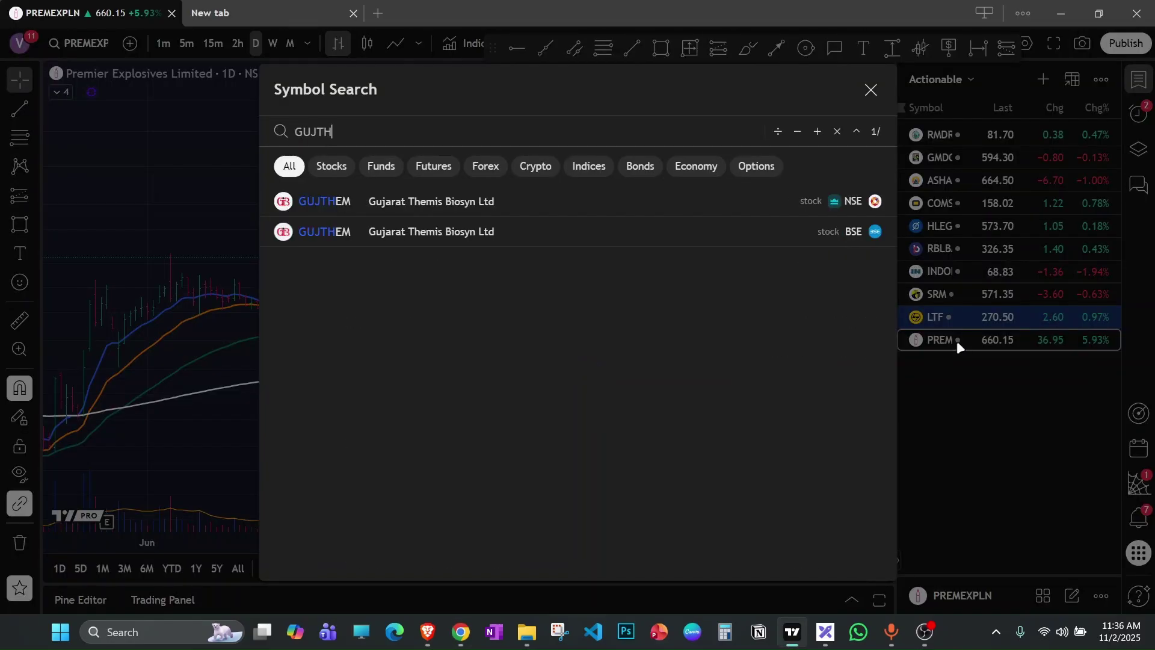
pyautogui.click(662, 201)
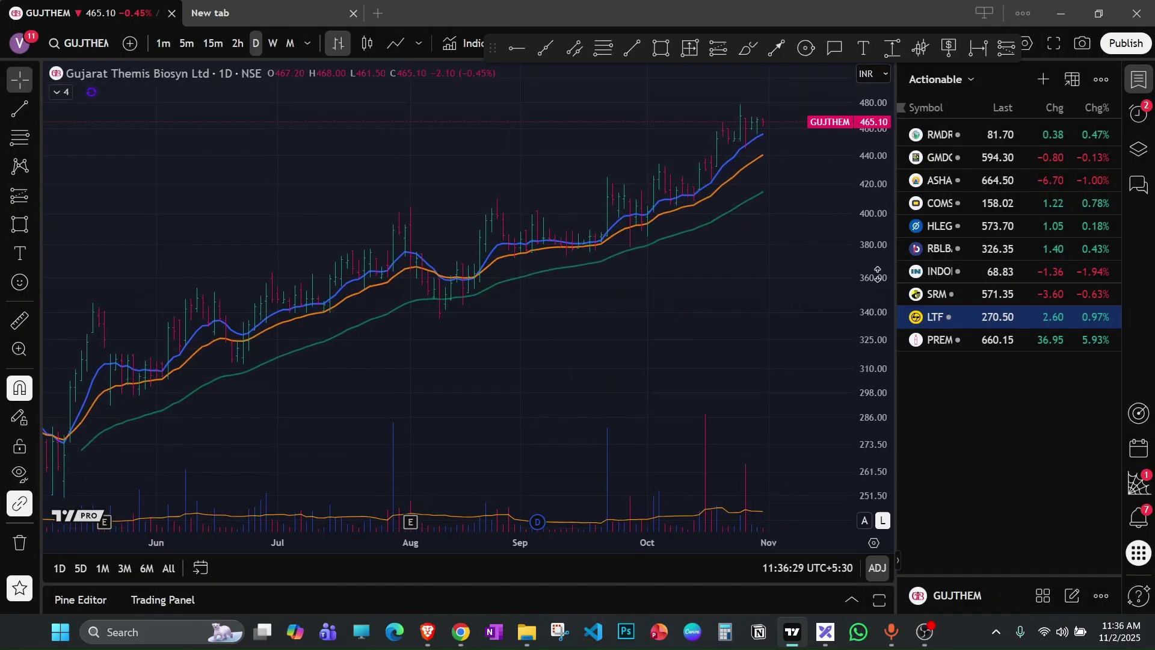
pyautogui.scroll(3, 759, 250)
pyautogui.scroll(2, 751, 422)
pyautogui.hotkey('alt', 'w')
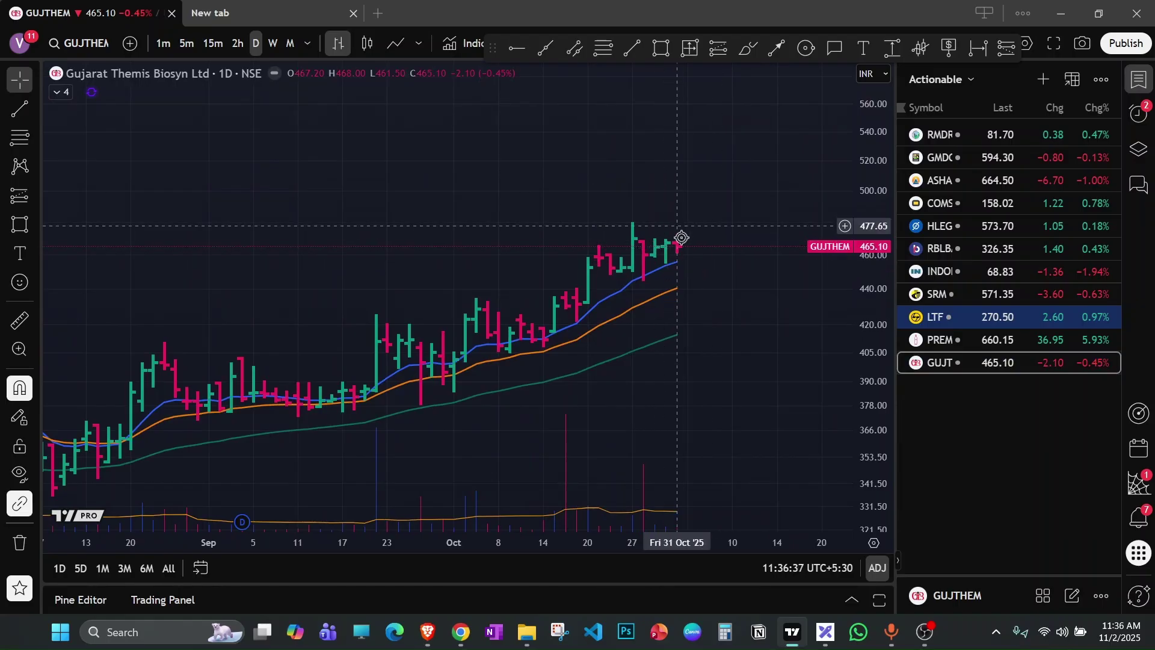
# Scroll the scanner charts down to the INDIANB/PAYTM row and zoom into PAYTM's recent months.
pyautogui.hotkey('alt', 'Tab')
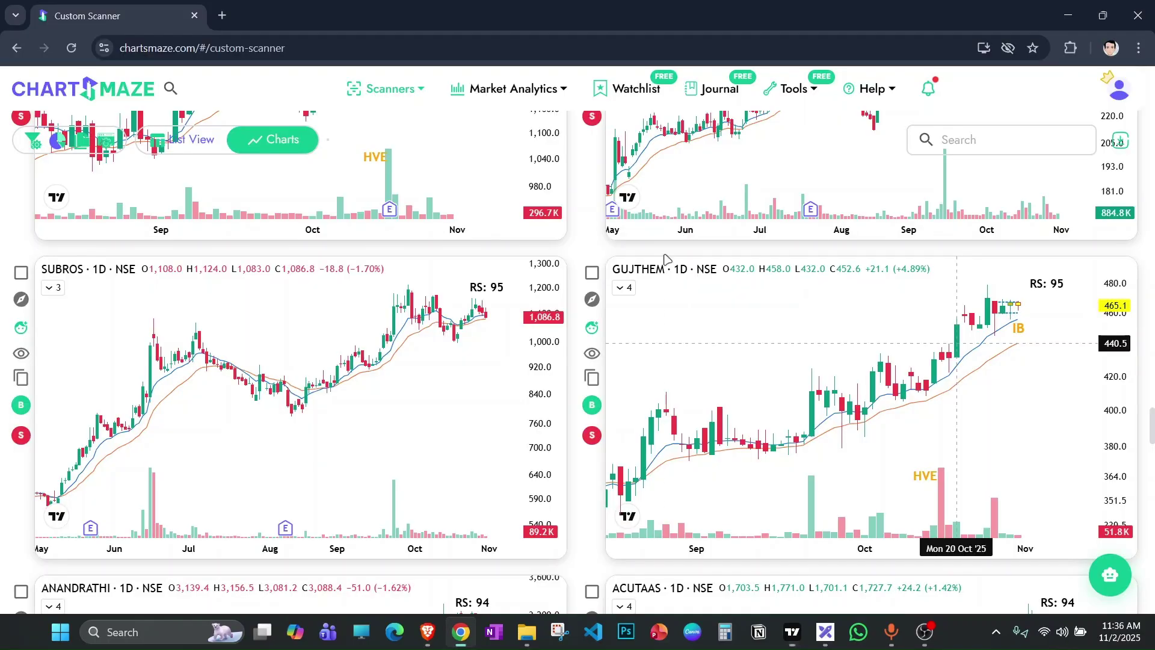
pyautogui.scroll(-3, 579, 340)
pyautogui.scroll(-6, 578, 340)
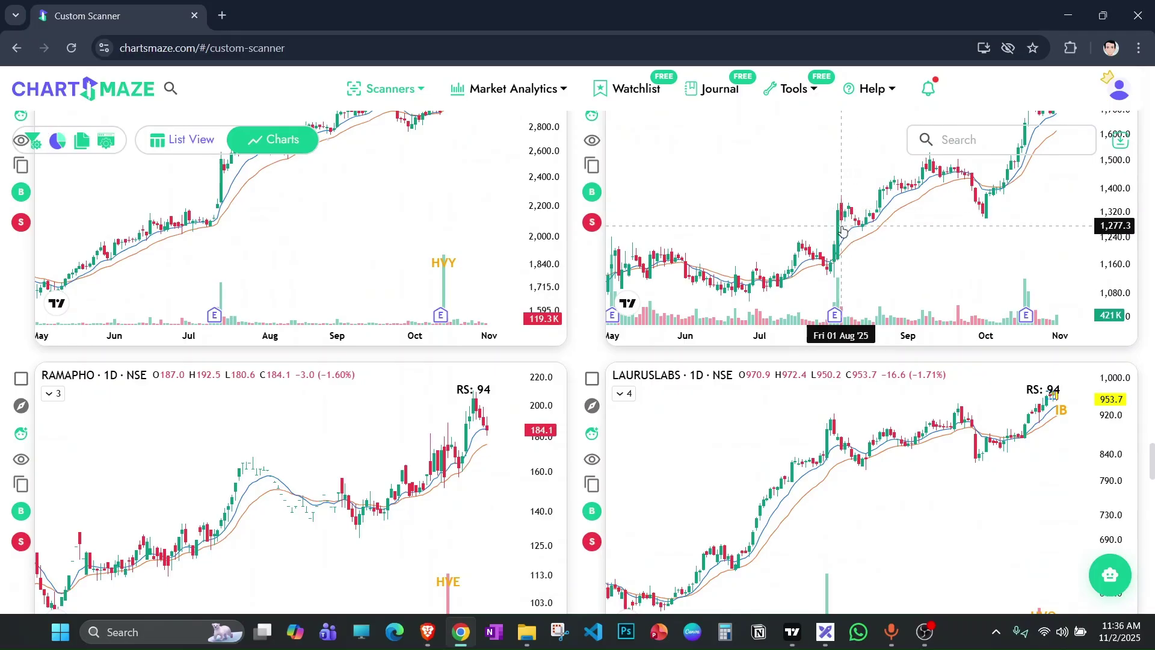
pyautogui.scroll(3, 602, 313)
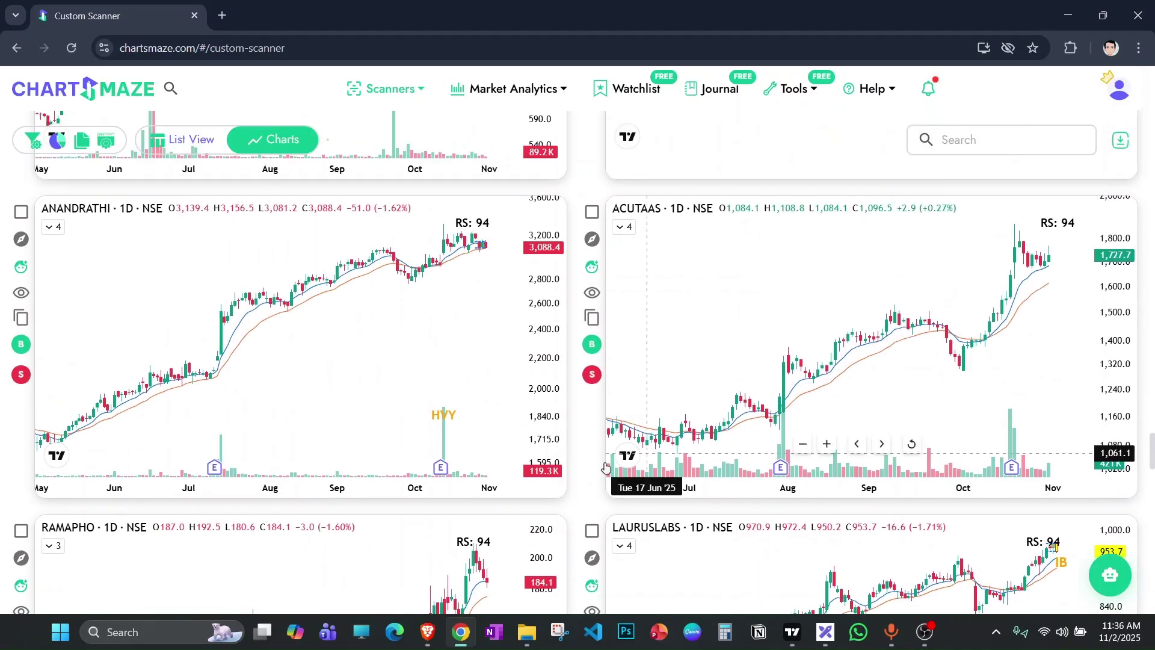
pyautogui.scroll(-7, 605, 467)
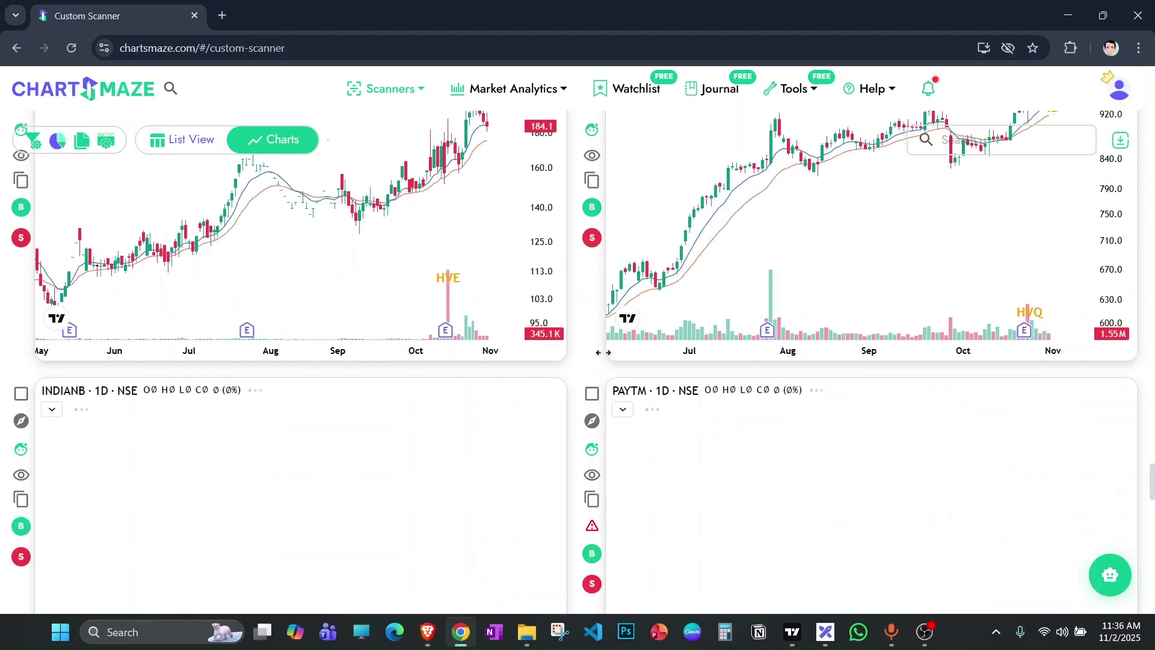
pyautogui.scroll(6, 584, 289)
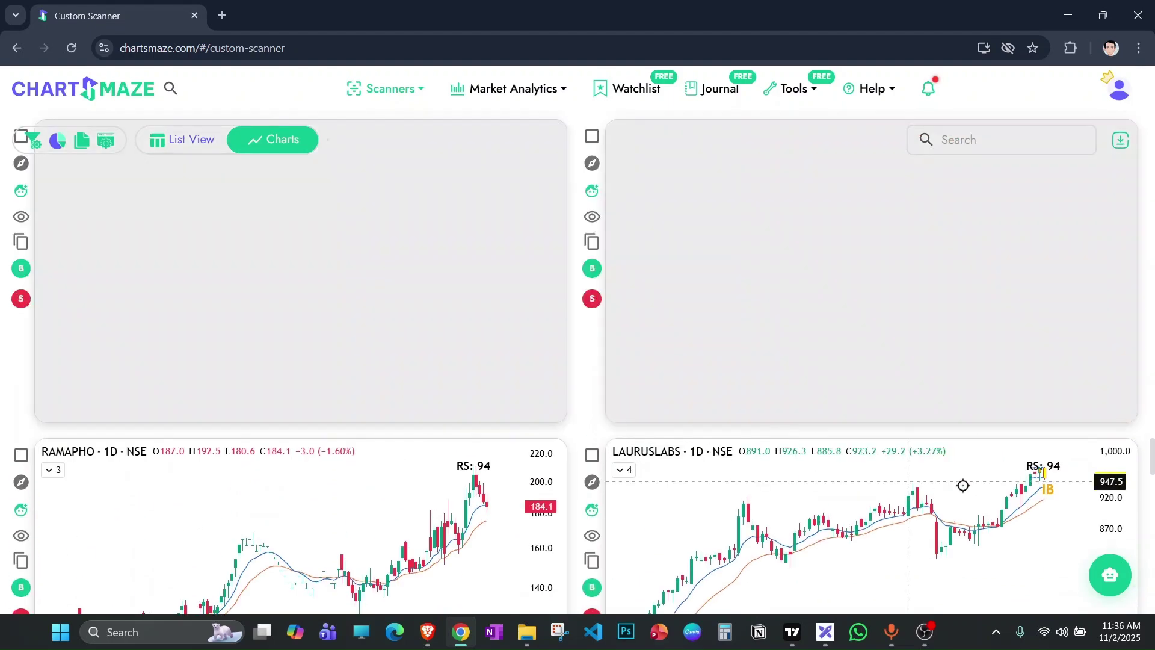
pyautogui.scroll(-4, 603, 435)
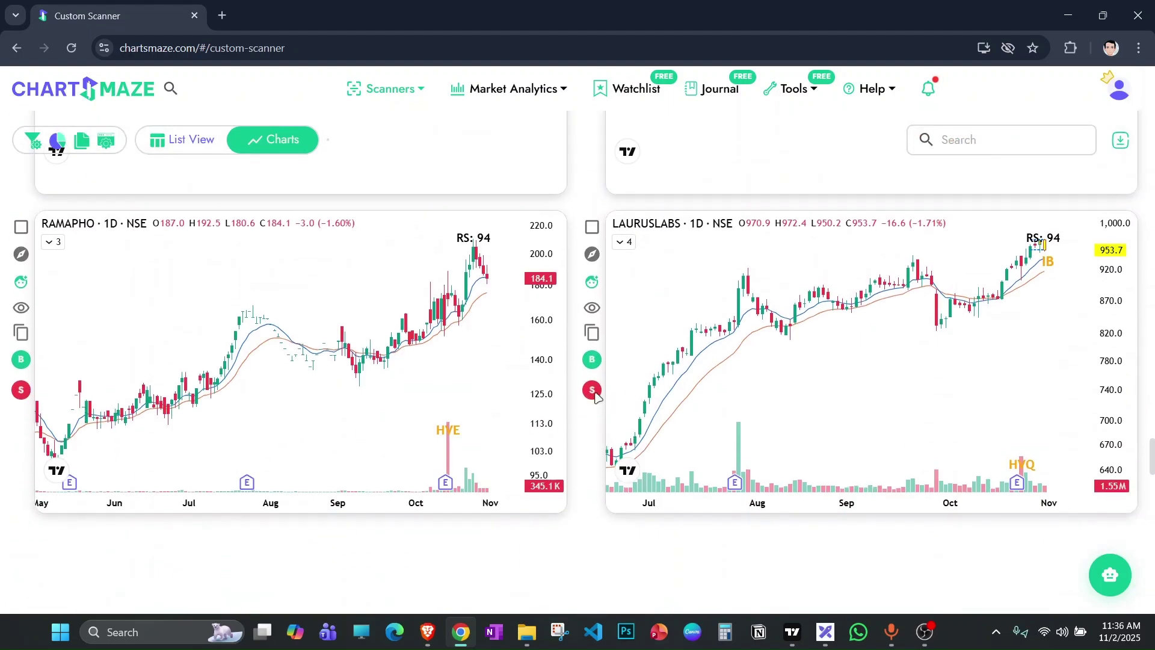
pyautogui.scroll(-5, 596, 395)
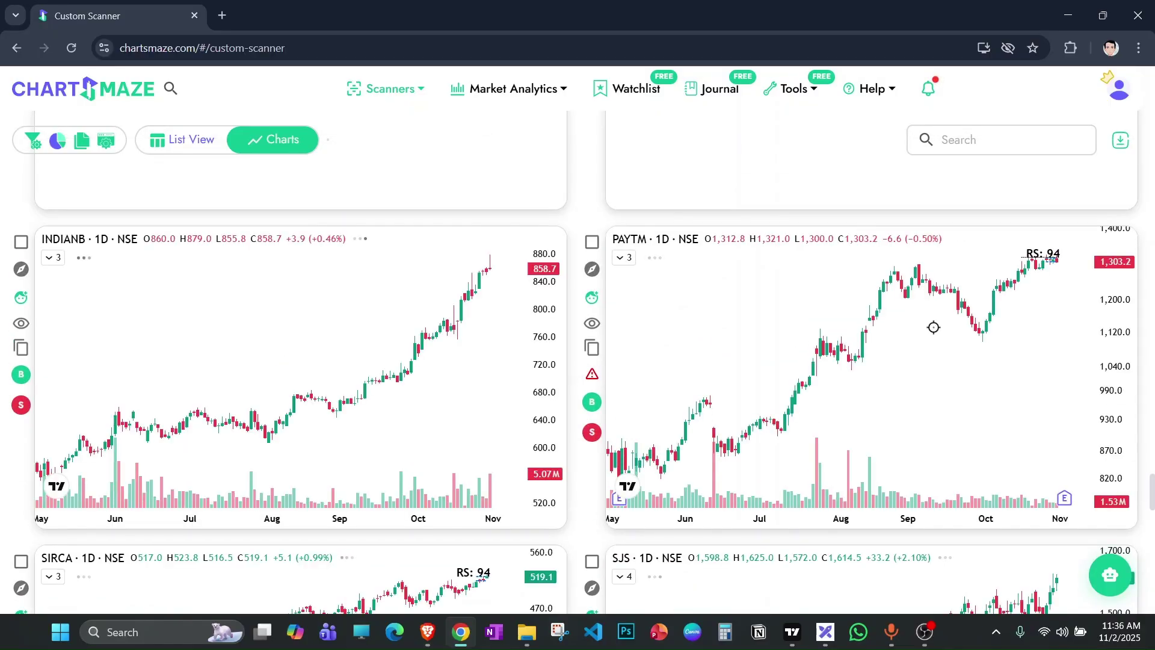
pyautogui.scroll(3, 1027, 319)
pyautogui.scroll(2, 1041, 335)
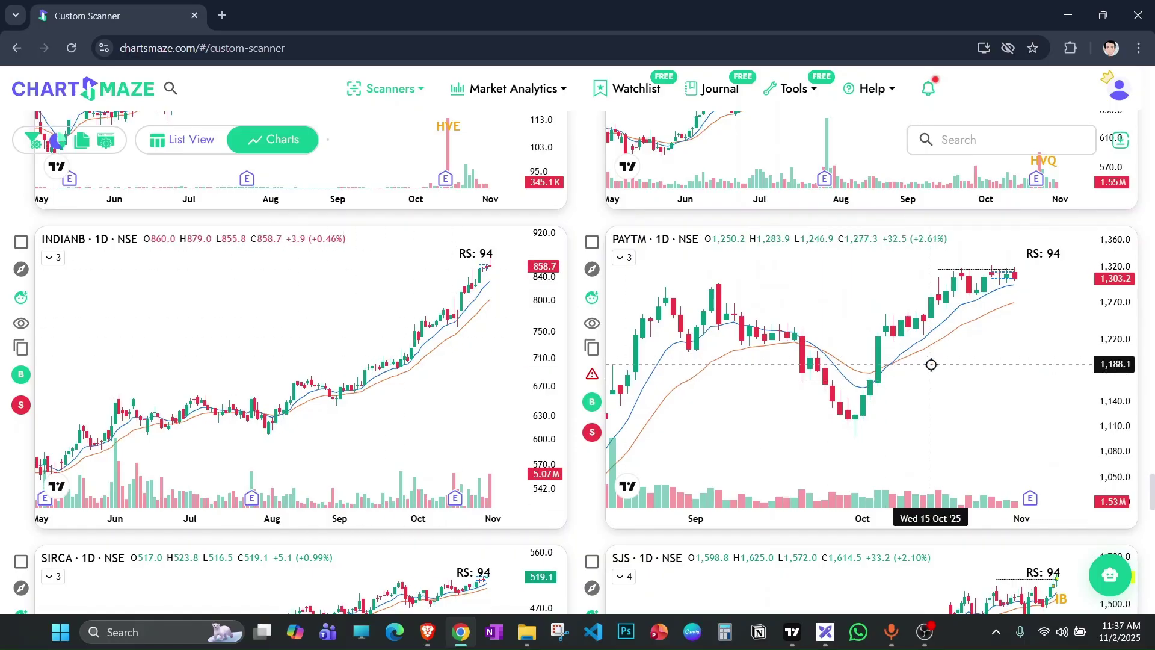
pyautogui.hotkey('alt', 'Tab')
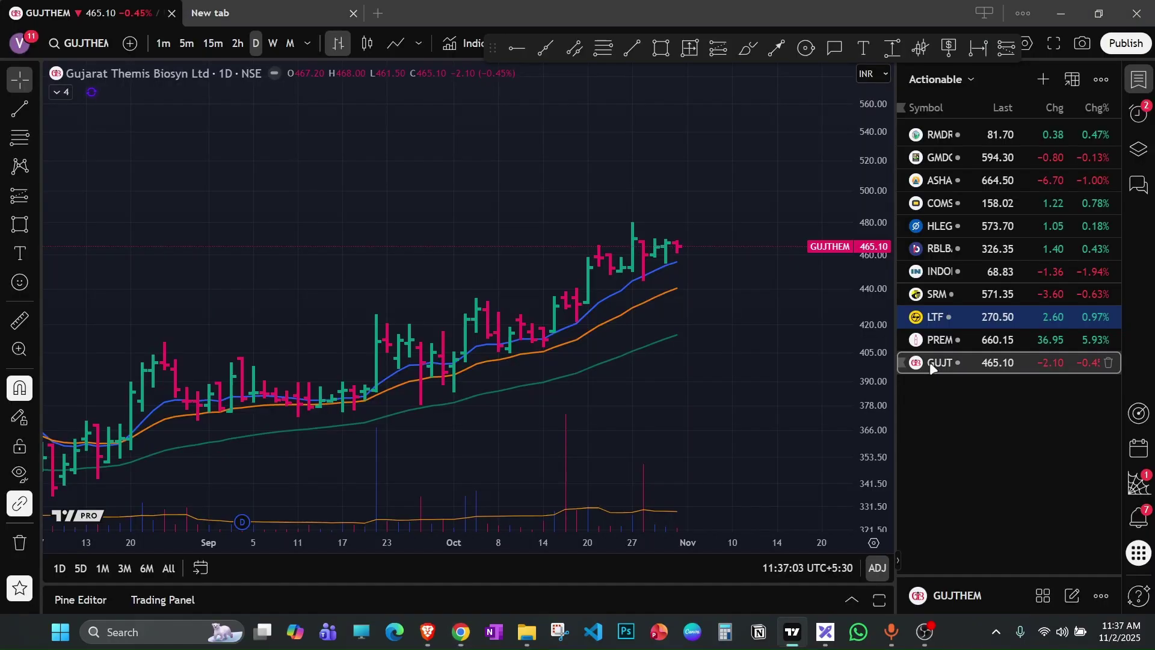
# Load One 97 Communications (PAYTM) on NSE, add it to the Actionable watchlist, and return to the scanner.
pyautogui.write('PAYTM')
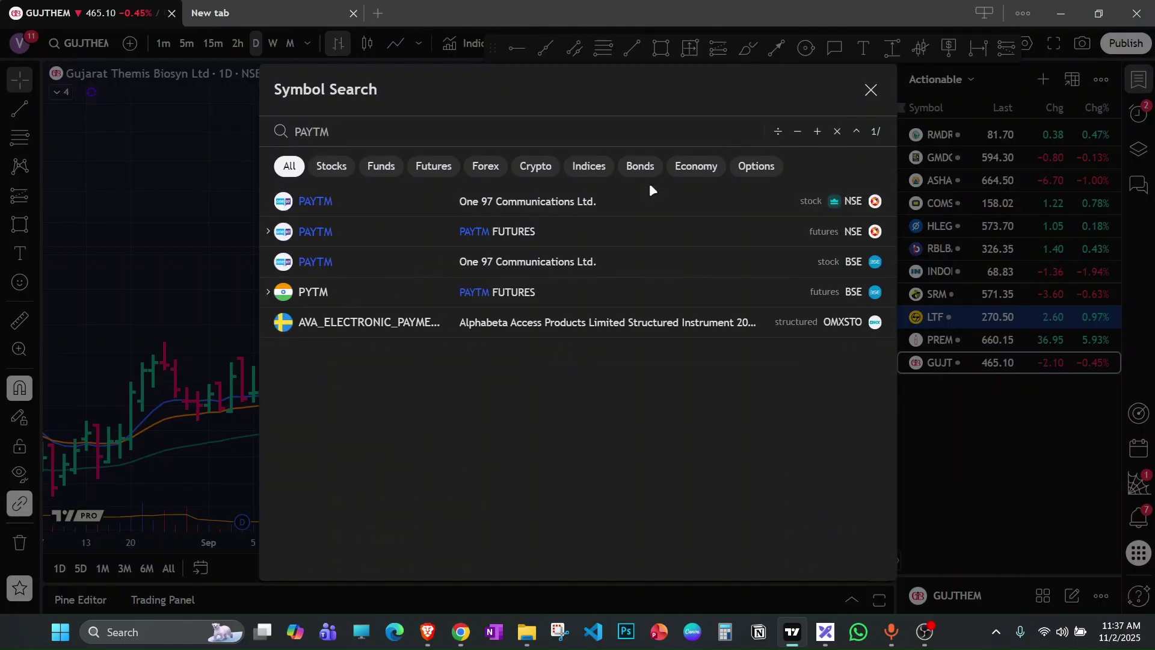
pyautogui.click(885, 210)
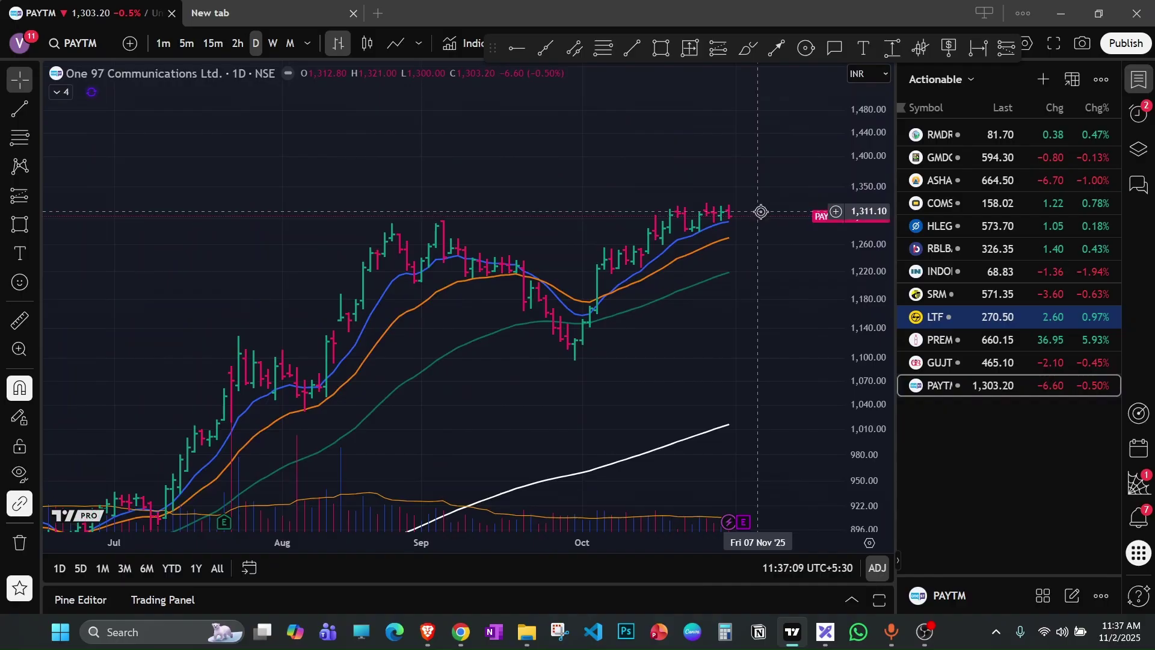
pyautogui.scroll(2, 720, 276)
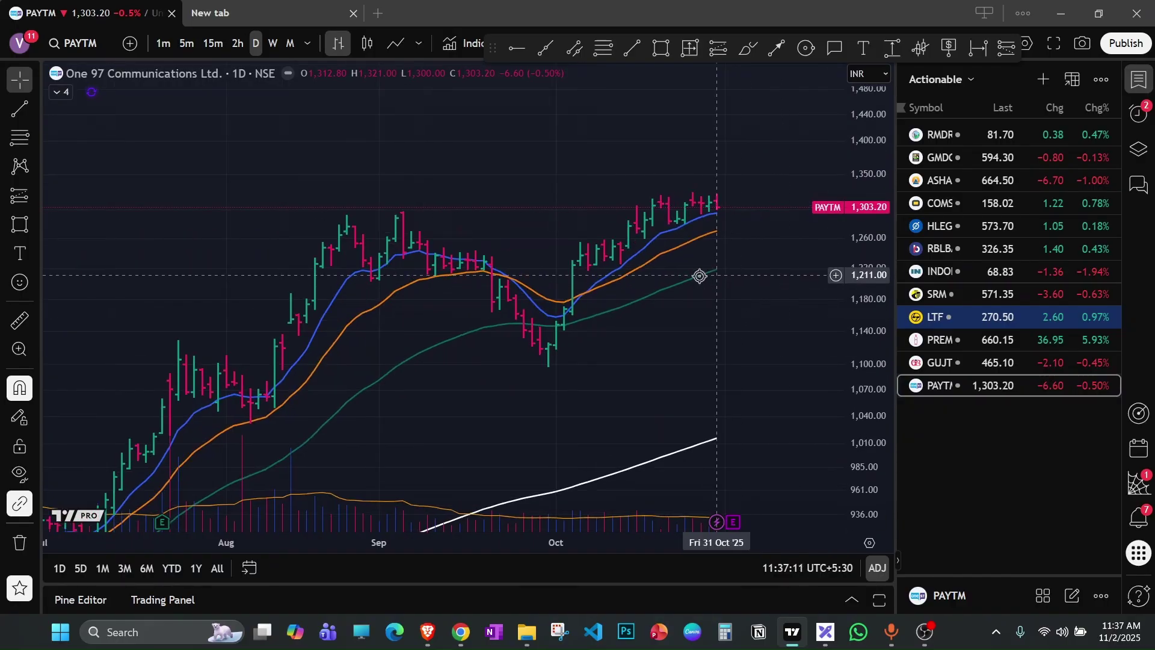
pyautogui.hotkey('alt', 'Tab')
pyautogui.scroll(-7, 595, 373)
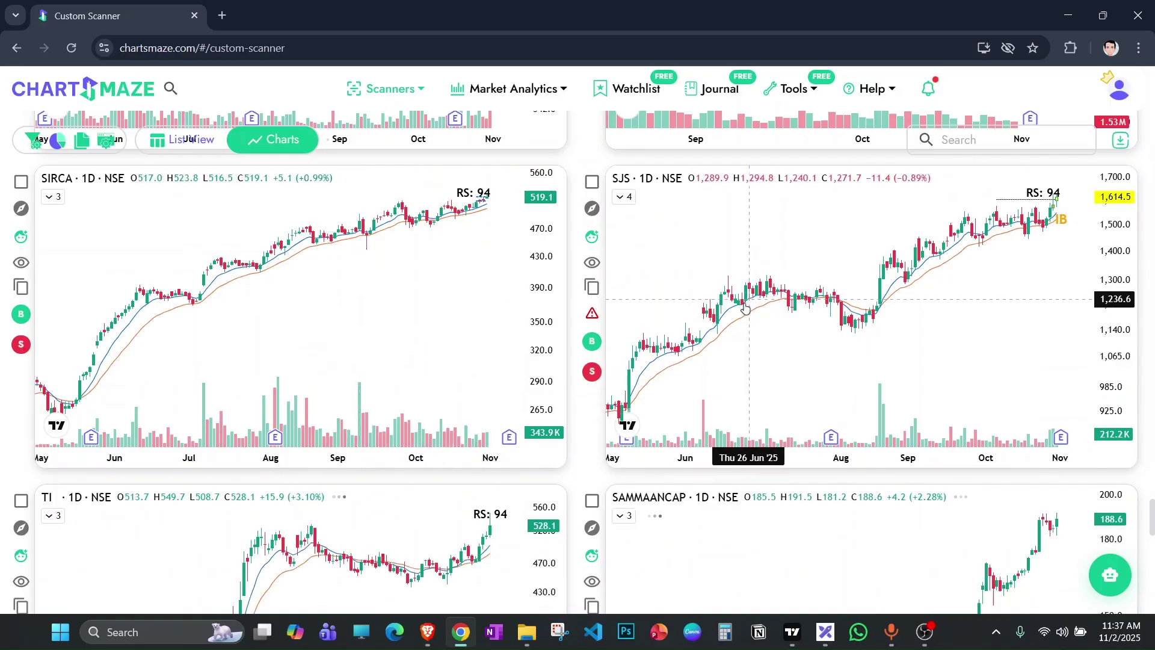
# Check the TI chart in the scanner grid, then bring TradingView back showing PAYTM.
pyautogui.scroll(-4, 836, 352)
pyautogui.scroll(4, 837, 354)
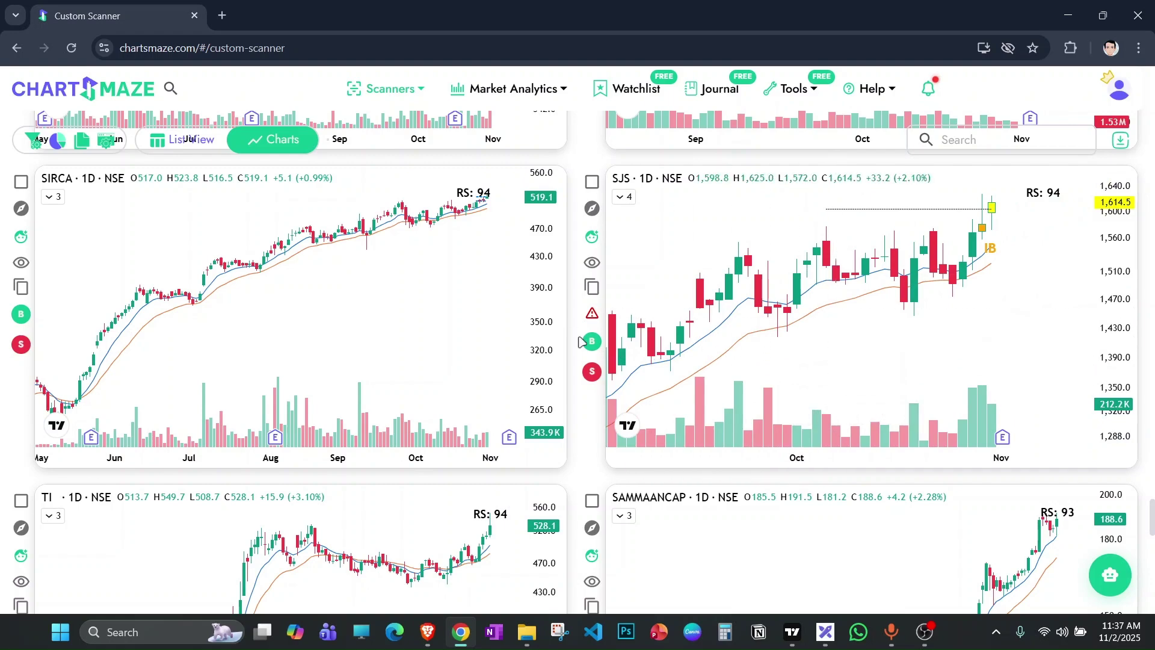
pyautogui.scroll(-5, 397, 238)
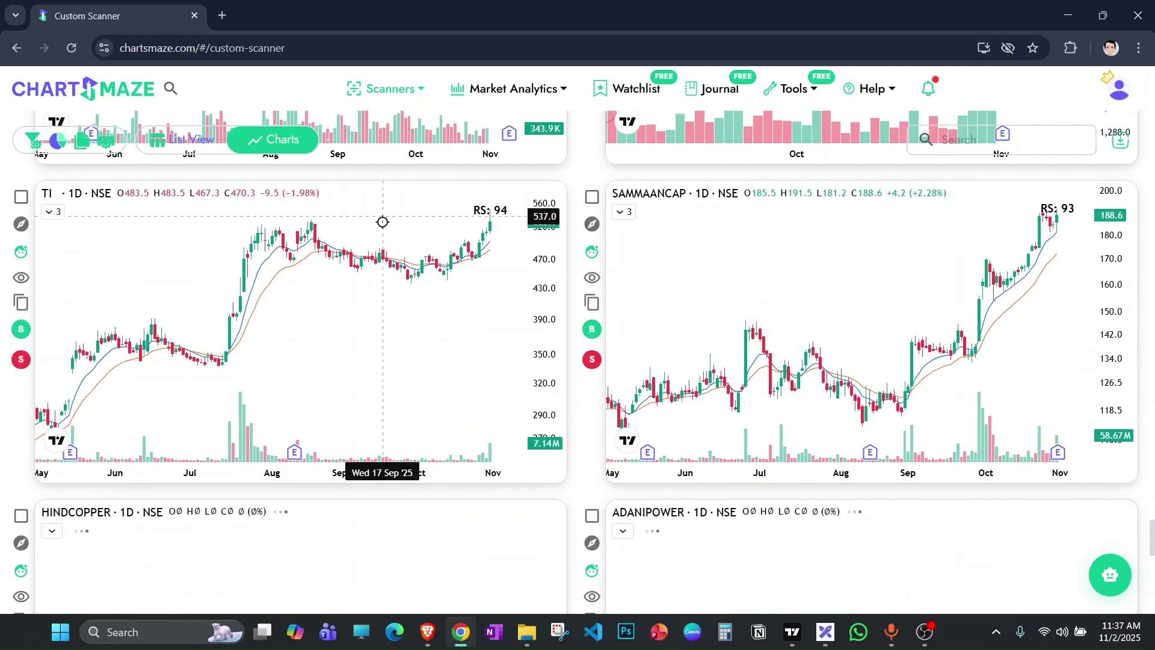
pyautogui.hotkey('alt', 'Tab')
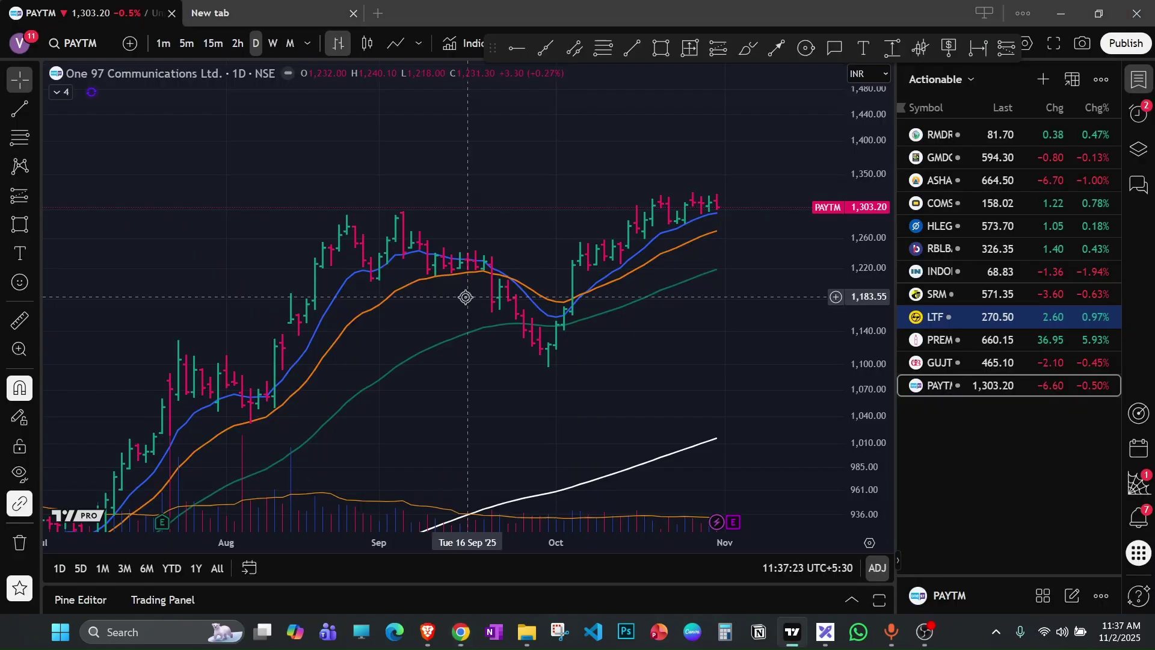
# Load Tilaknagar Industries (TI) and add it to the Actionable watchlist.
pyautogui.write('TI')
pyautogui.click(455, 198)
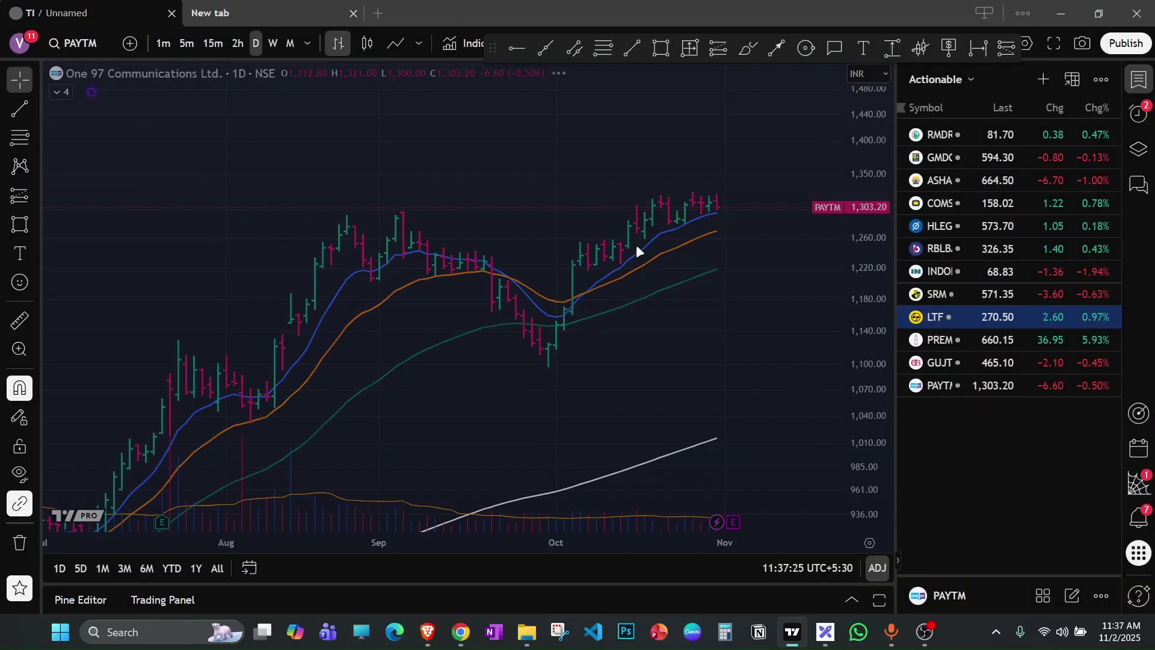
pyautogui.hotkey('alt', 'w')
# Zoom into the TI chart, then return to the ChartsMaze scanner grid.
pyautogui.scroll(-6, 591, 169)
pyautogui.scroll(5, 758, 252)
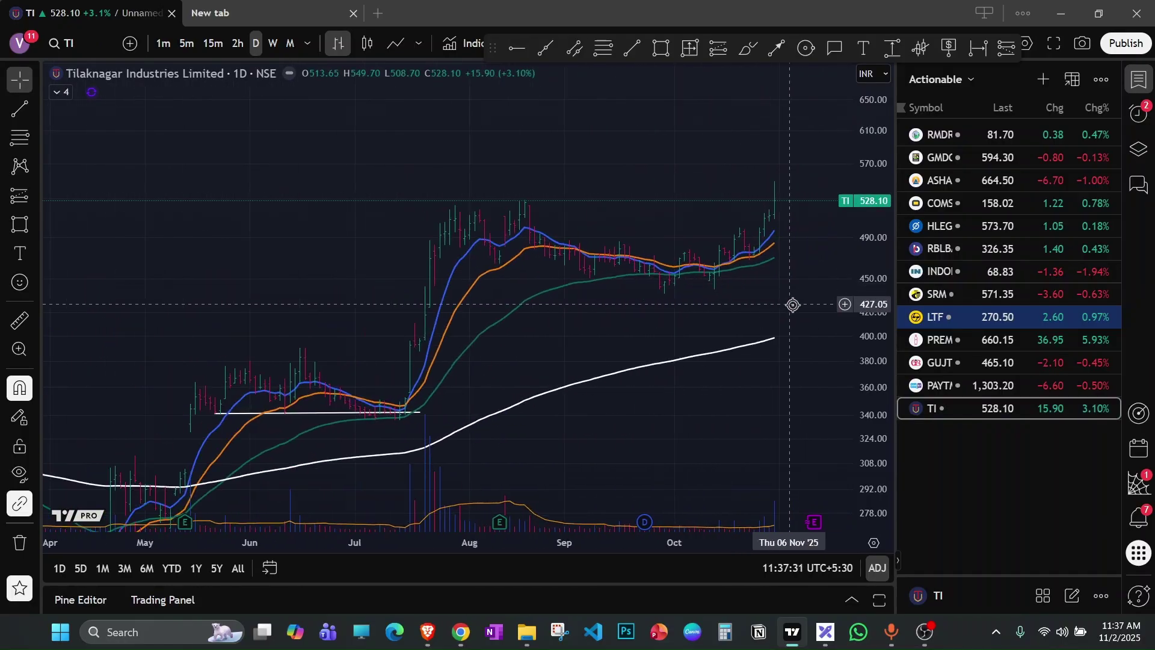
pyautogui.scroll(2, 792, 304)
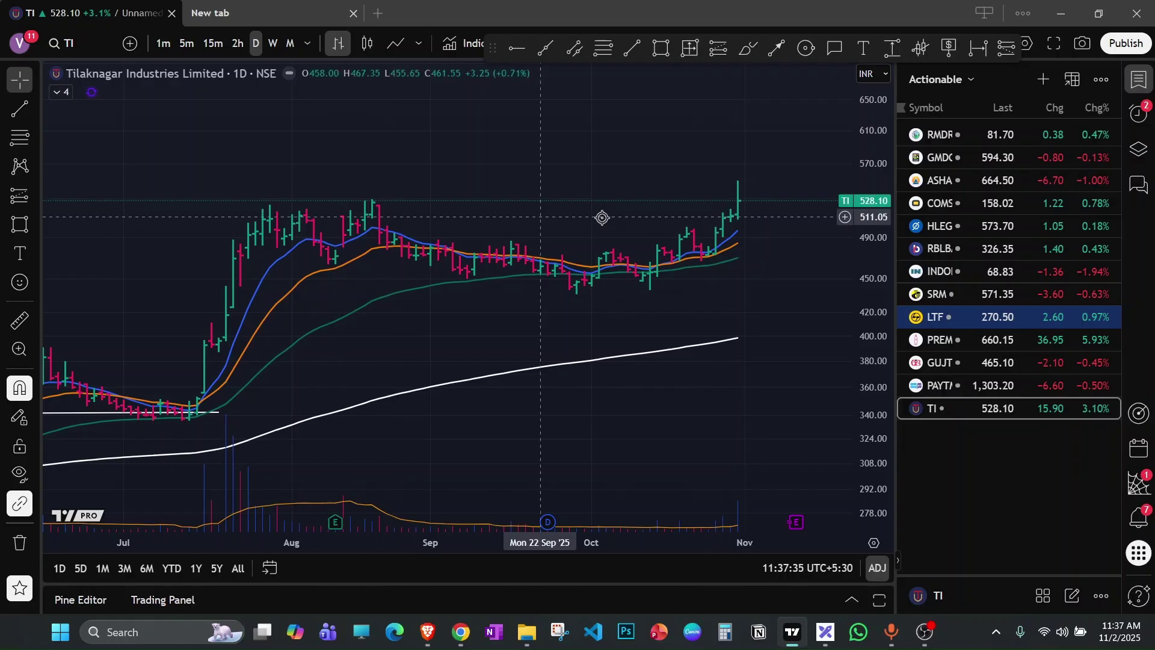
pyautogui.scroll(3, 735, 198)
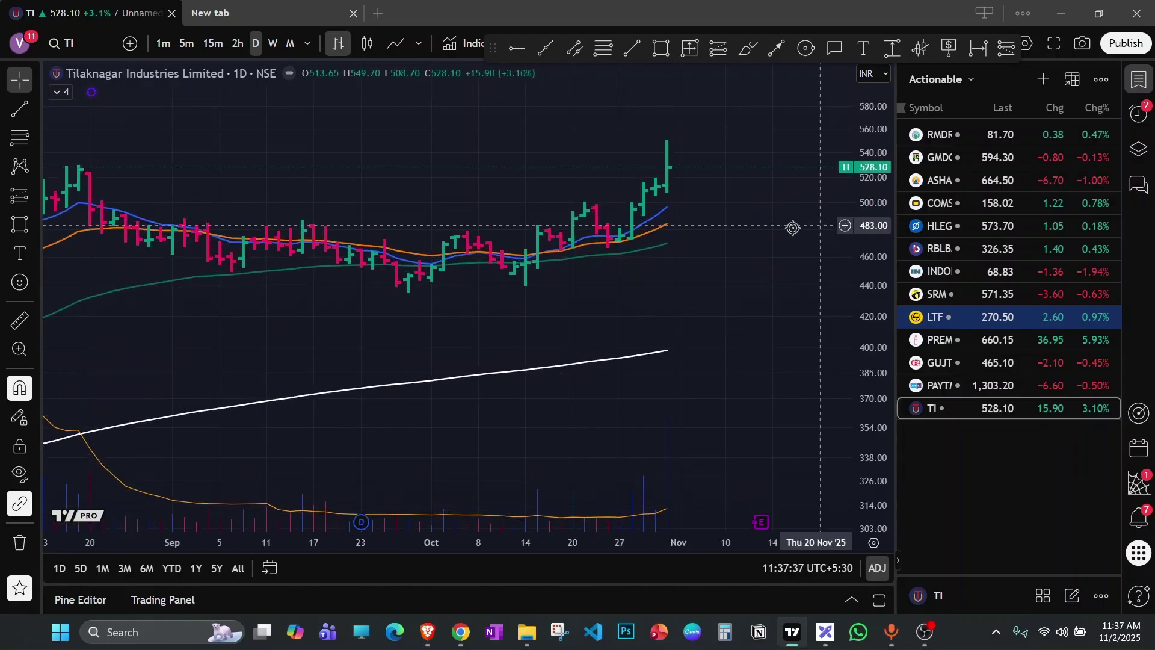
pyautogui.scroll(1, 722, 227)
pyautogui.scroll(1, 788, 325)
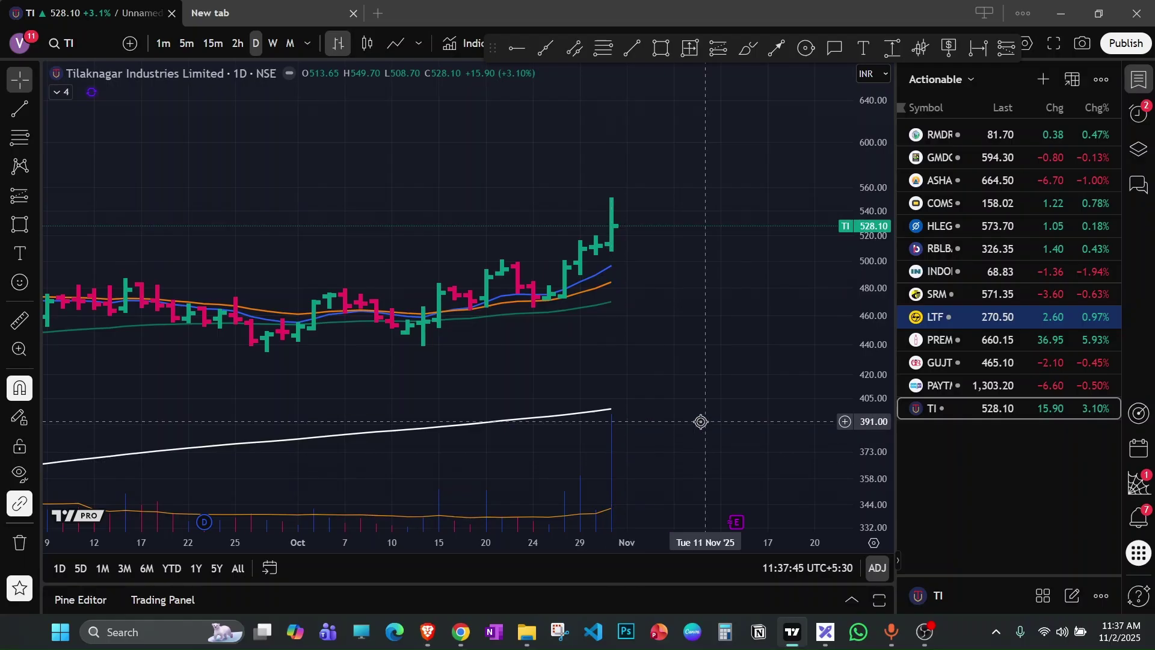
pyautogui.hotkey('alt', 'Tab')
pyautogui.scroll(-4, 458, 377)
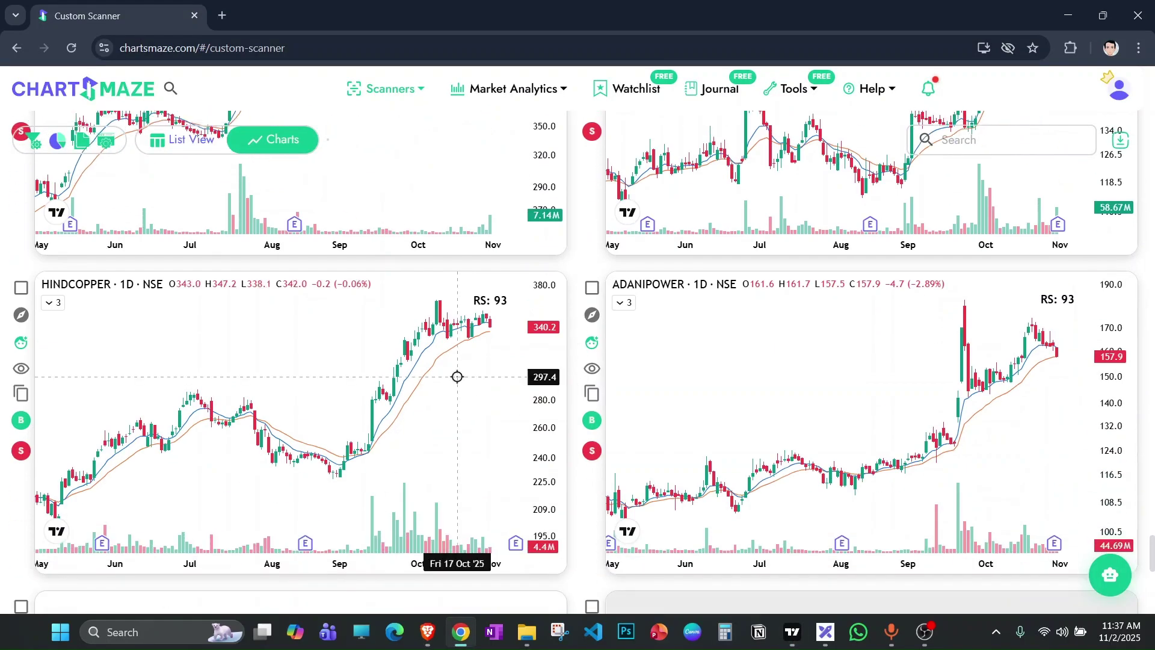
# Scroll to the end of the scanner's first page, go to the next page, and bring up Excalidraw.
pyautogui.scroll(-3, 573, 399)
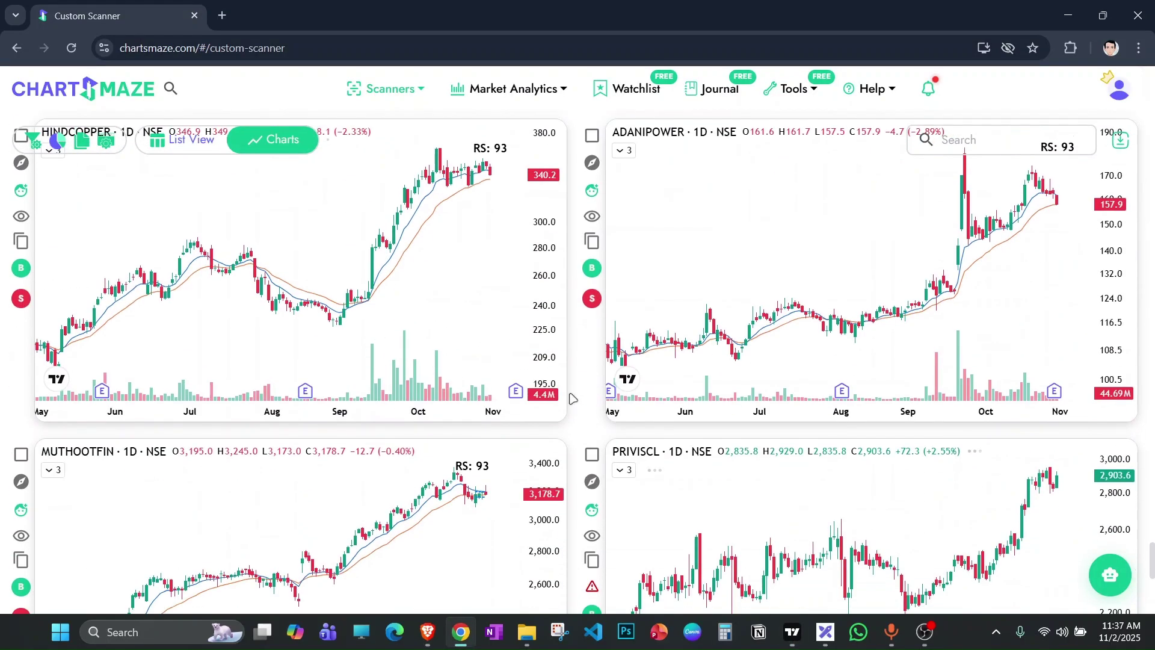
pyautogui.scroll(-4, 572, 399)
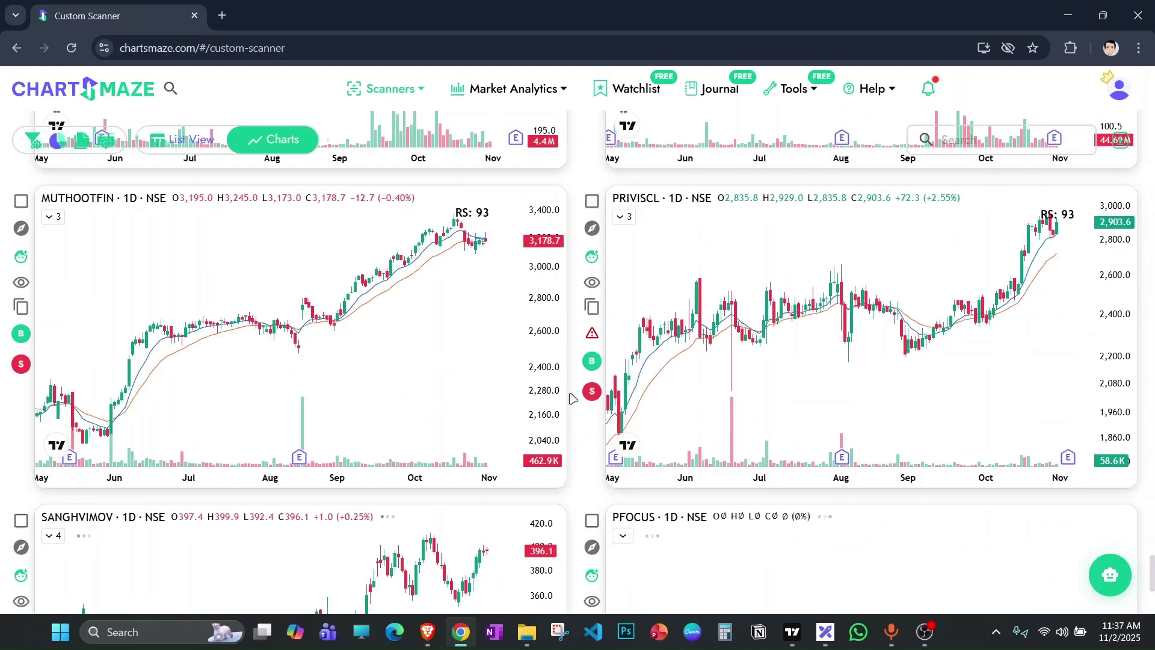
pyautogui.scroll(-1, 572, 399)
pyautogui.scroll(-3, 583, 374)
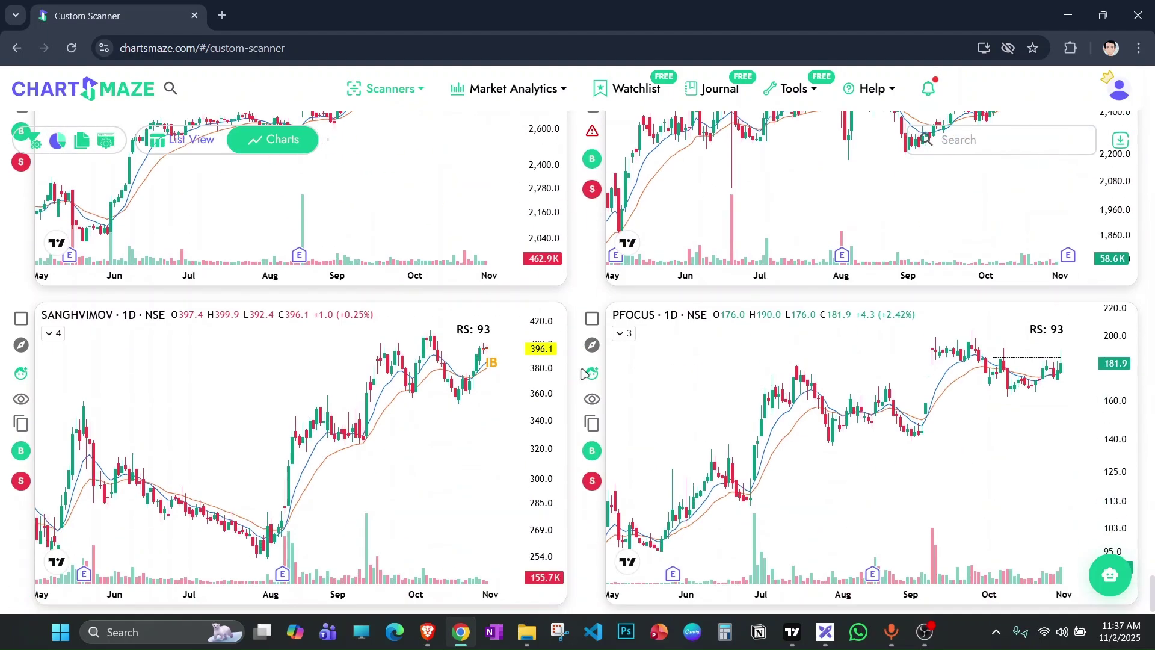
pyautogui.scroll(-1, 584, 374)
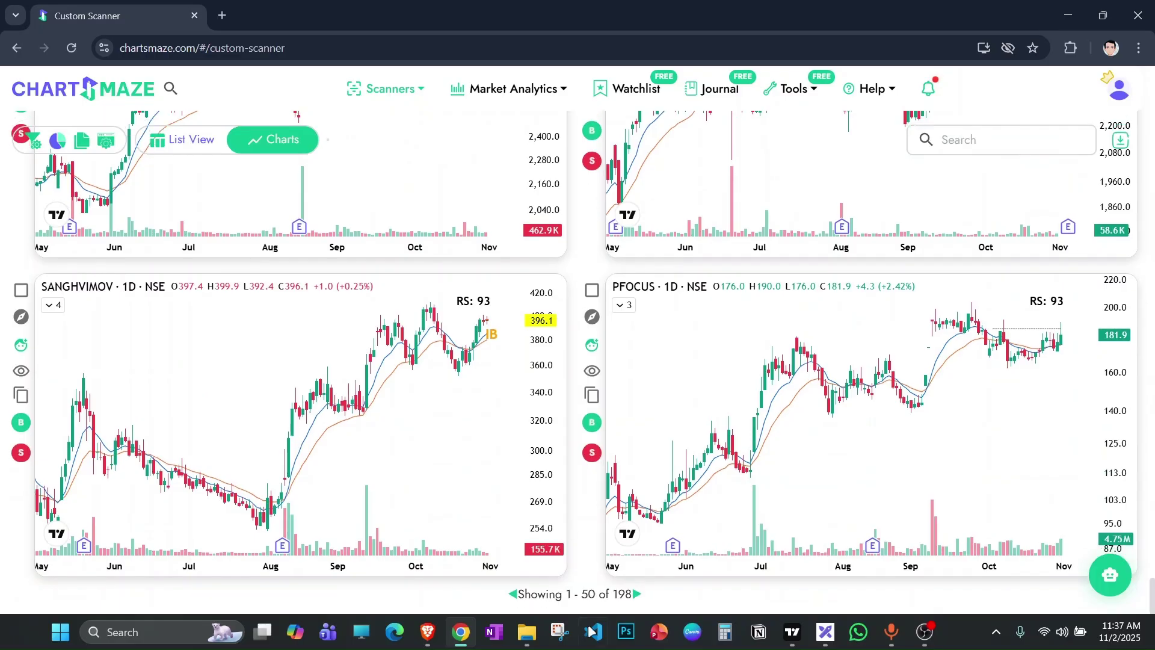
pyautogui.click(639, 595)
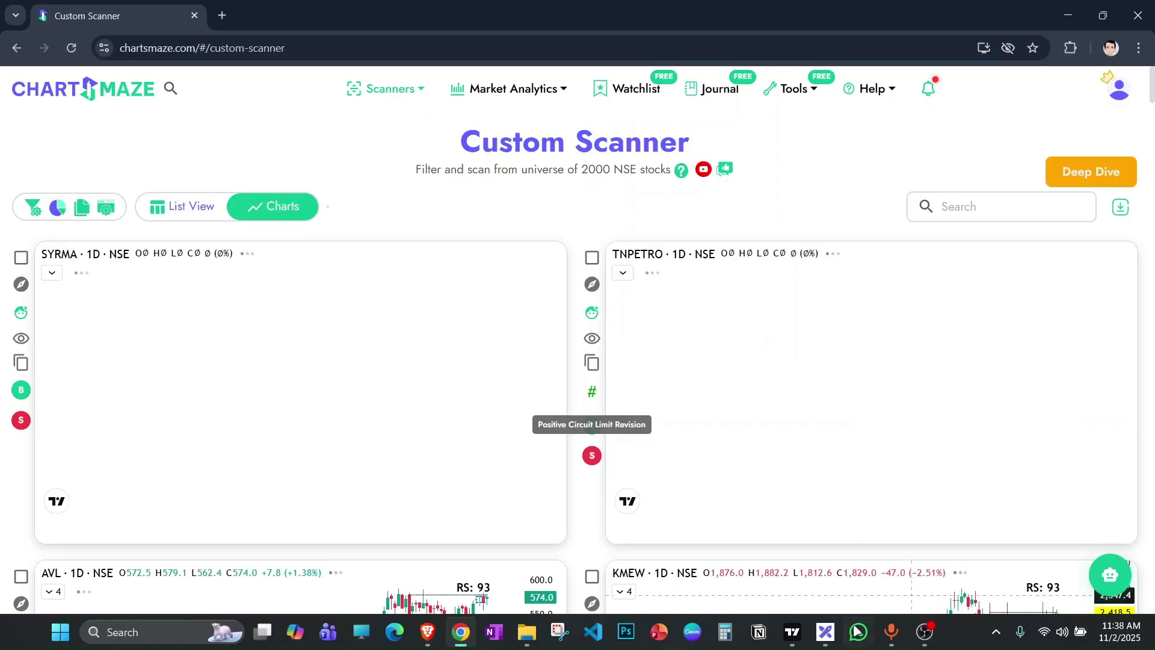
pyautogui.click(826, 632)
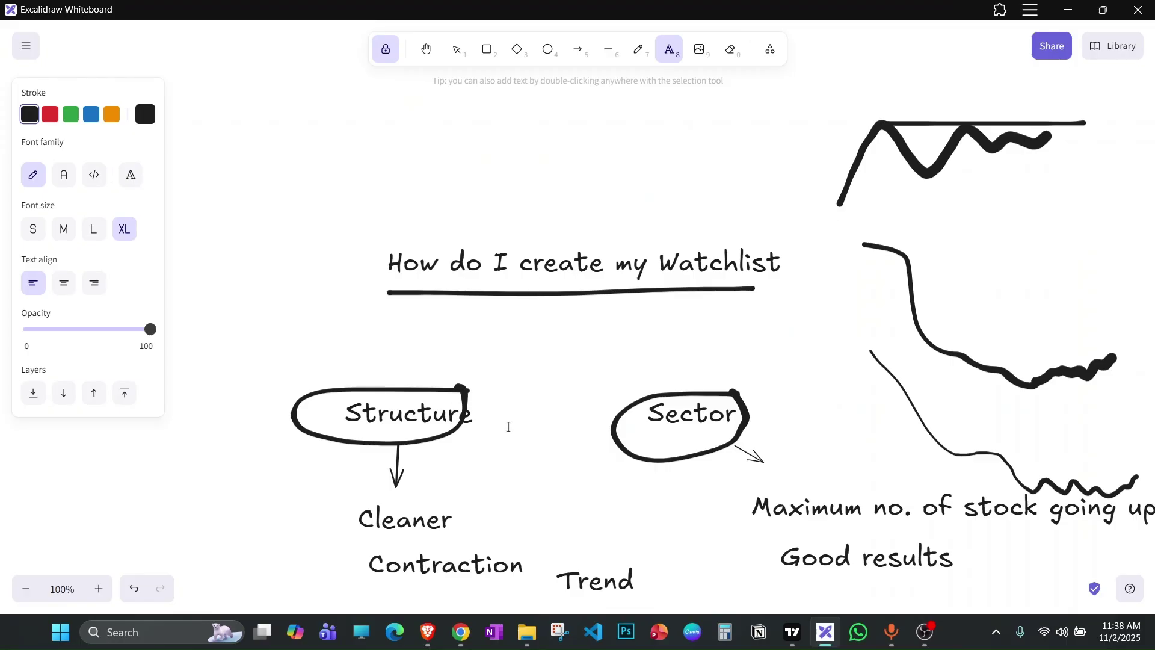
# Draw freehand arrows from the watchlist title to Structure and Sector.
pyautogui.click(456, 325)
pyautogui.click(639, 48)
pyautogui.moveTo(524, 304); pyautogui.dragTo(456, 363)
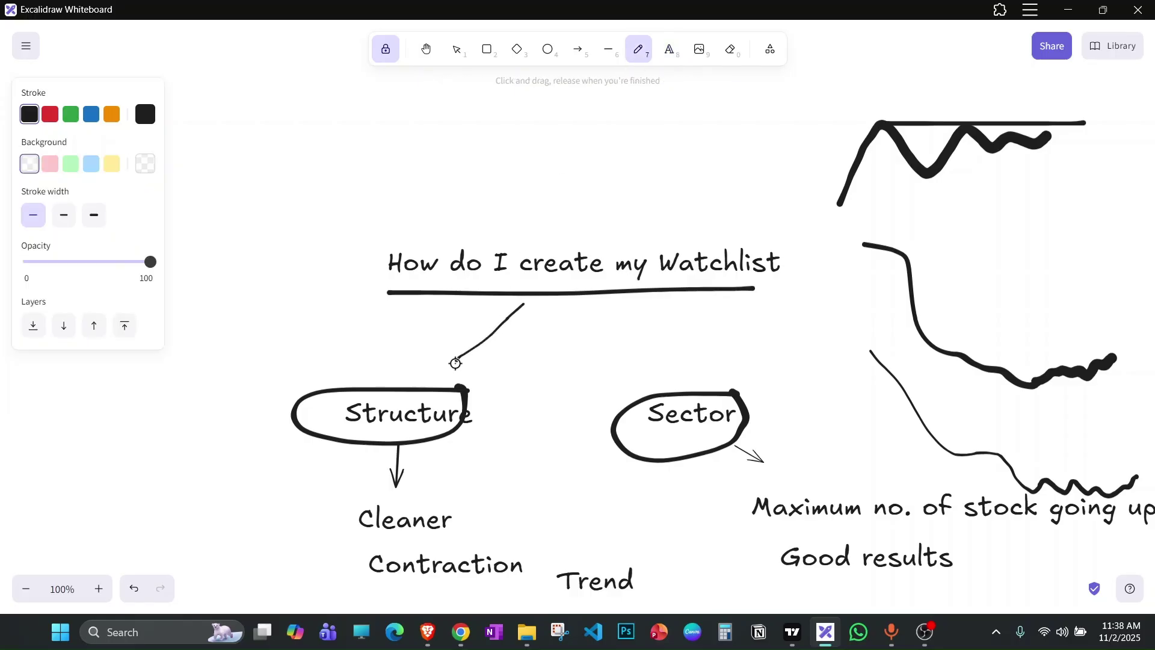
pyautogui.click(607, 49)
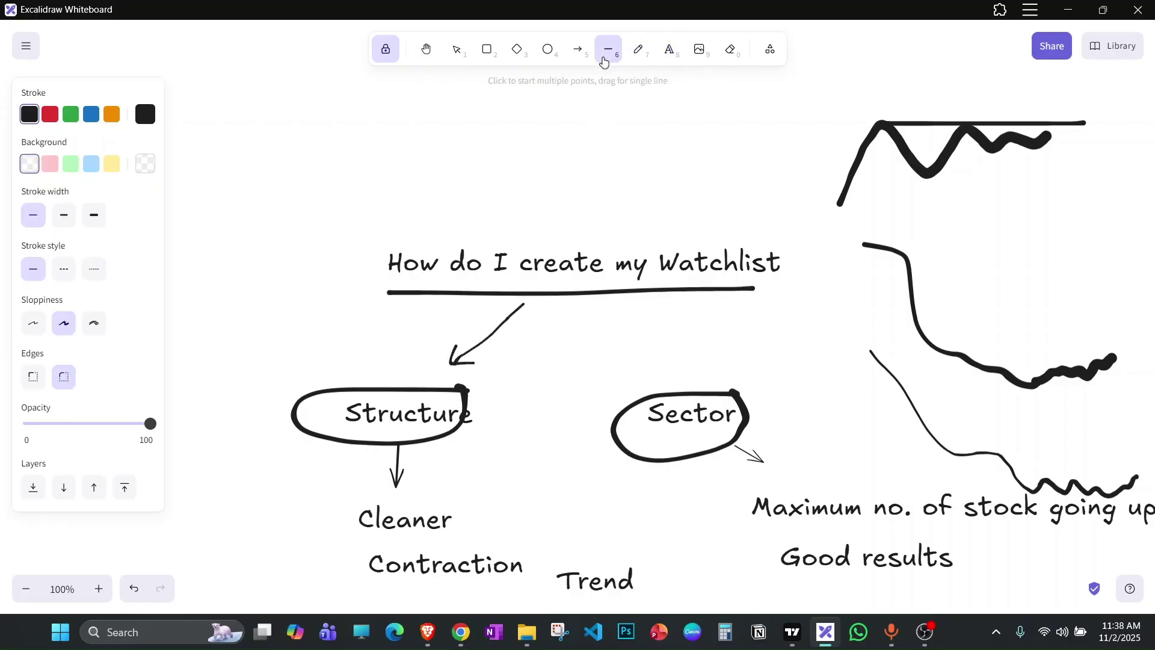
pyautogui.click(638, 49)
pyautogui.moveTo(636, 322)
pyautogui.mouseDown()
pyautogui.moveTo(671, 368)
pyautogui.moveTo(687, 354)
pyautogui.mouseUp()
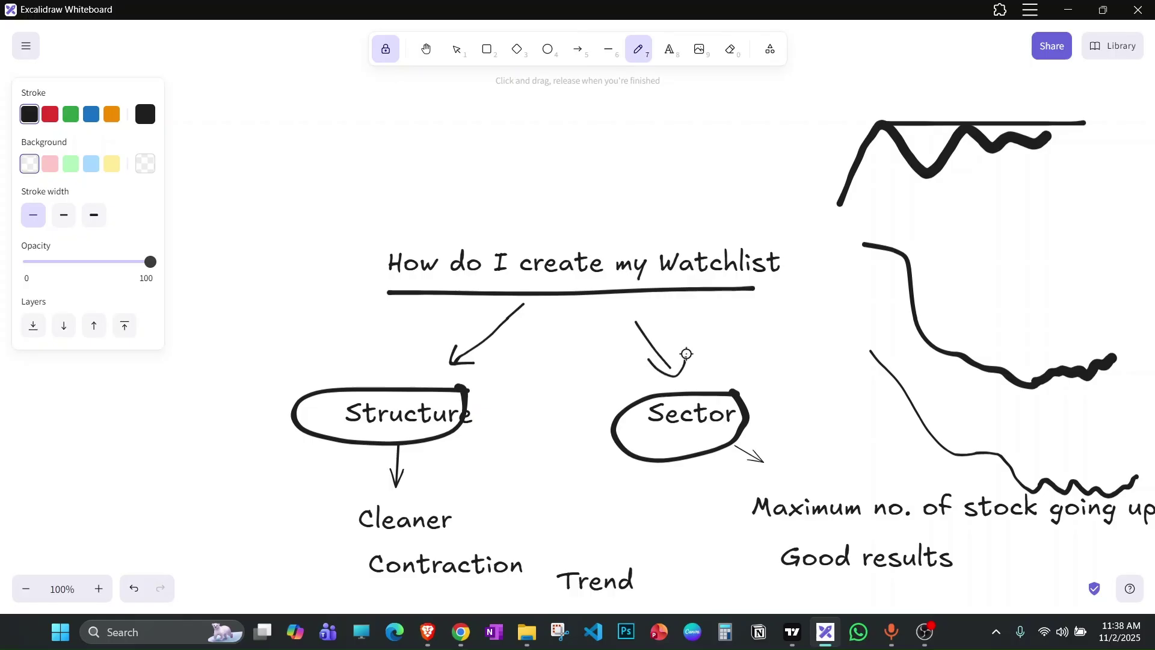
# Tick Cleaner, Contraction, Trend, Maximum no. of stock and Good results, and bracket the sector notes.
pyautogui.moveTo(506, 497); pyautogui.dragTo(532, 465)
pyautogui.moveTo(523, 561); pyautogui.dragTo(557, 529)
pyautogui.moveTo(639, 581); pyautogui.dragTo(669, 553)
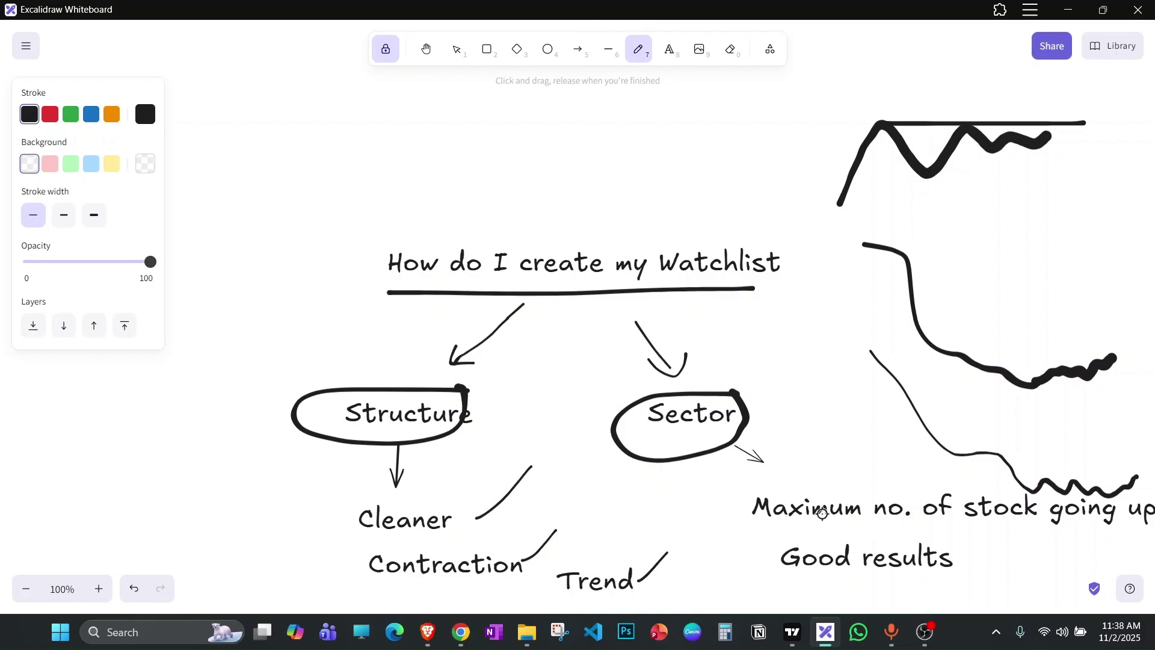
pyautogui.moveTo(713, 506); pyautogui.dragTo(774, 479)
pyautogui.moveTo(762, 562); pyautogui.dragTo(810, 542)
pyautogui.moveTo(810, 480)
pyautogui.mouseDown()
pyautogui.moveTo(724, 525)
pyautogui.moveTo(739, 566)
pyautogui.mouseUp()
# Erase the chart sketches on the right and write 'metal' and 'Finance' as sector labels.
pyautogui.click(729, 49)
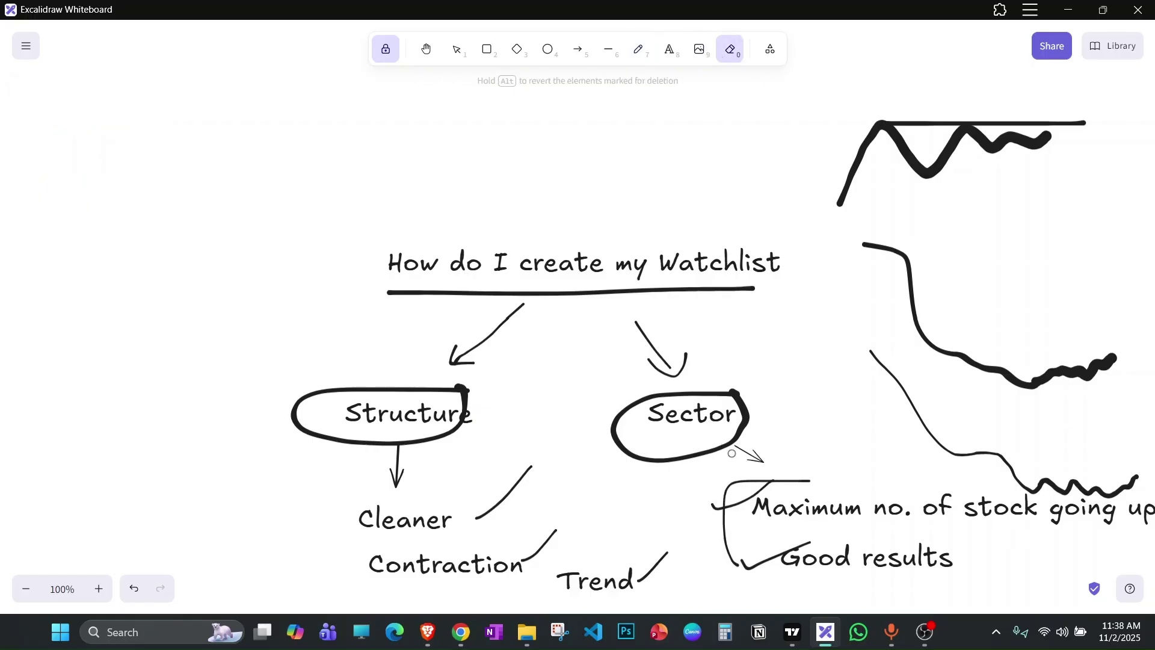
pyautogui.moveTo(732, 494); pyautogui.dragTo(742, 493)
pyautogui.moveTo(974, 309)
pyautogui.mouseDown()
pyautogui.moveTo(933, 181)
pyautogui.moveTo(983, 120)
pyautogui.moveTo(1066, 392)
pyautogui.moveTo(962, 462)
pyautogui.moveTo(858, 362)
pyautogui.mouseUp()
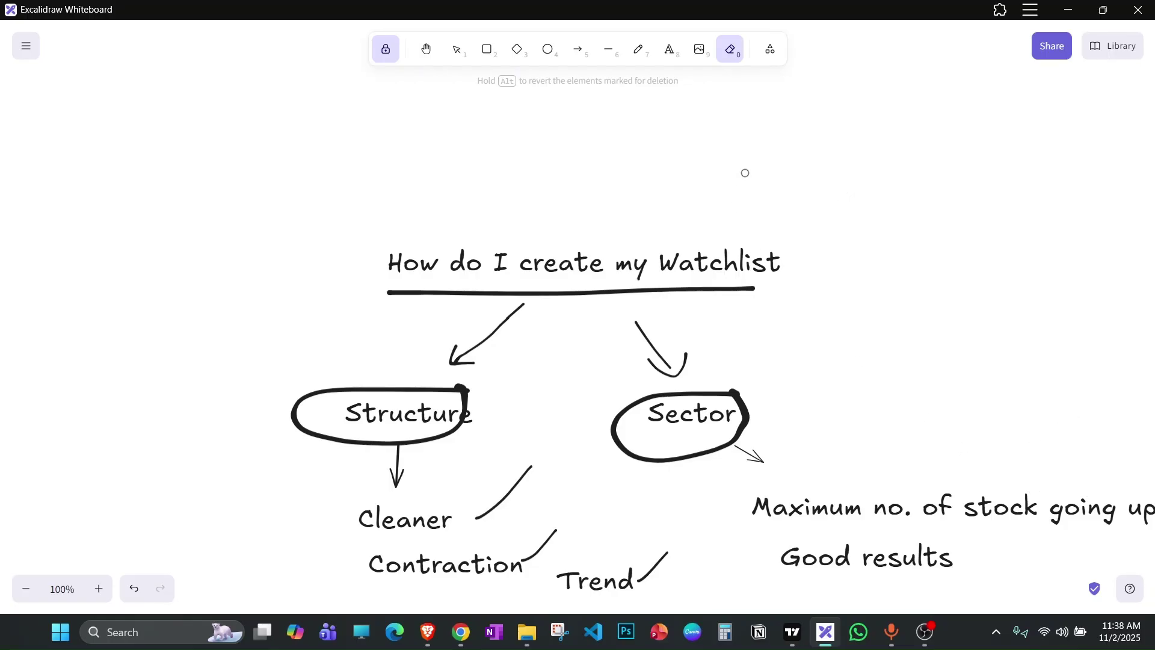
pyautogui.click(670, 53)
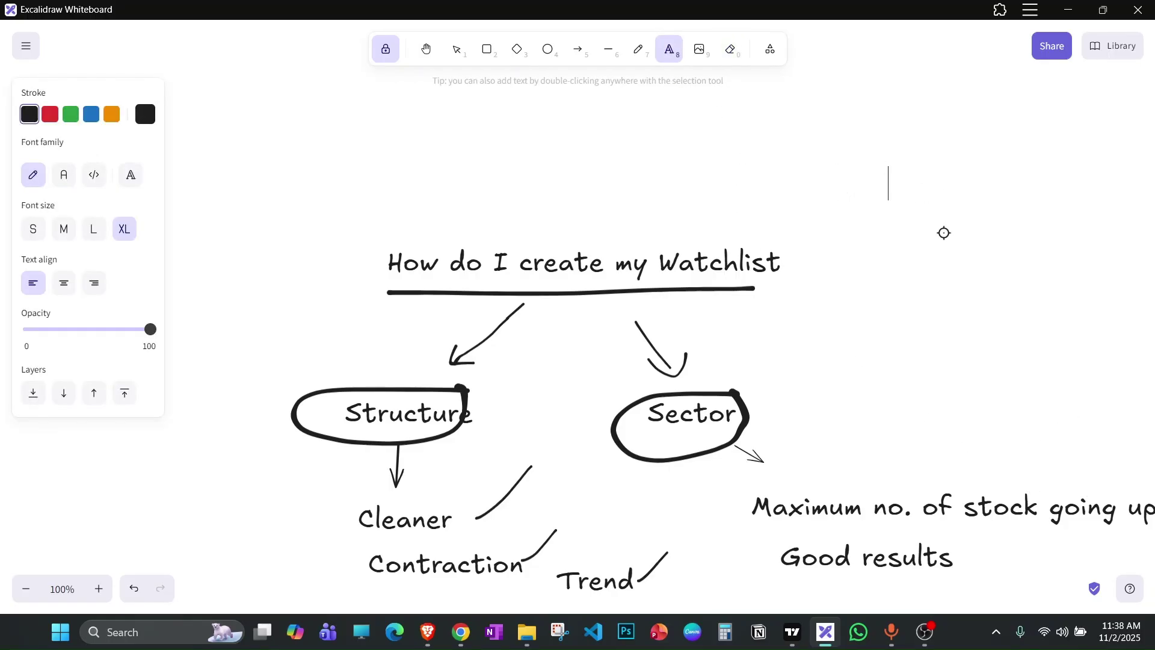
pyautogui.write('metal ')
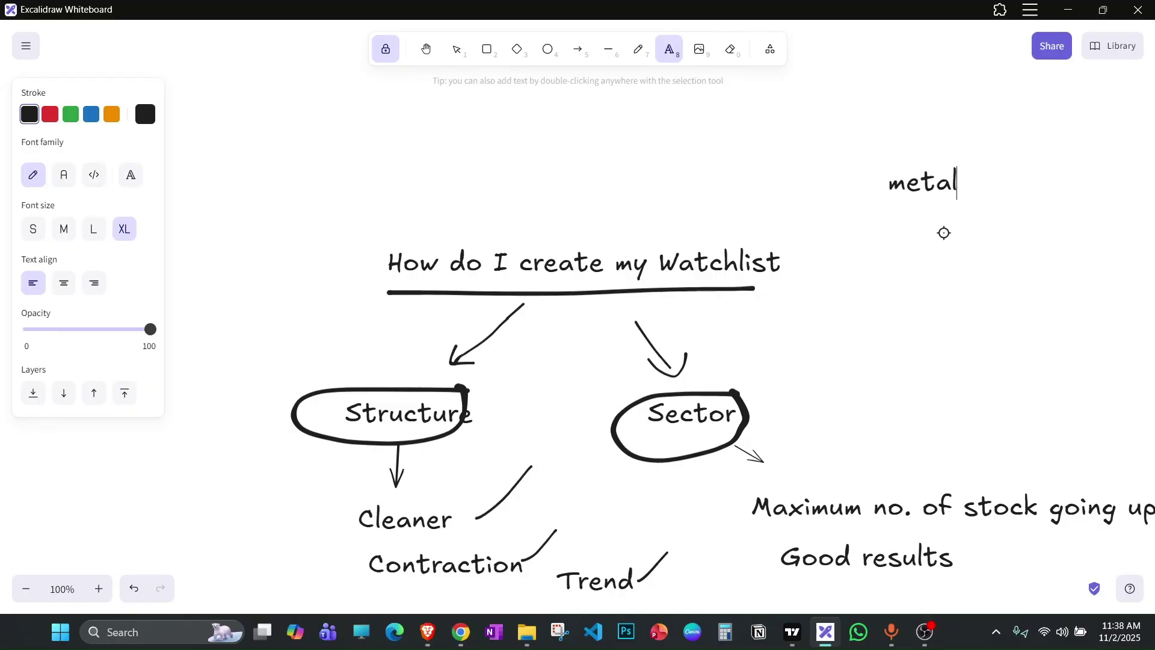
pyautogui.write('Finance')
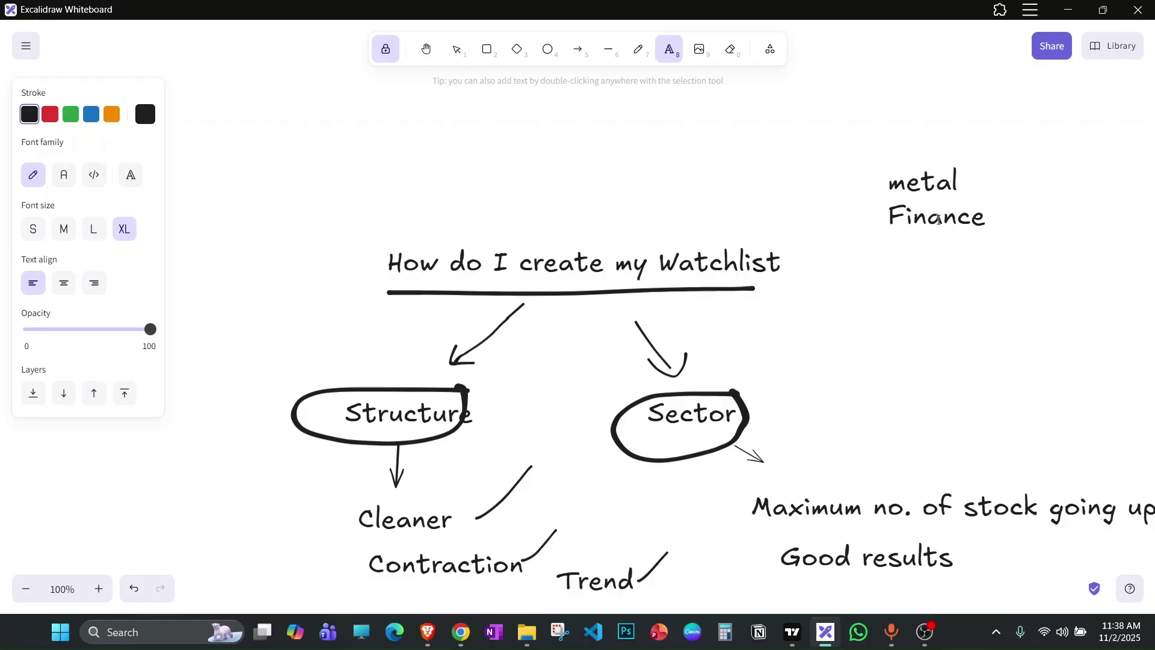
# Browse the HLEG, COMS, ASHA, GMDC, RBLB and LTF watchlist charts, then minimize TradingView.
pyautogui.click(792, 632)
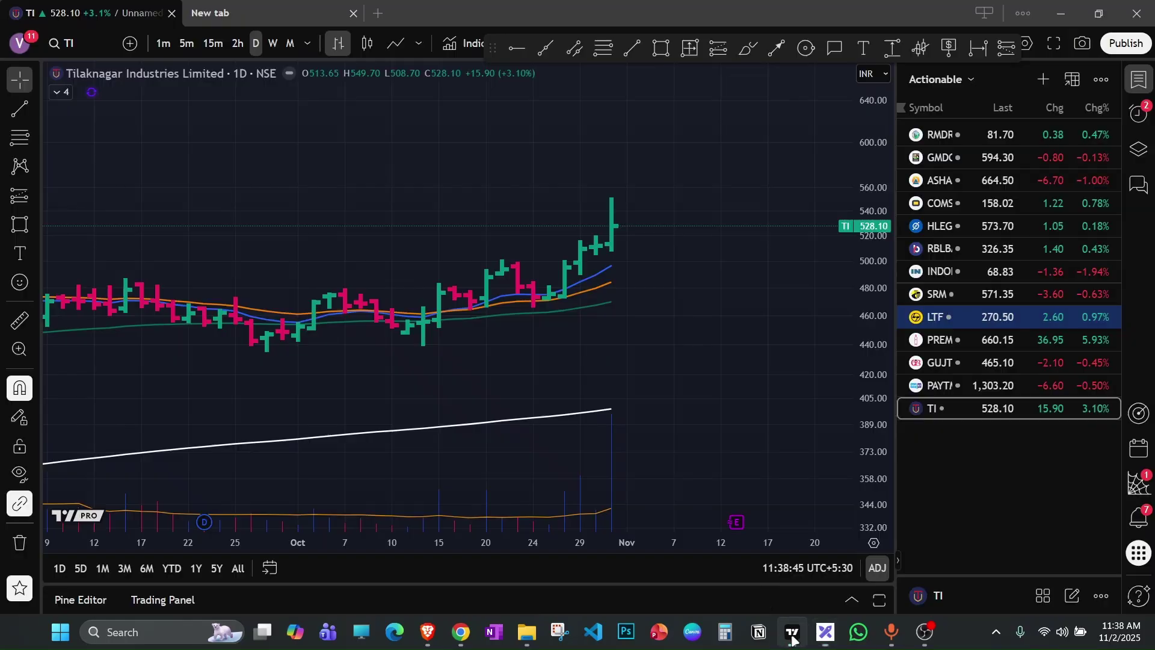
pyautogui.click(958, 229)
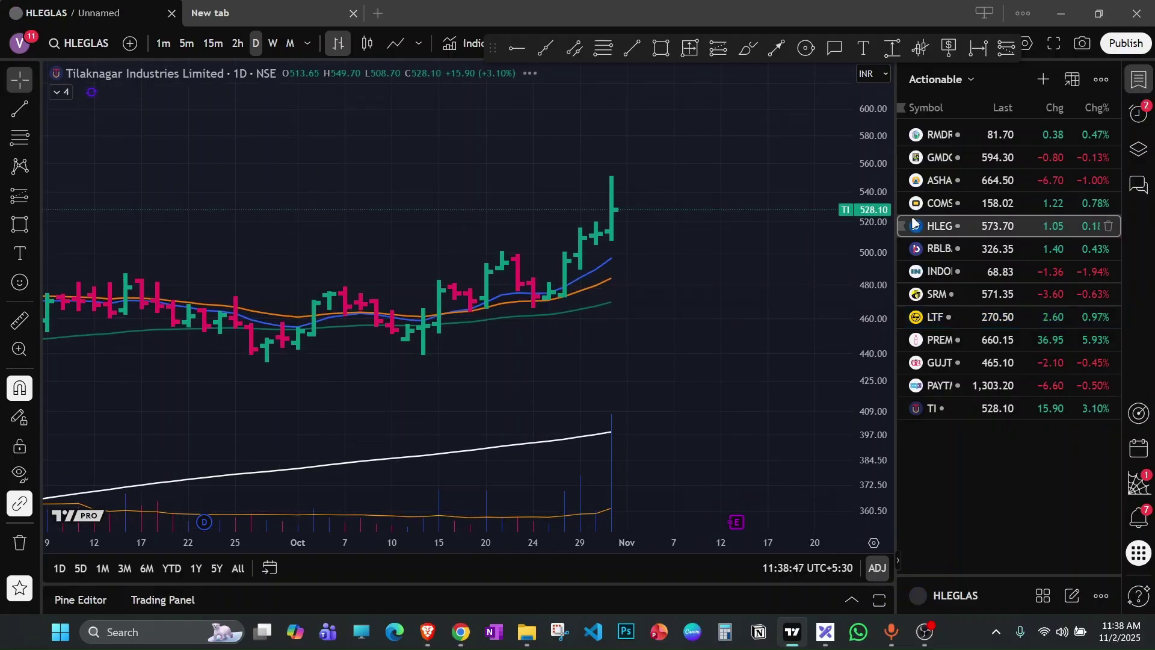
pyautogui.click(951, 197)
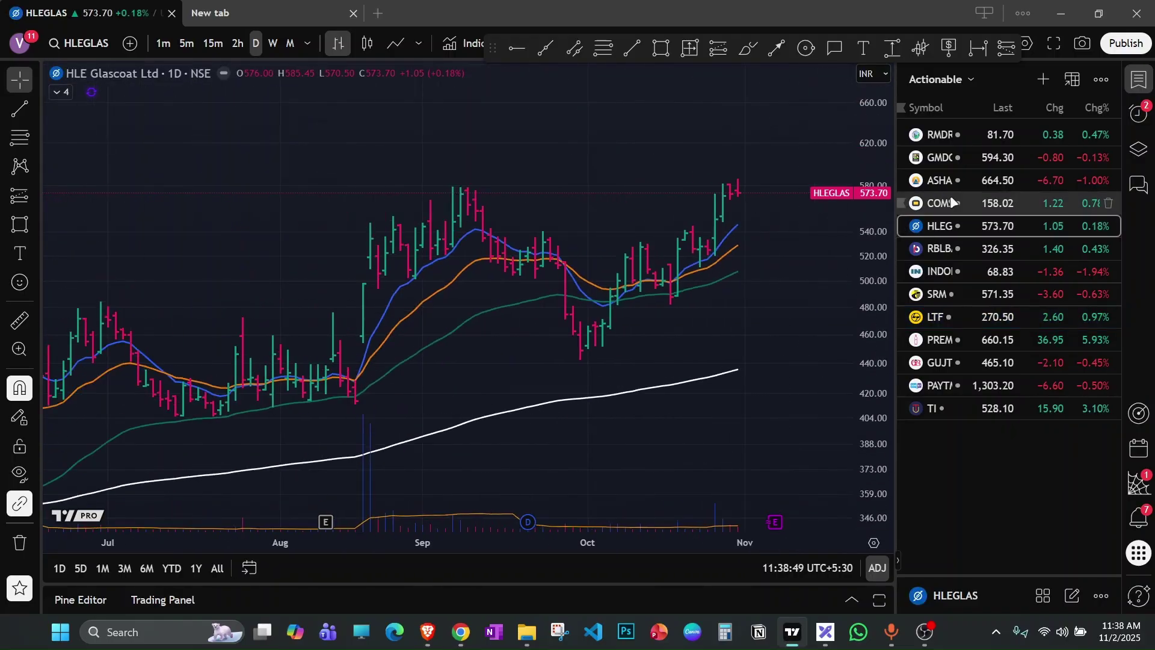
pyautogui.click(983, 176)
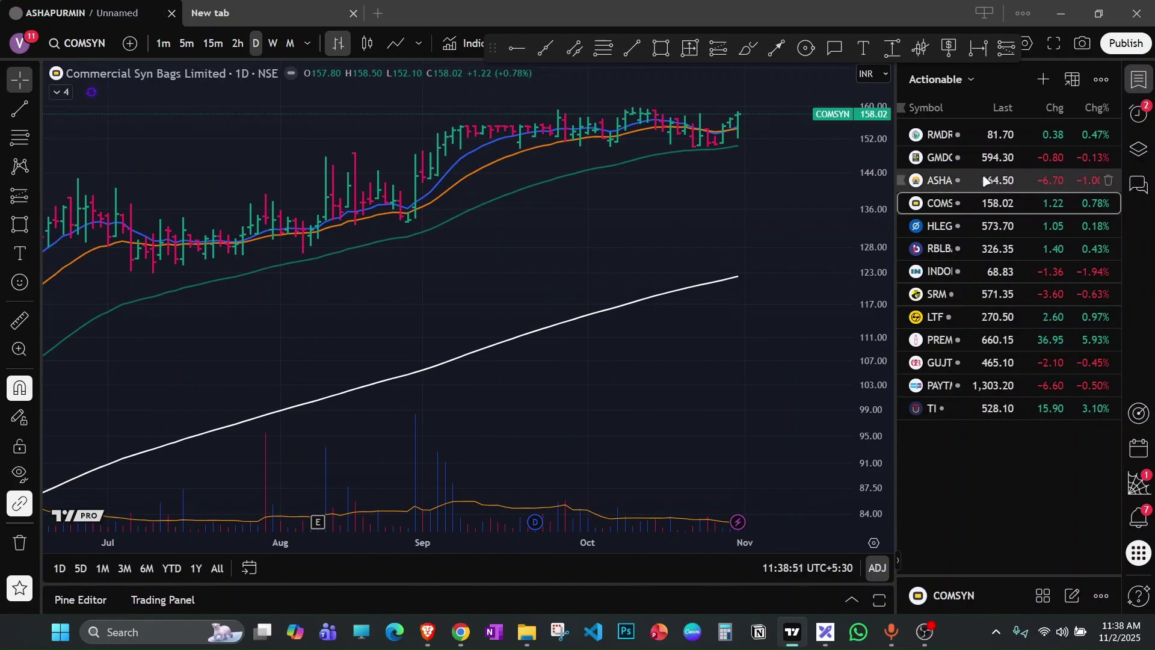
pyautogui.click(948, 158)
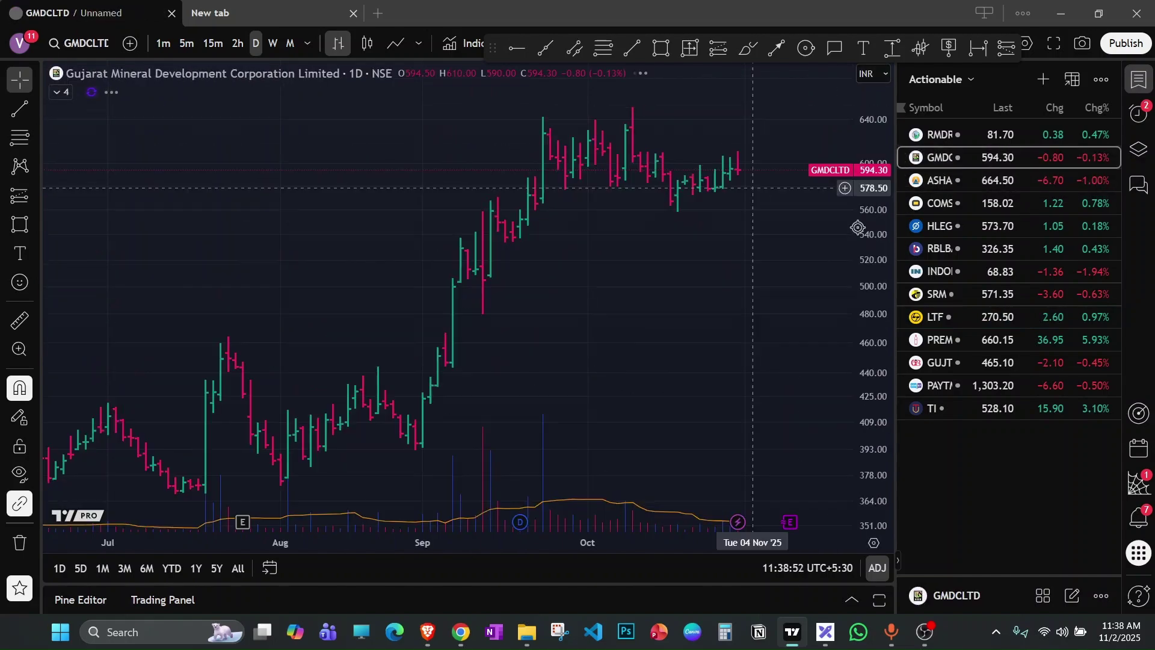
pyautogui.click(945, 248)
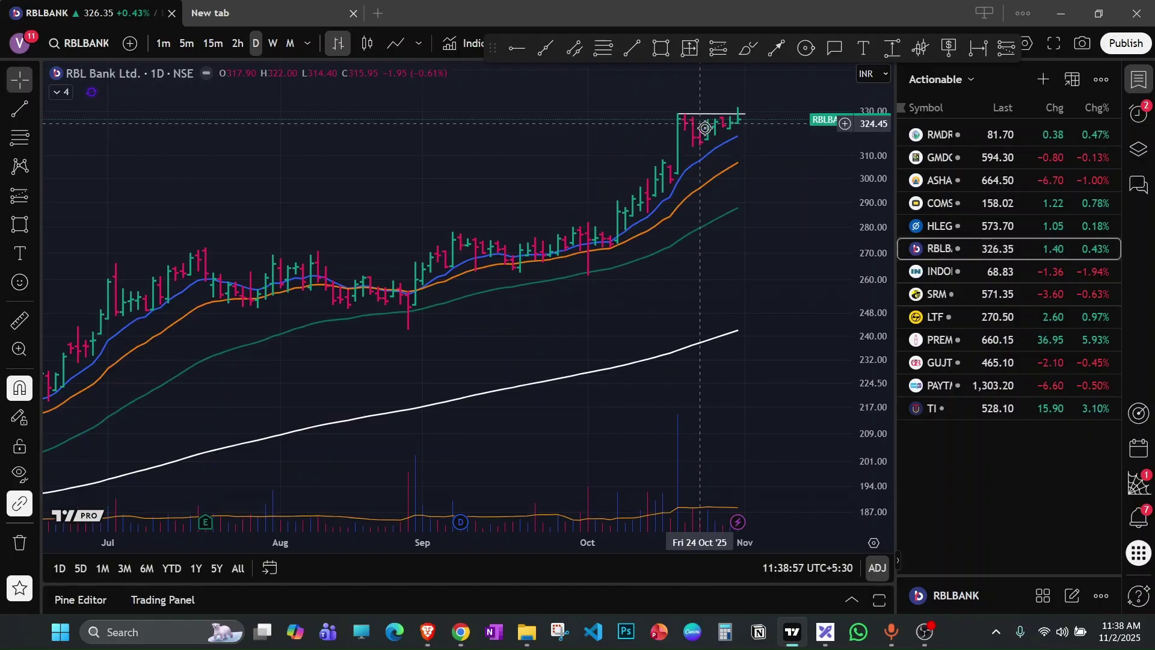
pyautogui.click(976, 310)
pyautogui.click(1050, 12)
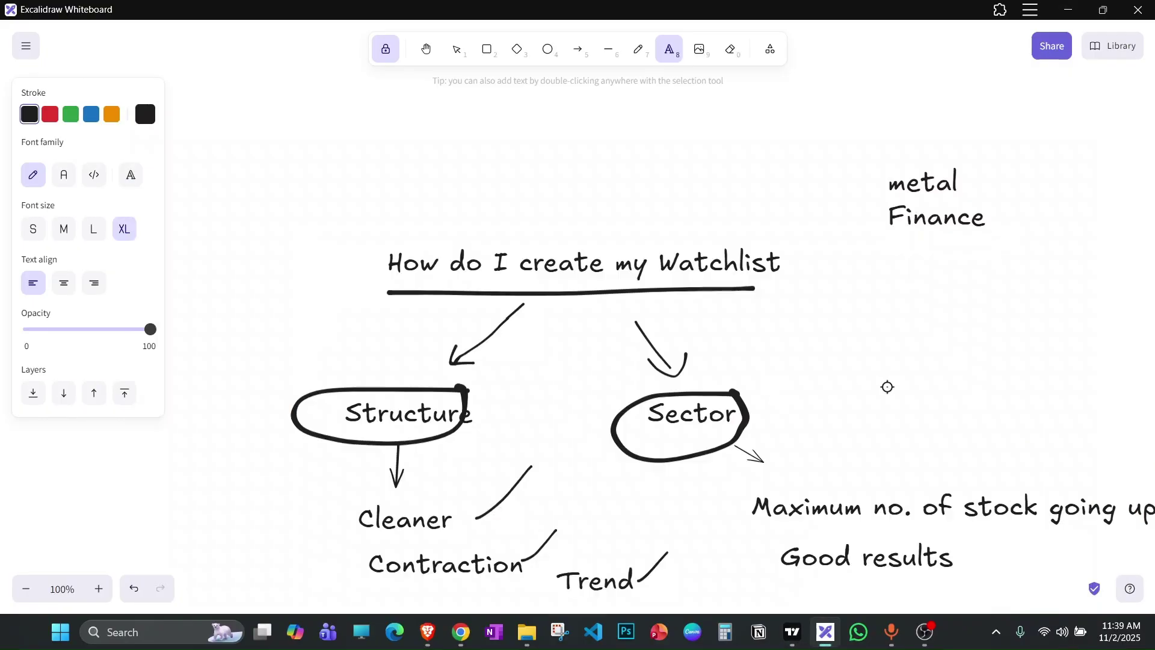